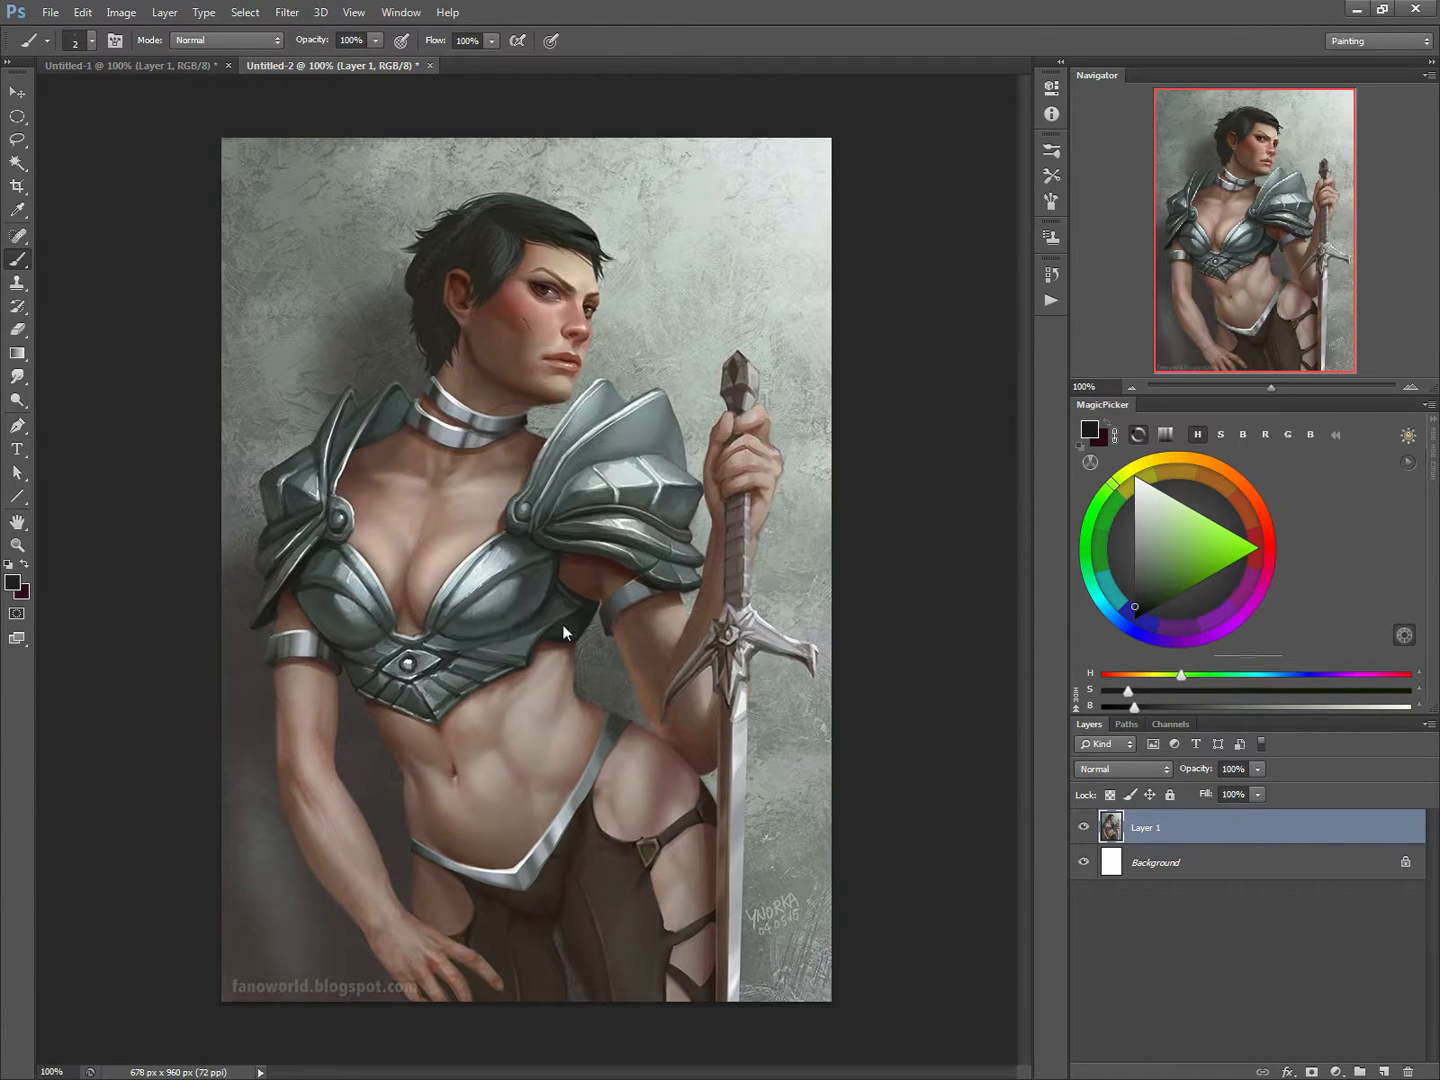
Step: Merge the painting into the background and duplicate the background layer
{"action": "key", "text": "ctrl+e"}
{"action": "left_click_drag", "start_coordinate": [1116, 840], "coordinate": [1384, 1069]}
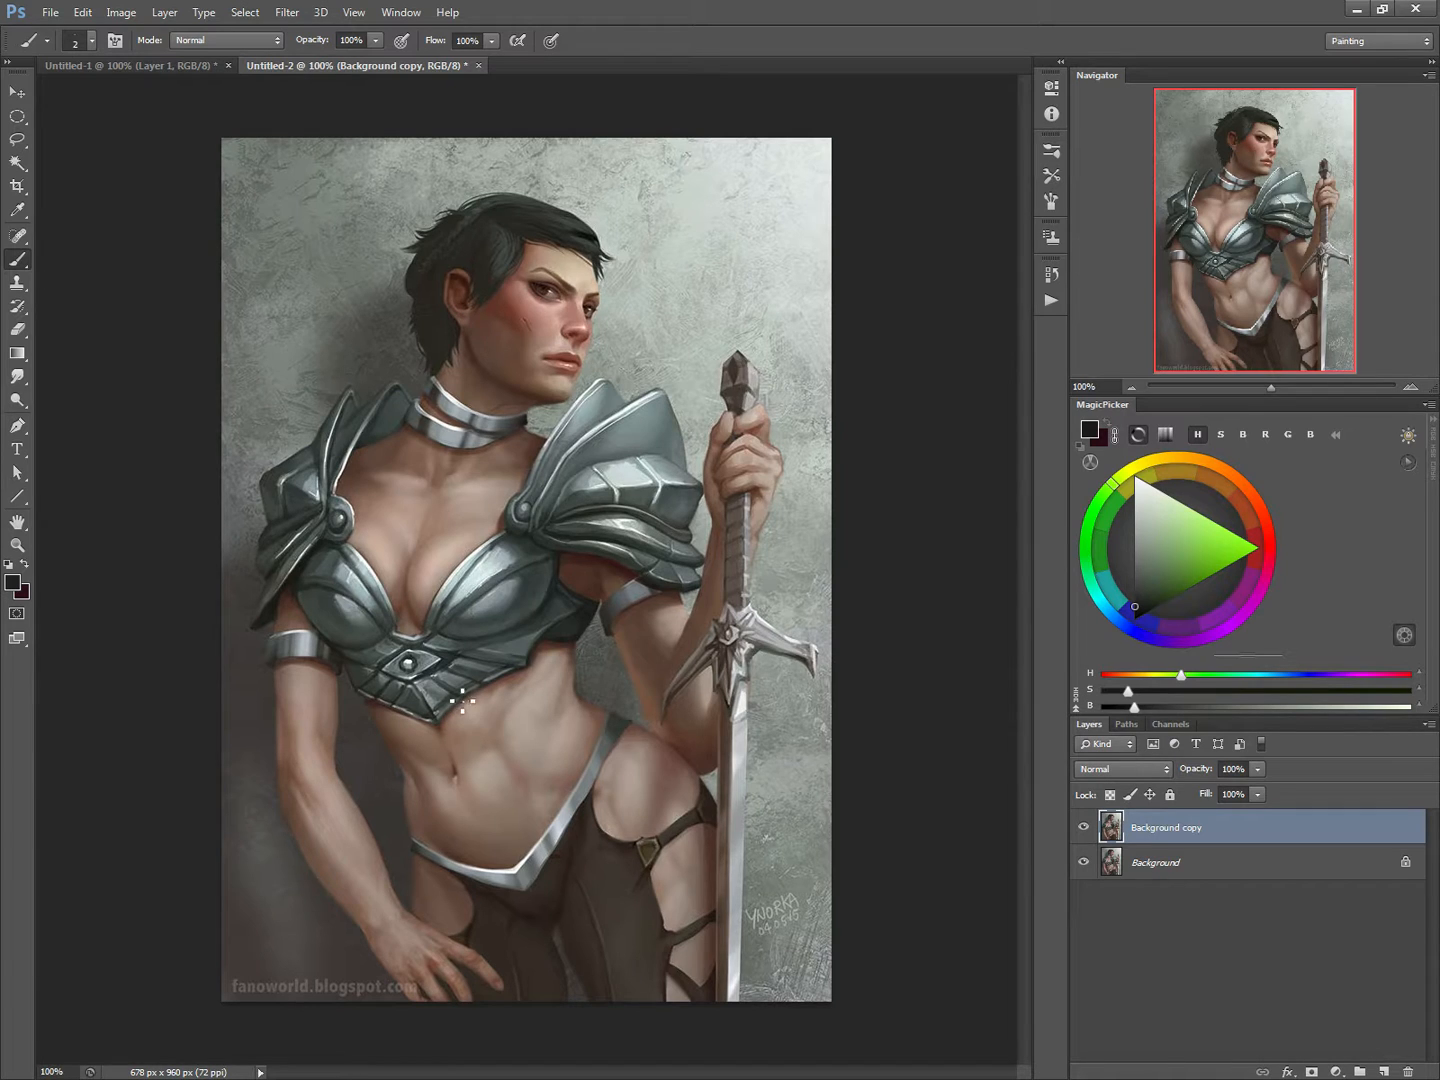
Step: Add a new blank layer above the background copy and choose pure bright red as the foreground color
{"action": "key", "text": "ctrl+shift+n"}
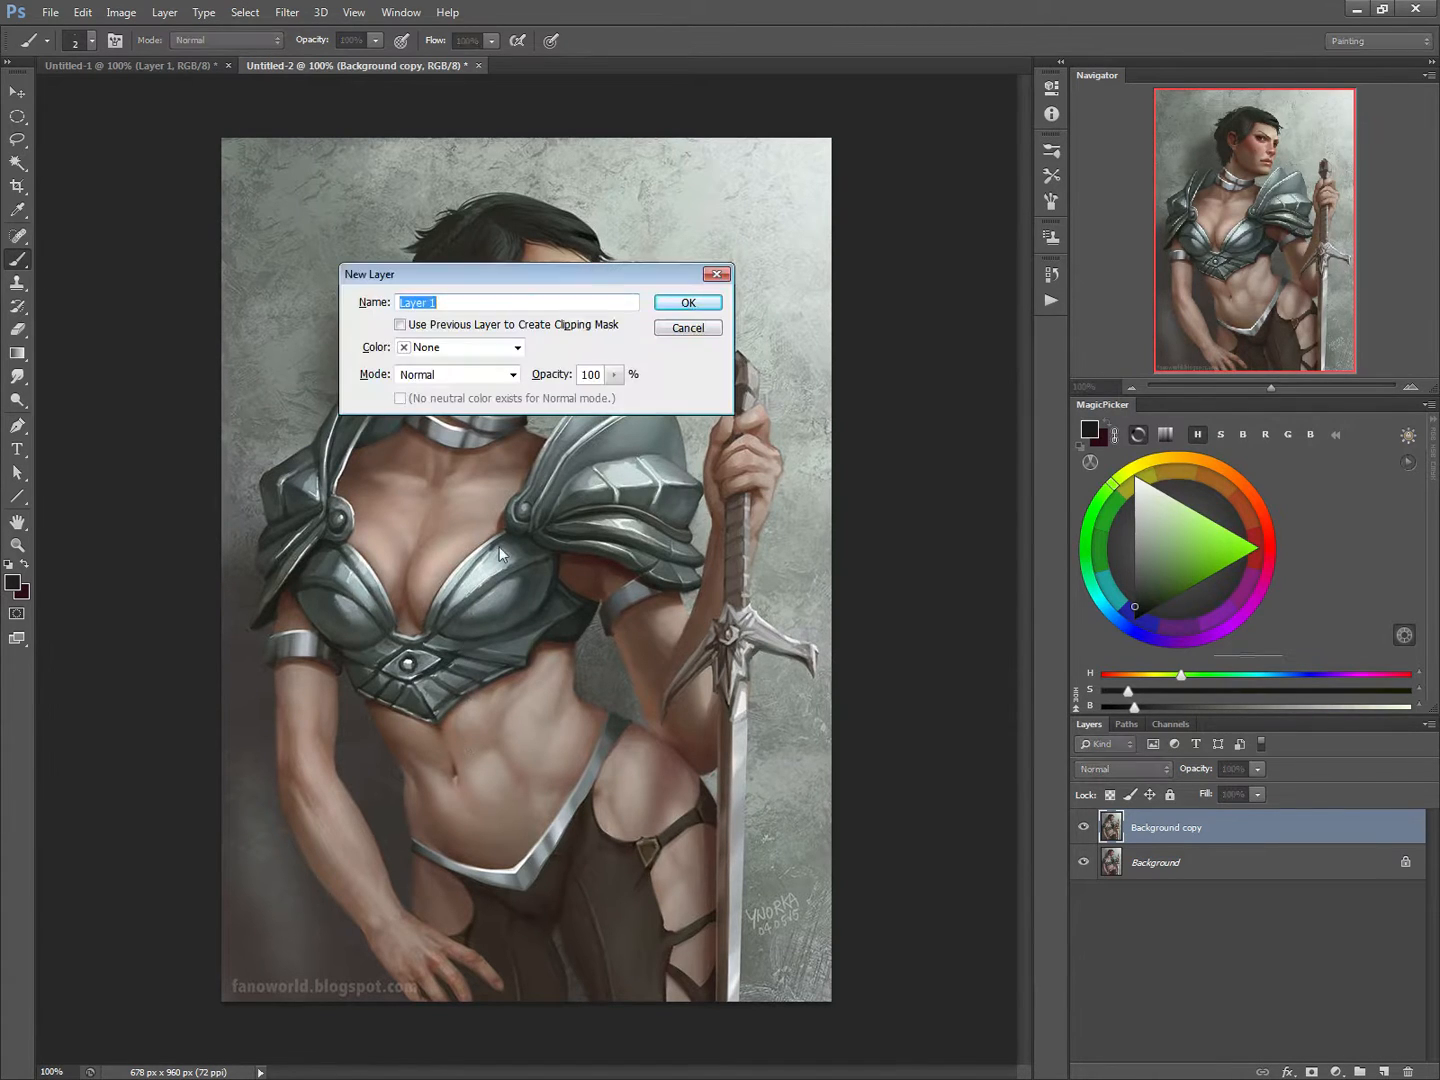
{"action": "left_click", "coordinate": [697, 312]}
{"action": "left_click", "coordinate": [1256, 537]}
{"action": "left_click", "coordinate": [1262, 548]}
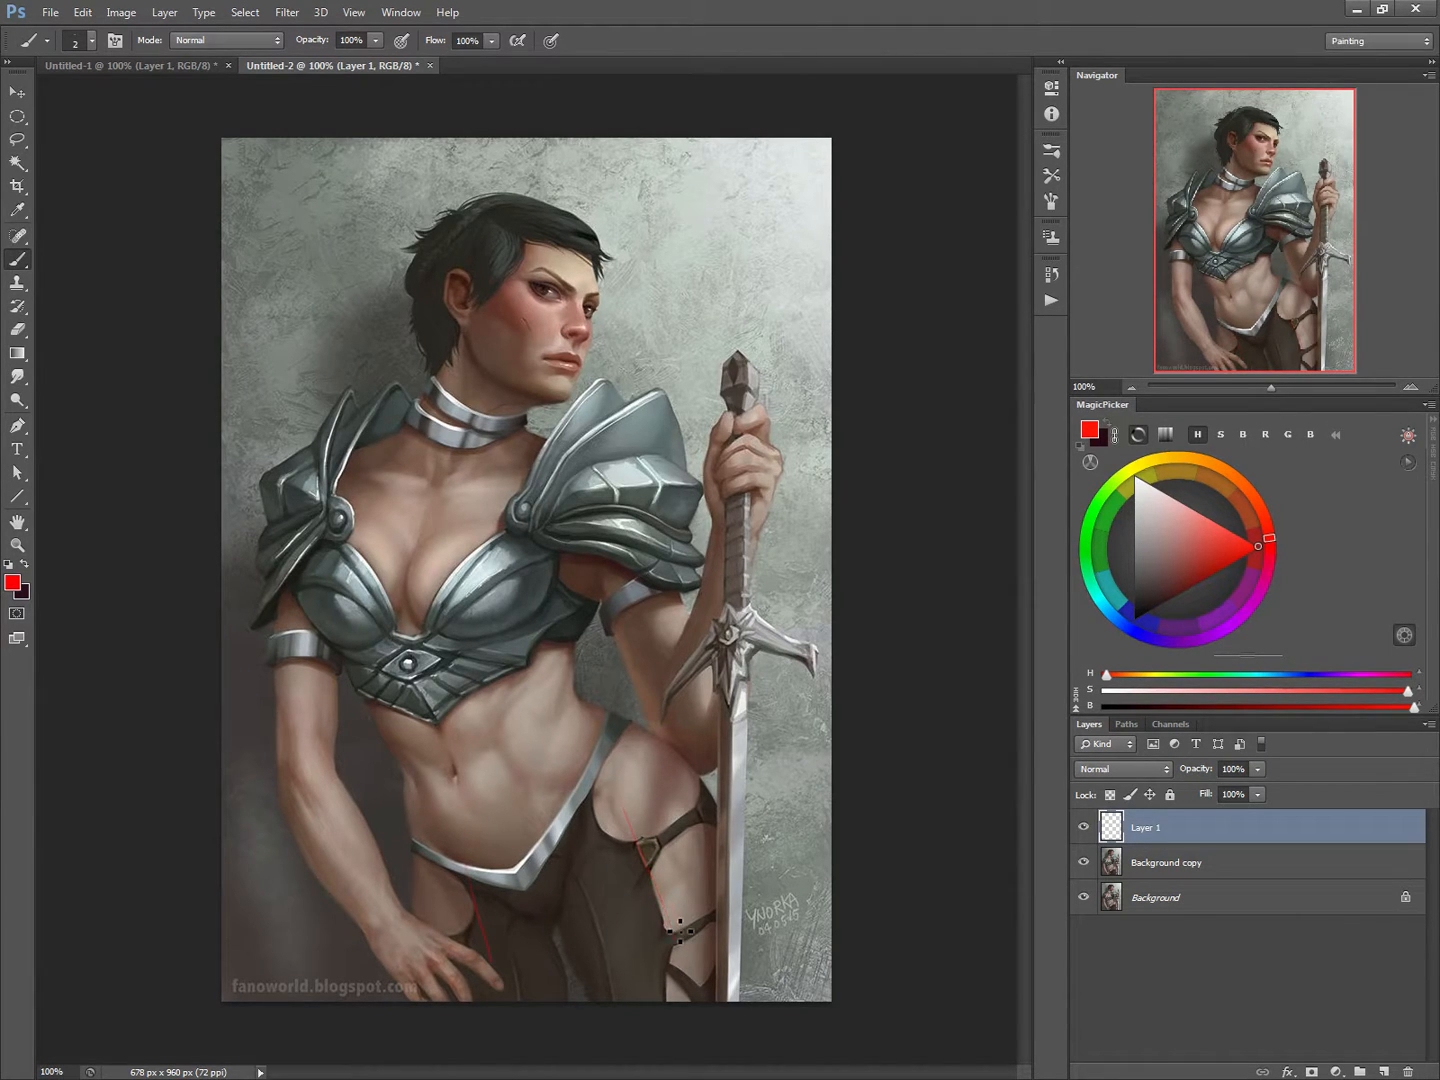
Step: Set the brush size to 8 px
{"action": "right_click", "coordinate": [505, 670]}
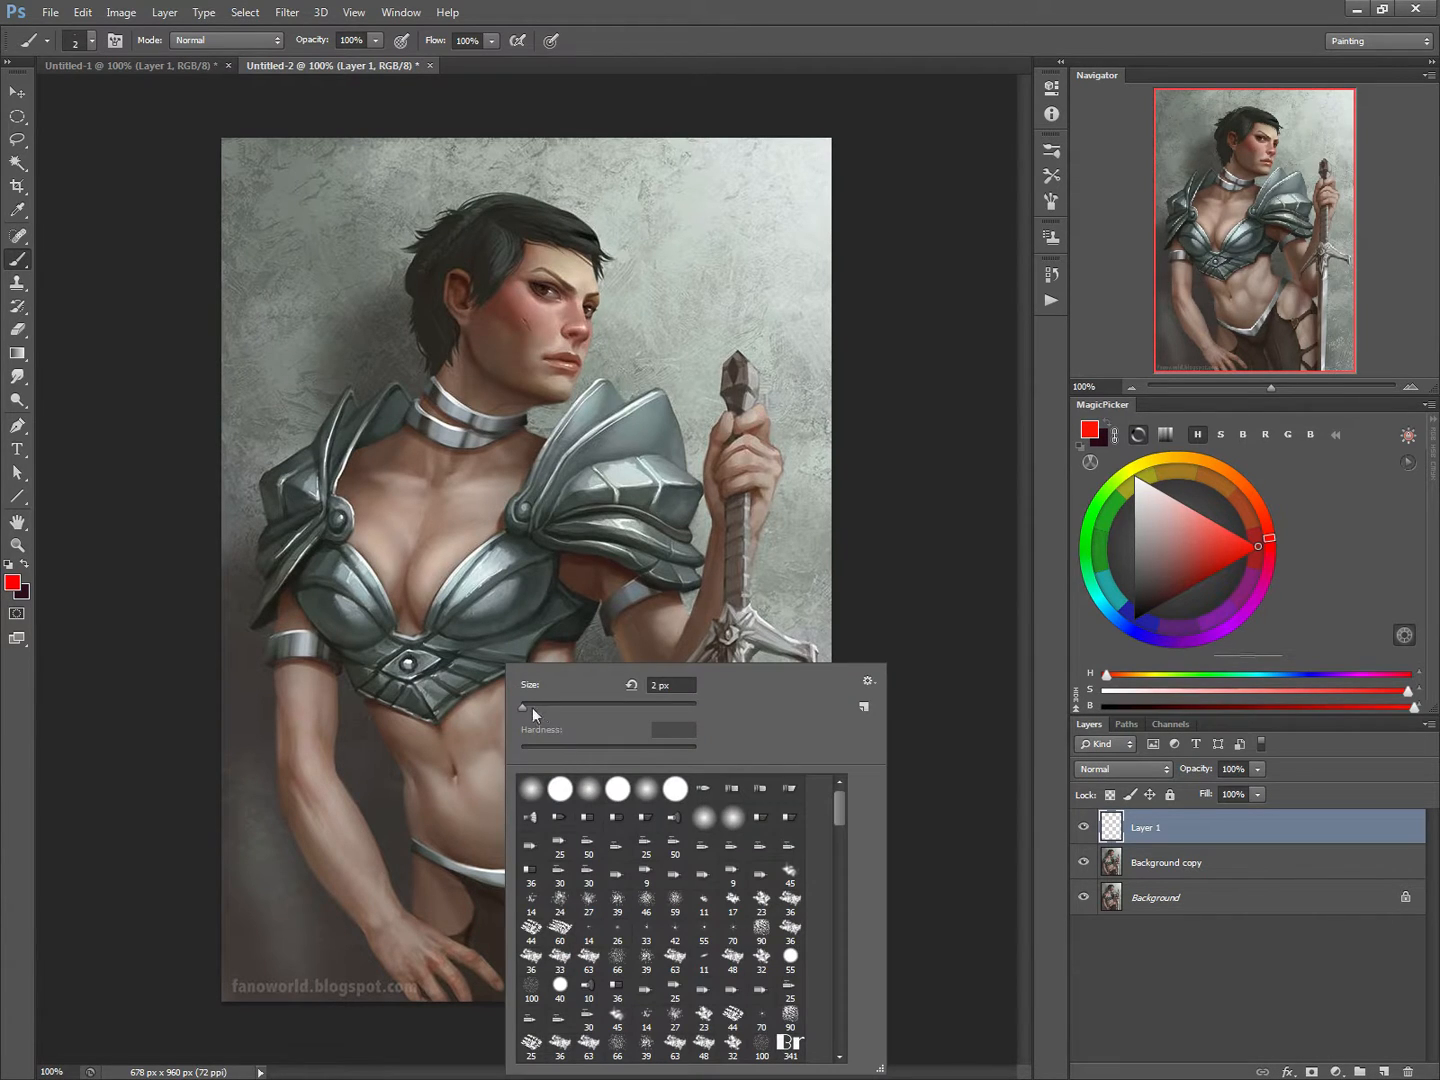
{"action": "left_click", "coordinate": [532, 707]}
{"action": "left_click", "coordinate": [453, 705]}
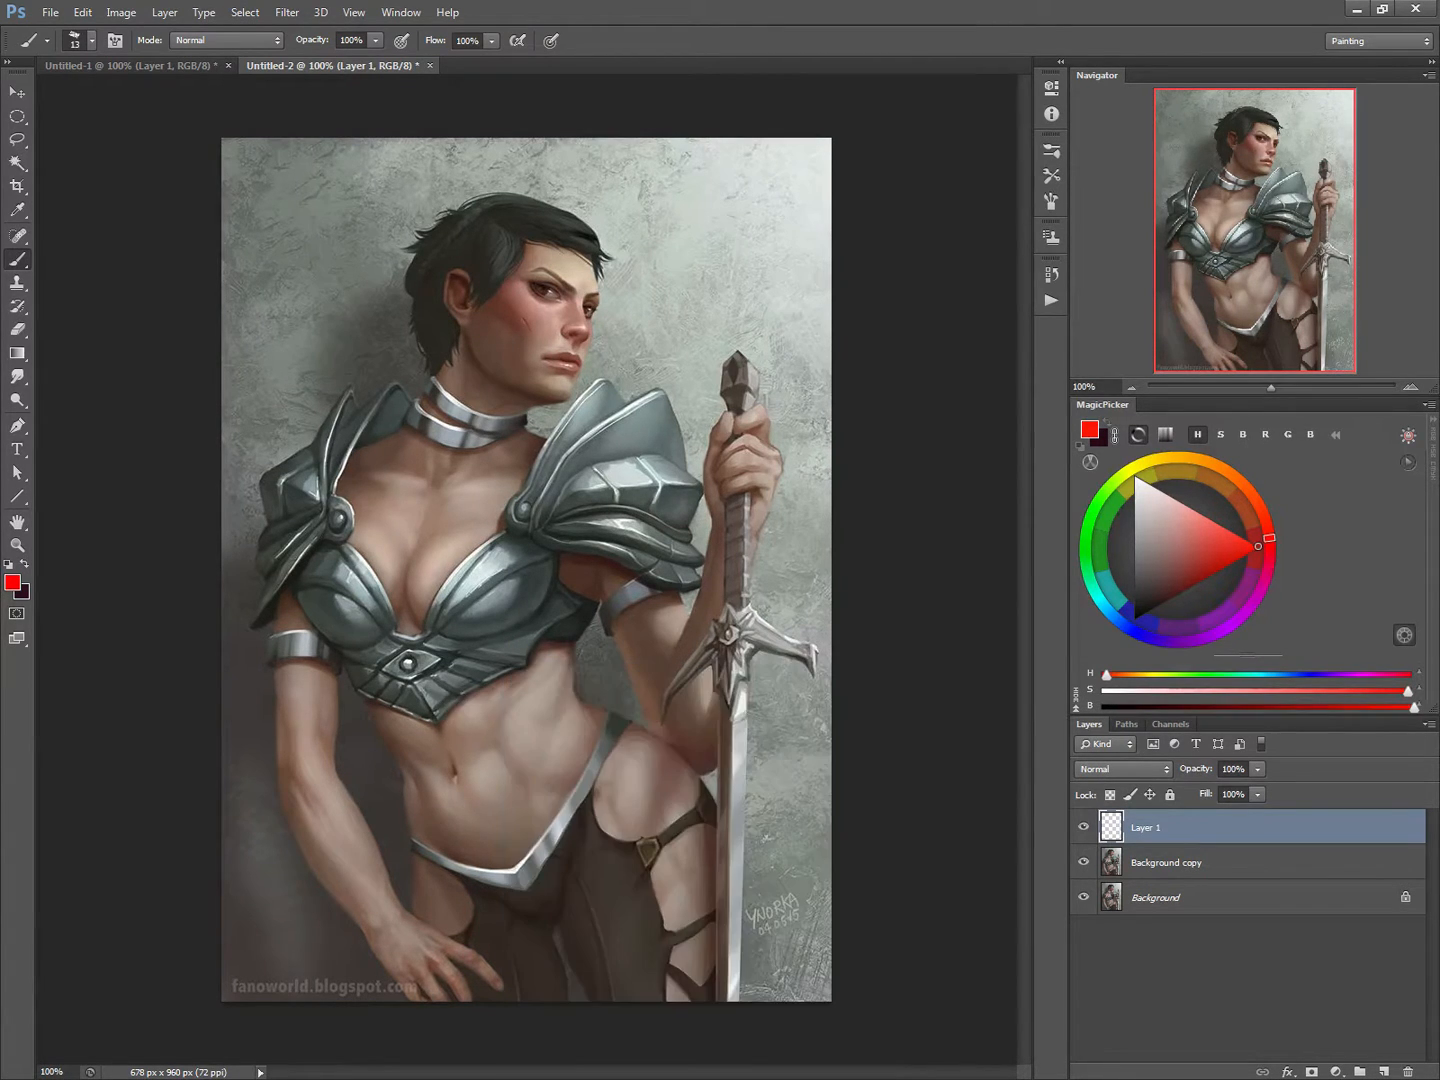
{"action": "right_click", "coordinate": [464, 817]}
{"action": "left_click", "coordinate": [492, 711]}
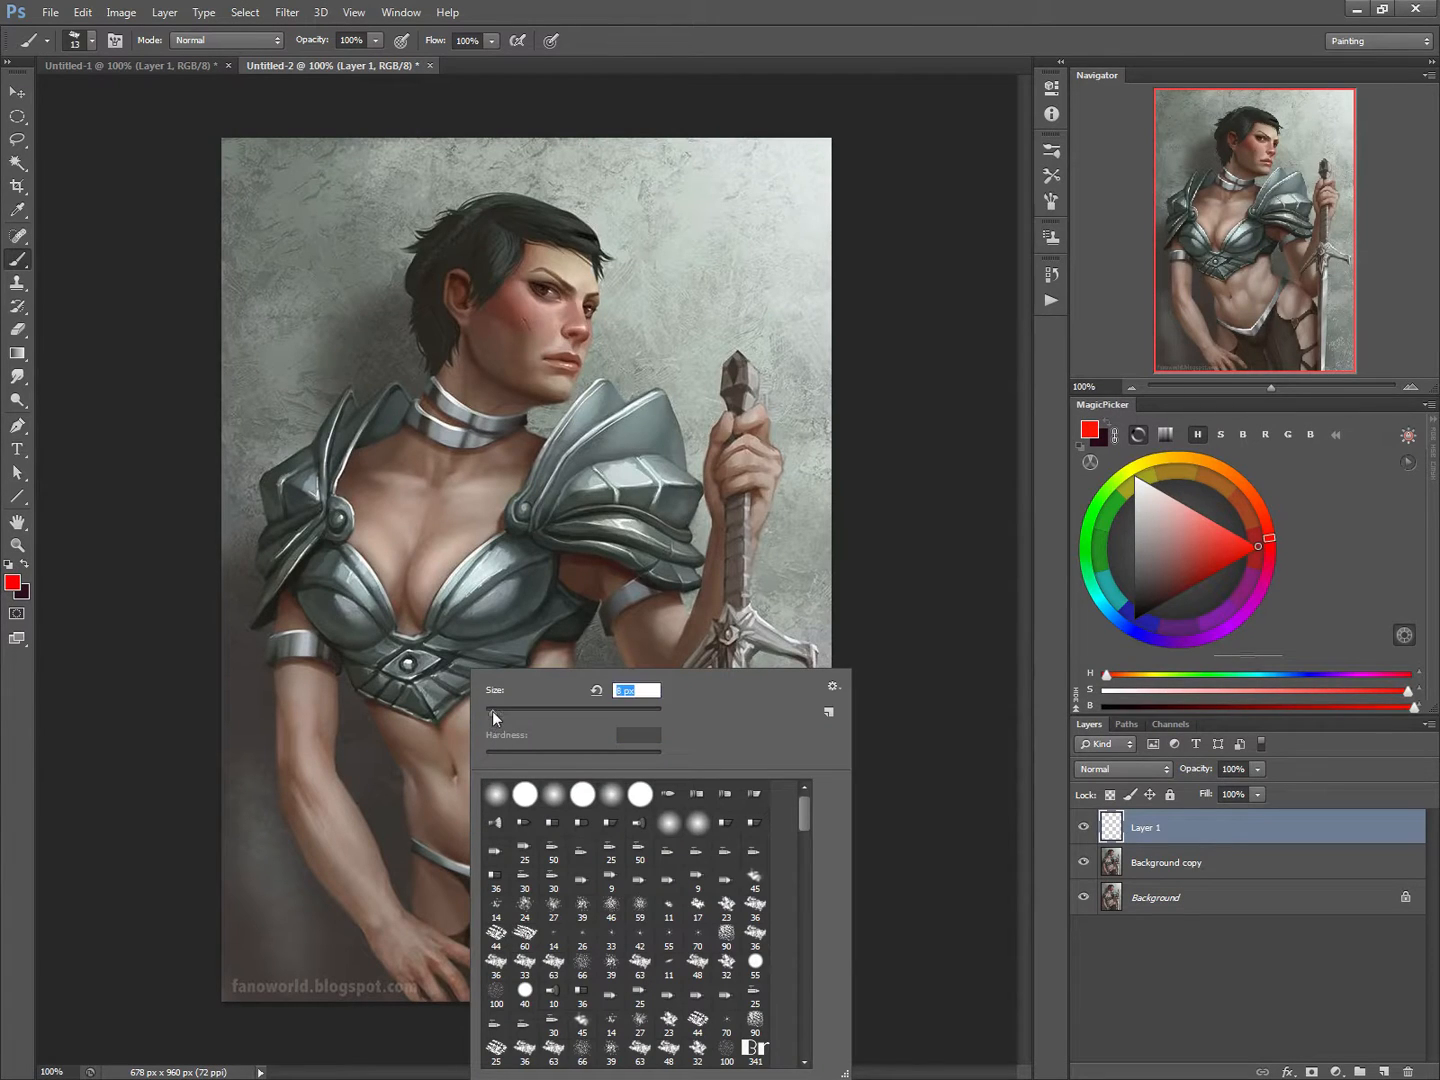
{"action": "left_click", "coordinate": [475, 709]}
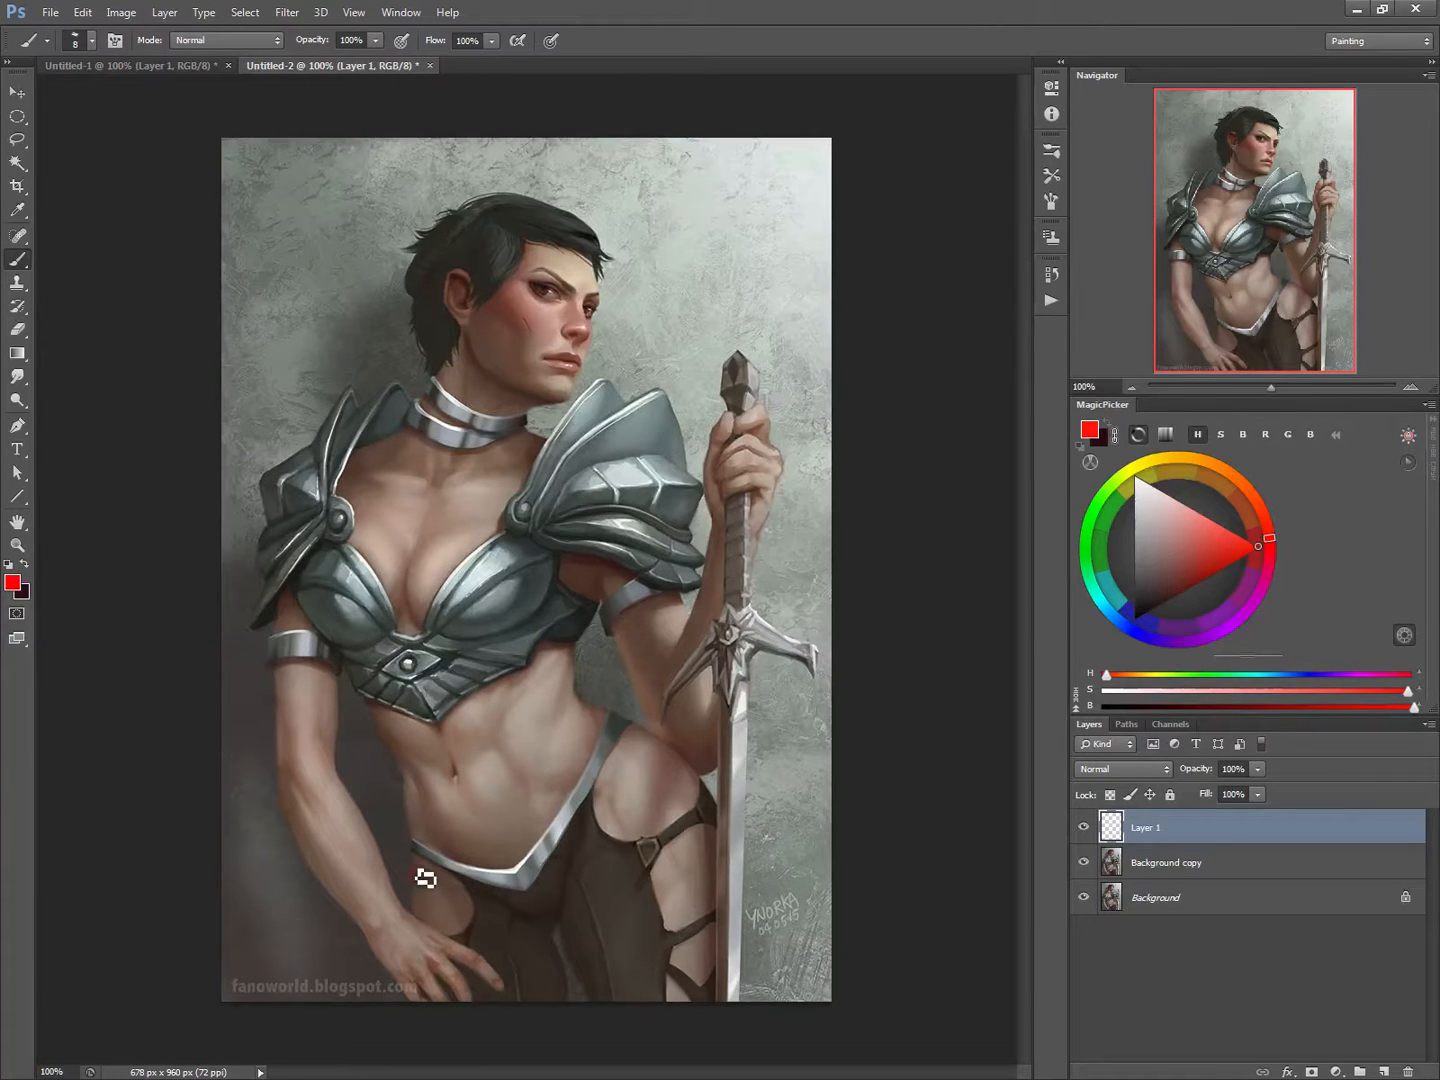
Step: Sketch red lines along the outer thigh below the lowered hand, the crotch and the inner thighs down to the canvas edge
{"action": "left_click_drag", "start_coordinate": [416, 868], "coordinate": [350, 995]}
{"action": "left_click_drag", "start_coordinate": [554, 934], "coordinate": [526, 1018]}
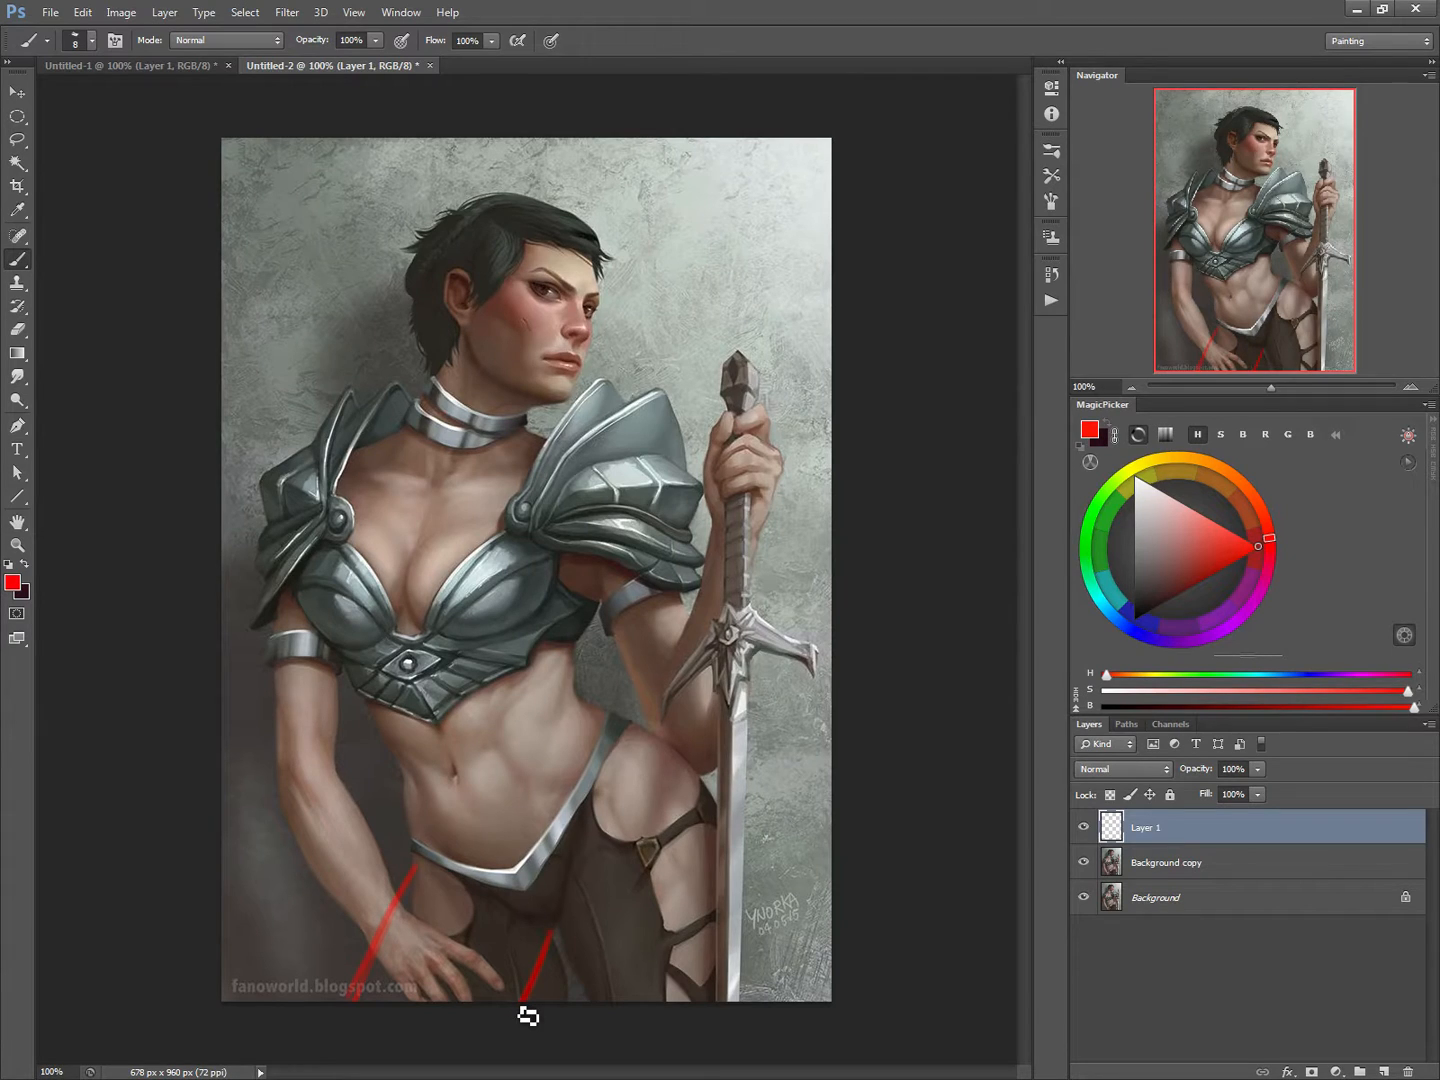
{"action": "left_click_drag", "start_coordinate": [534, 925], "coordinate": [437, 859]}
{"action": "left_click_drag", "start_coordinate": [558, 936], "coordinate": [559, 1008]}
{"action": "left_click_drag", "start_coordinate": [560, 931], "coordinate": [560, 1010]}
Step: Outline the waist, hip and thigh on the sword side with red strokes, pushing the hip outward in one curve
{"action": "left_click_drag", "start_coordinate": [588, 653], "coordinate": [581, 706]}
{"action": "left_click_drag", "start_coordinate": [589, 707], "coordinate": [661, 751]}
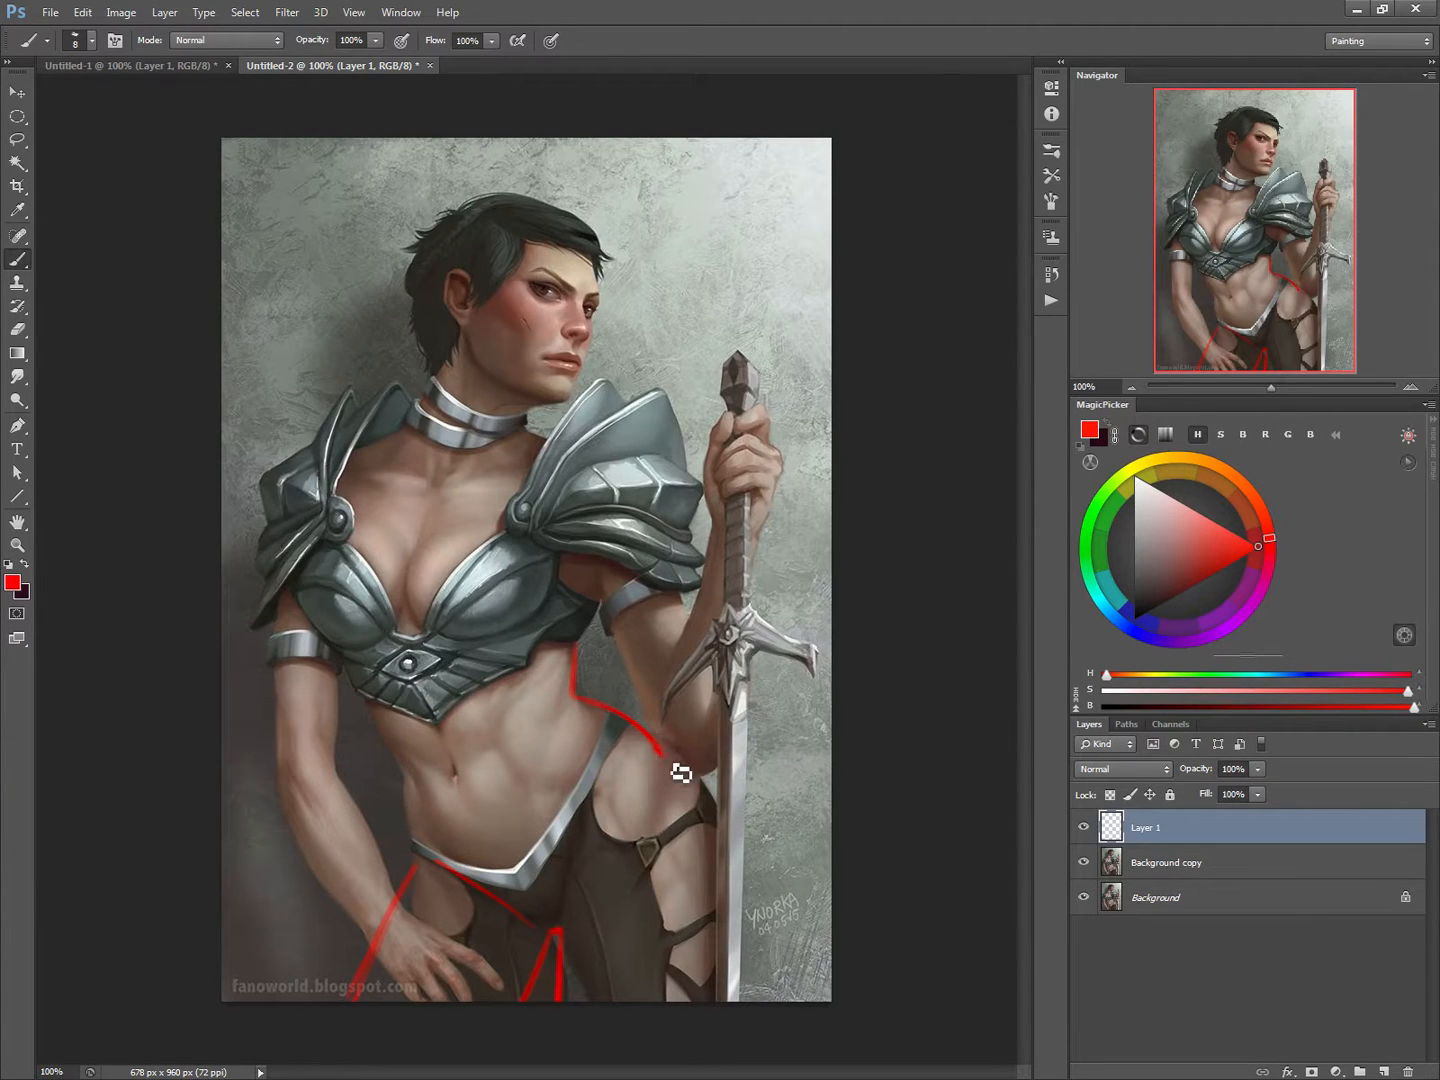
{"action": "mouse_move", "coordinate": [670, 766]}
{"action": "left_mouse_down"}
{"action": "mouse_move", "coordinate": [712, 827]}
{"action": "mouse_move", "coordinate": [702, 980]}
{"action": "mouse_move", "coordinate": [722, 888]}
{"action": "mouse_move", "coordinate": [706, 1000]}
{"action": "left_mouse_up"}
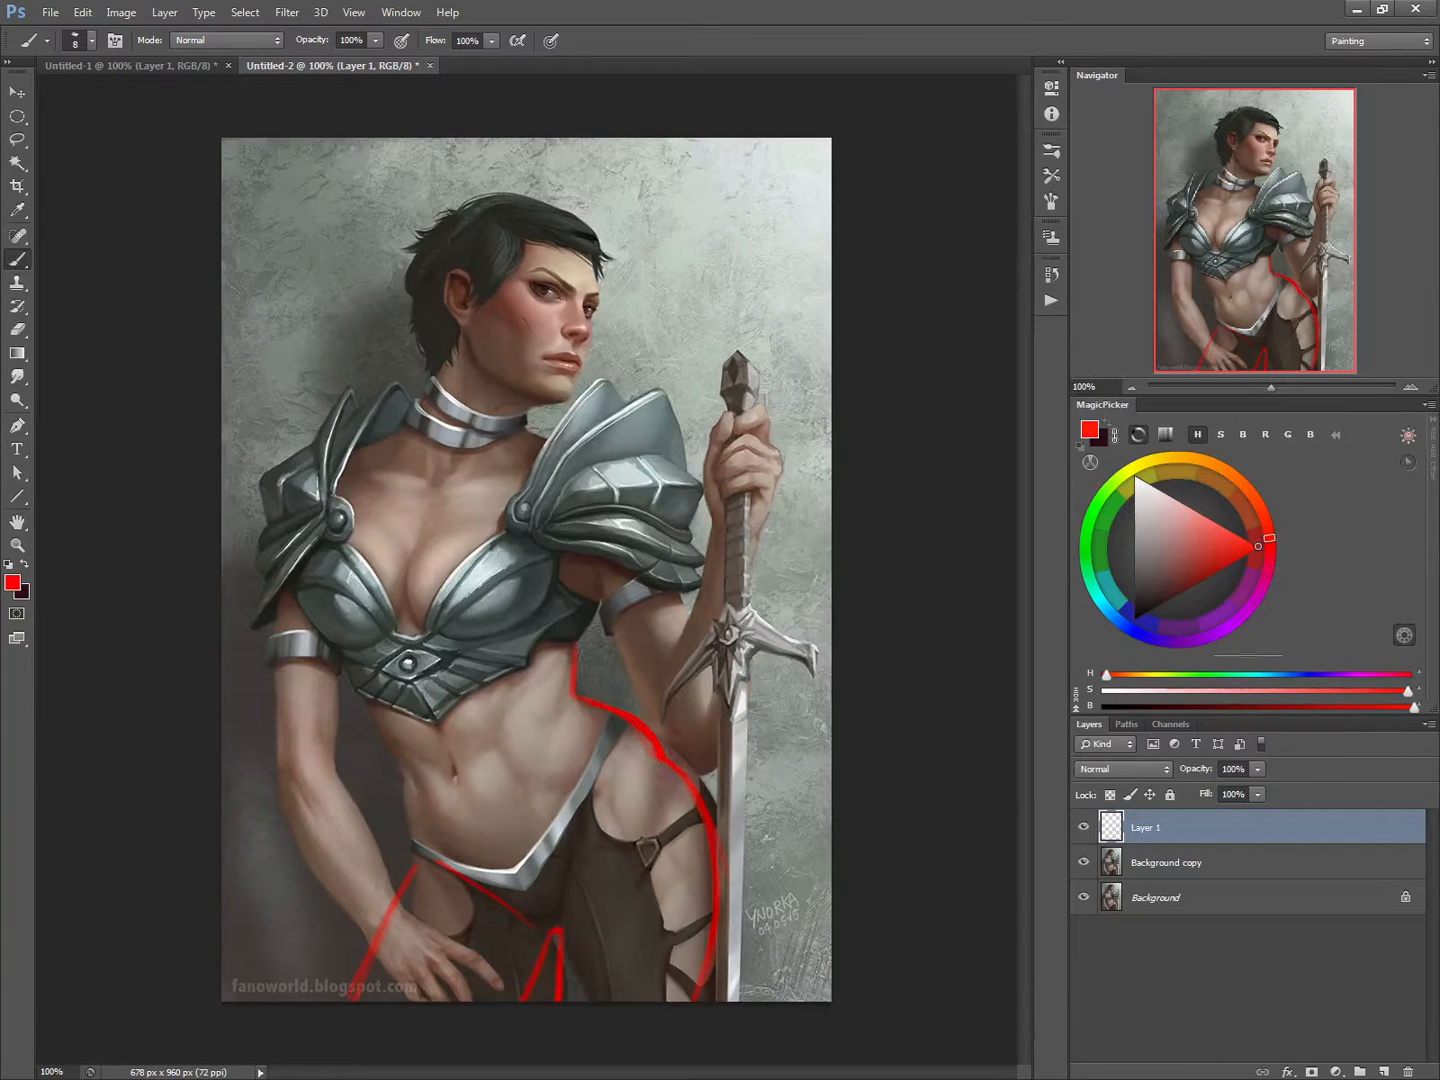
{"action": "left_click_drag", "start_coordinate": [632, 725], "coordinate": [663, 767]}
{"action": "mouse_move", "coordinate": [634, 768]}
{"action": "left_mouse_down"}
{"action": "mouse_move", "coordinate": [589, 838]}
{"action": "mouse_move", "coordinate": [574, 914]}
{"action": "left_mouse_up"}
{"action": "left_click_drag", "start_coordinate": [608, 820], "coordinate": [571, 931]}
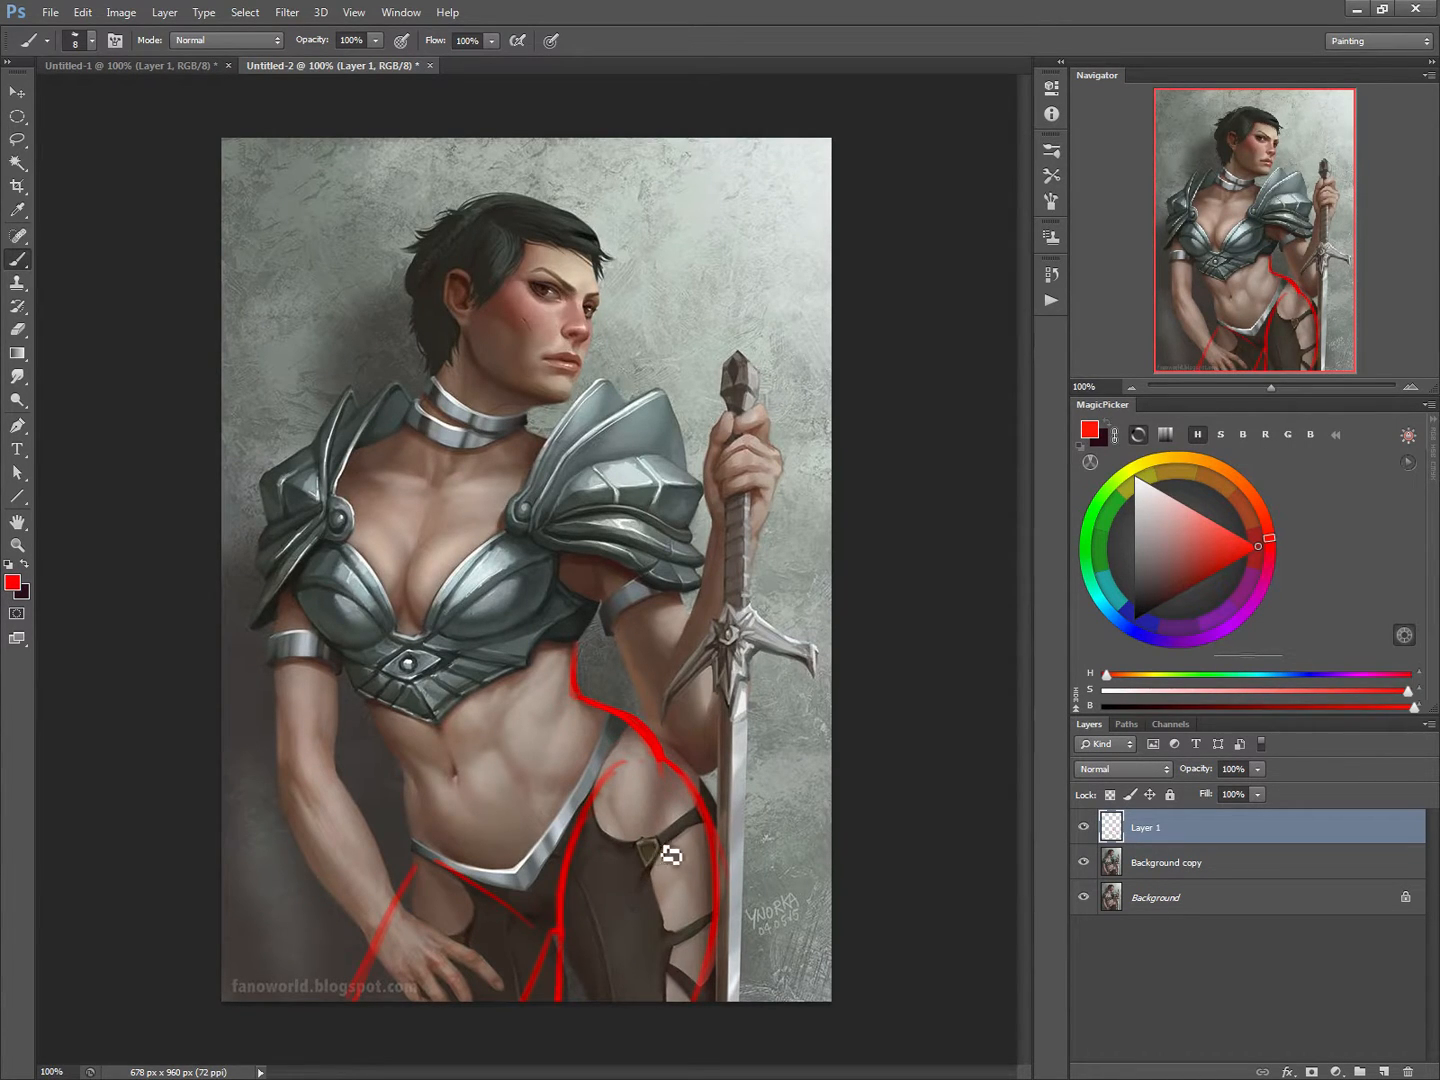
Step: Draw curved red contour lines across the sword-side thigh to show its volume
{"action": "left_click_drag", "start_coordinate": [691, 861], "coordinate": [599, 858]}
{"action": "left_click_drag", "start_coordinate": [688, 937], "coordinate": [585, 947]}
{"action": "left_click_drag", "start_coordinate": [559, 408], "coordinate": [541, 406]}
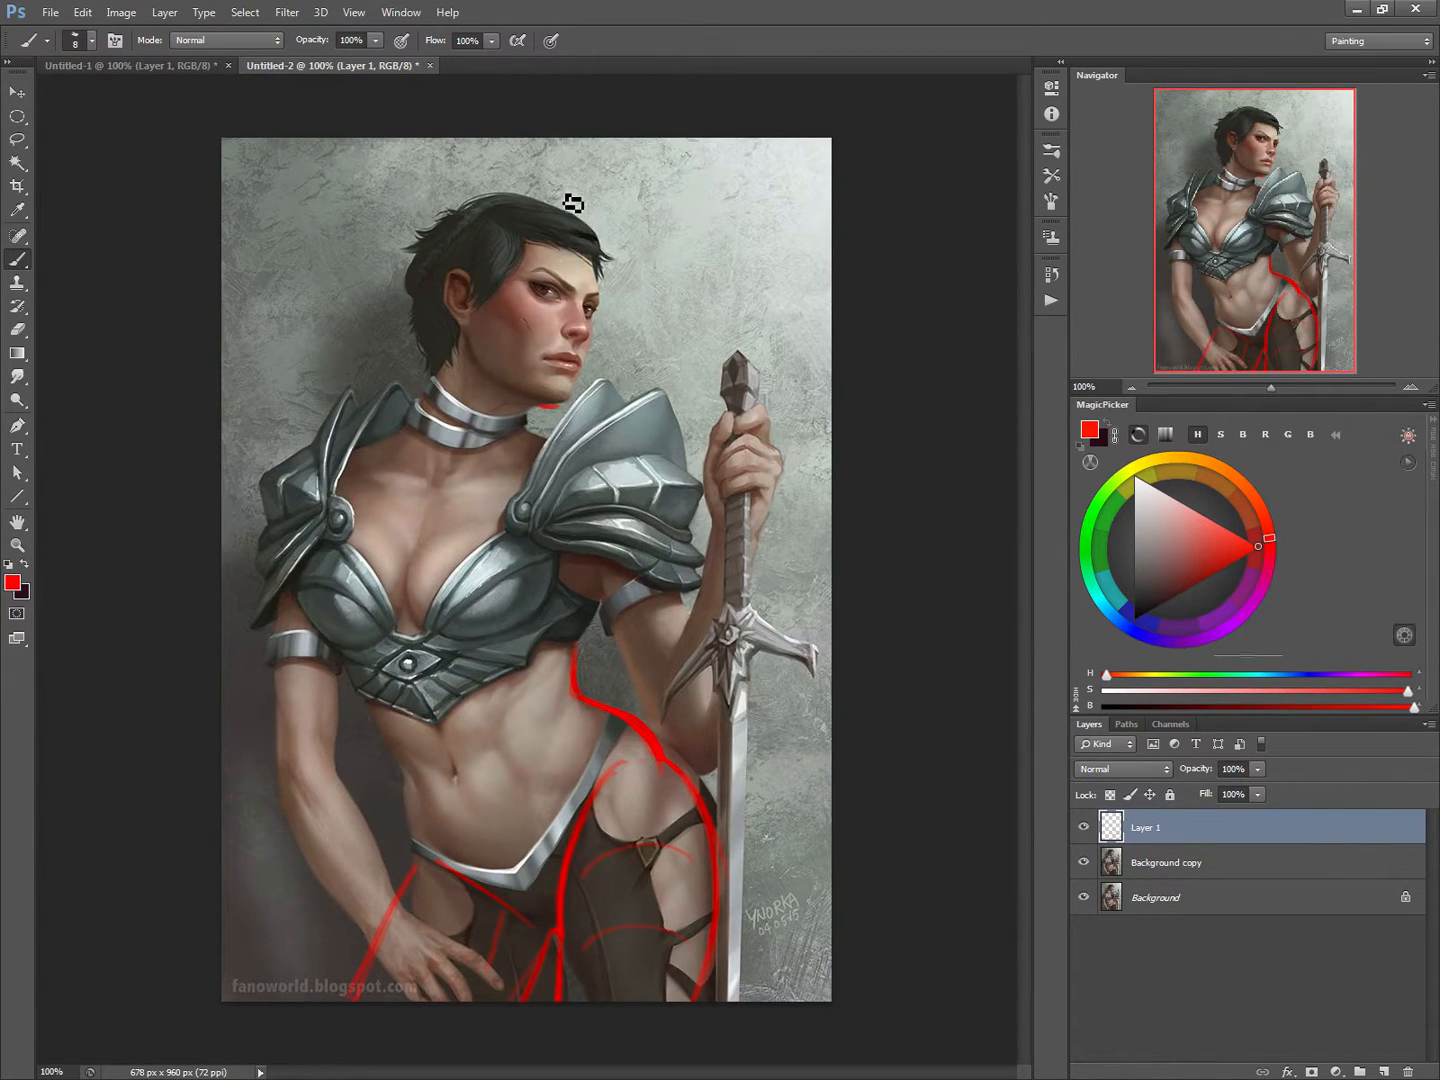
{"action": "left_click_drag", "start_coordinate": [563, 191], "coordinate": [541, 191]}
{"action": "left_click_drag", "start_coordinate": [562, 600], "coordinate": [531, 600]}
{"action": "left_click_drag", "start_coordinate": [537, 796], "coordinate": [557, 796]}
{"action": "key", "text": "e"}
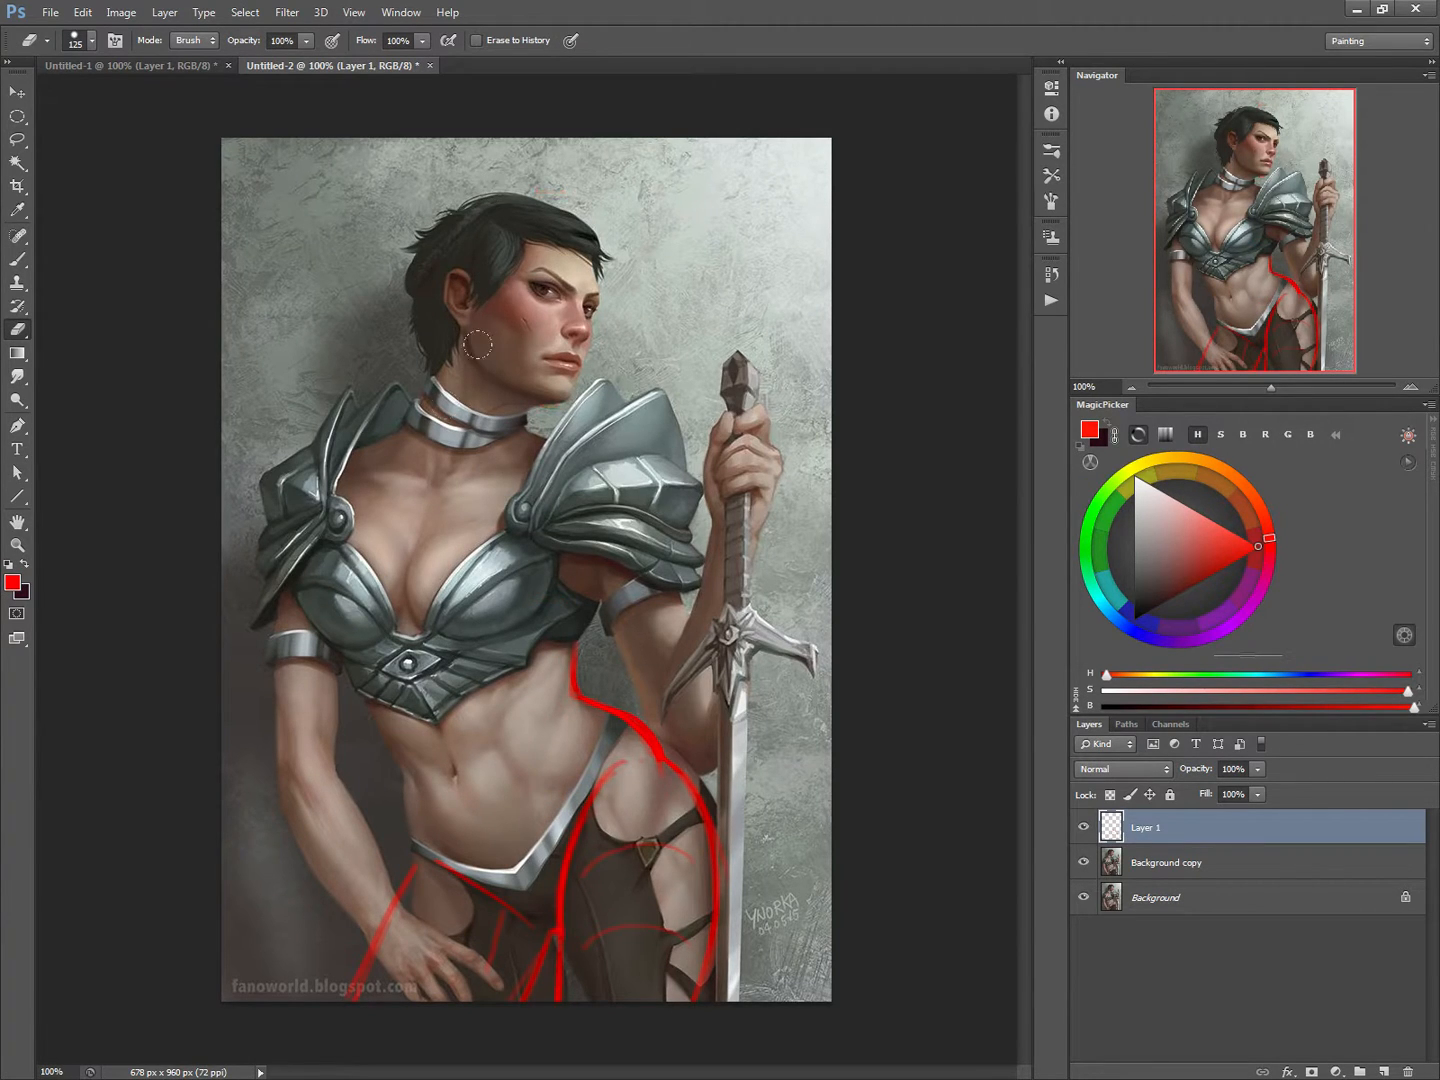
{"action": "key", "text": "b"}
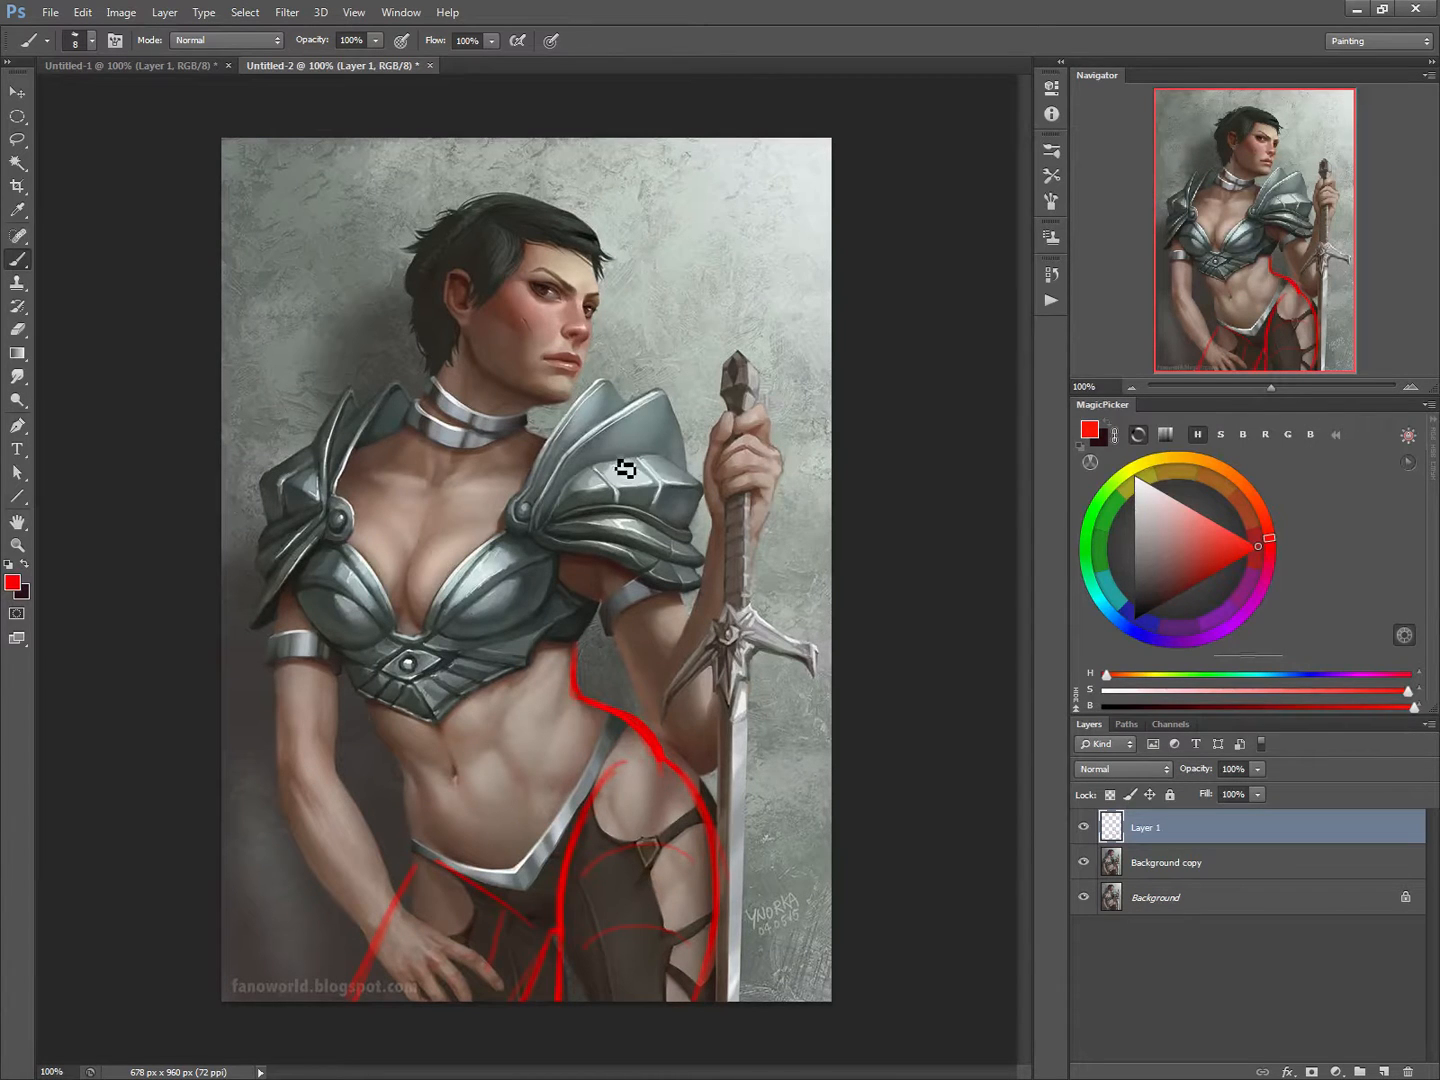
Step: Sketch the sword arm in red, marking the shoulder curve, the bent elbow and both edges of the forearm up to the wrist
{"action": "left_click_drag", "start_coordinate": [655, 500], "coordinate": [599, 463]}
{"action": "left_click_drag", "start_coordinate": [688, 717], "coordinate": [656, 724]}
{"action": "left_click_drag", "start_coordinate": [715, 696], "coordinate": [711, 684]}
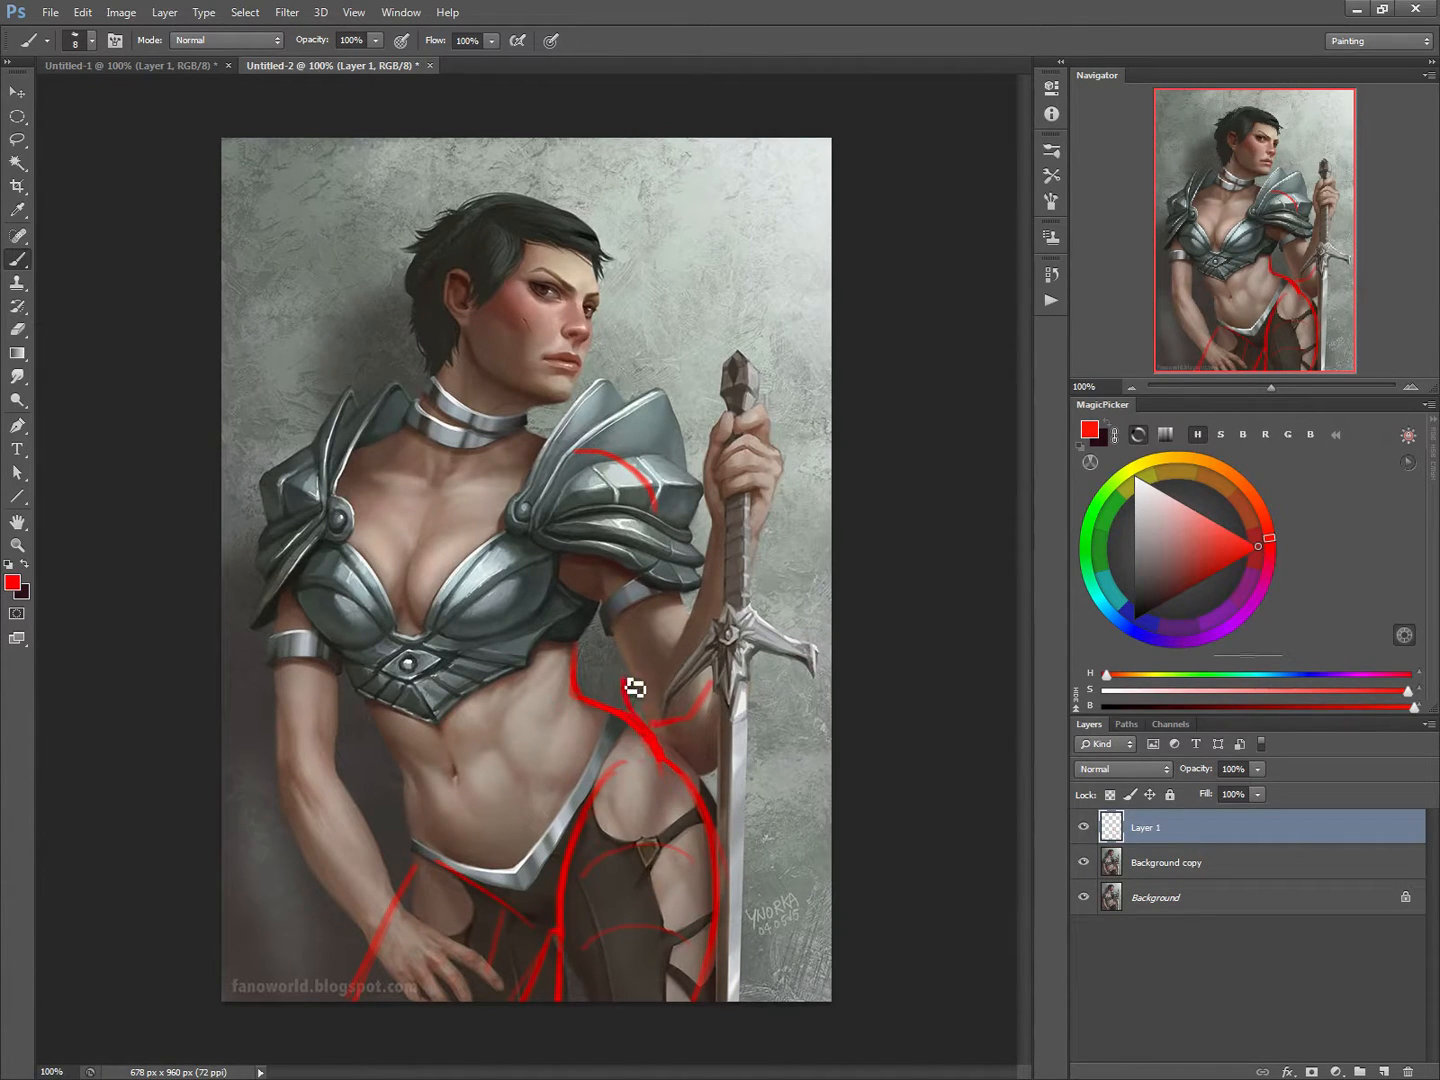
{"action": "mouse_move", "coordinate": [625, 677]}
{"action": "left_mouse_down"}
{"action": "mouse_move", "coordinate": [652, 723]}
{"action": "mouse_move", "coordinate": [632, 653]}
{"action": "left_mouse_up"}
{"action": "left_click_drag", "start_coordinate": [702, 715], "coordinate": [653, 644]}
{"action": "left_click_drag", "start_coordinate": [727, 538], "coordinate": [659, 640]}
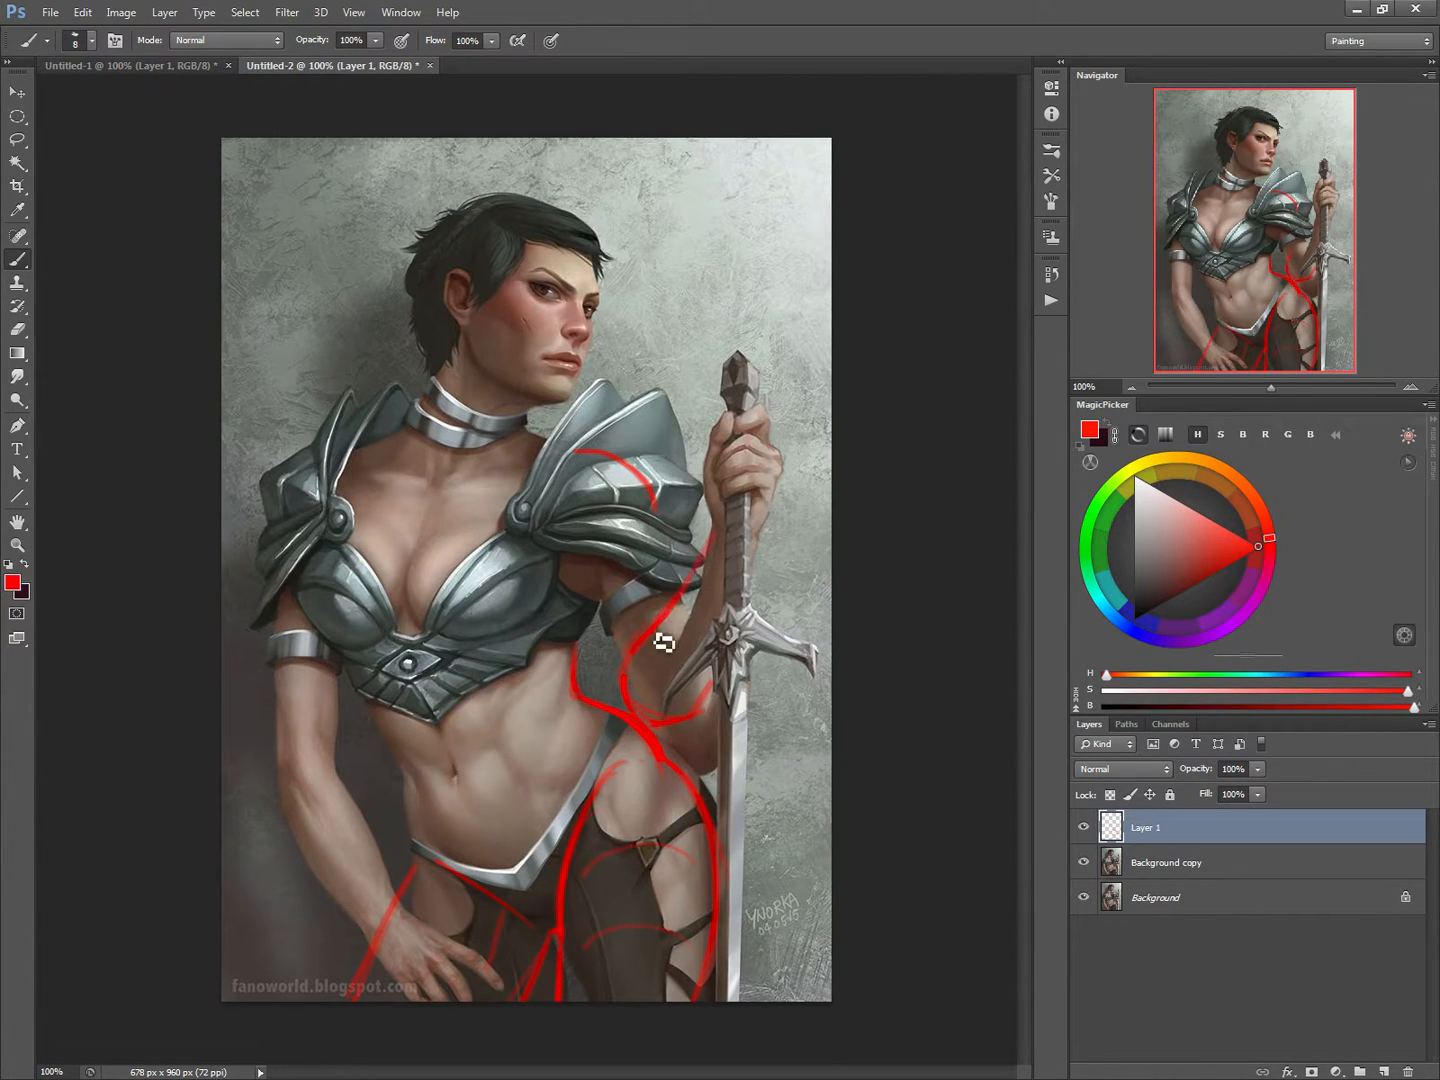
{"action": "left_click_drag", "start_coordinate": [765, 554], "coordinate": [701, 722]}
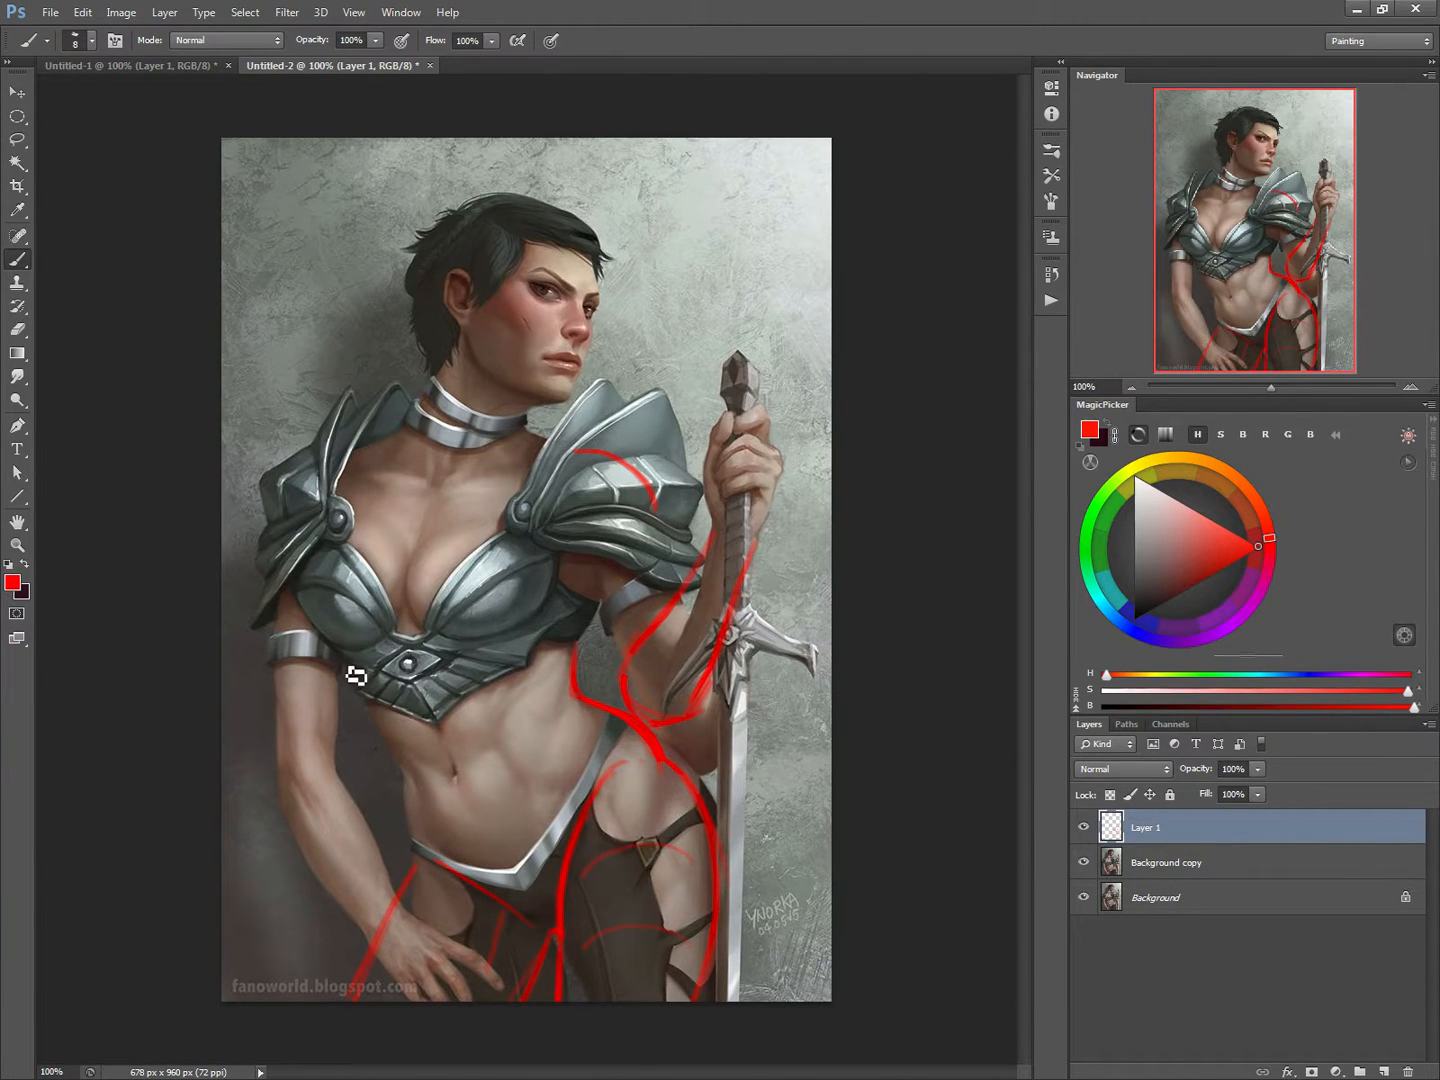
Step: Outline the lowered arm in red from the shoulder past the elbow down to the wrist
{"action": "left_click_drag", "start_coordinate": [349, 664], "coordinate": [330, 745]}
{"action": "left_click_drag", "start_coordinate": [307, 713], "coordinate": [372, 825]}
{"action": "left_click_drag", "start_coordinate": [263, 603], "coordinate": [265, 630]}
{"action": "left_click_drag", "start_coordinate": [267, 513], "coordinate": [283, 600]}
{"action": "left_click_drag", "start_coordinate": [267, 652], "coordinate": [281, 786]}
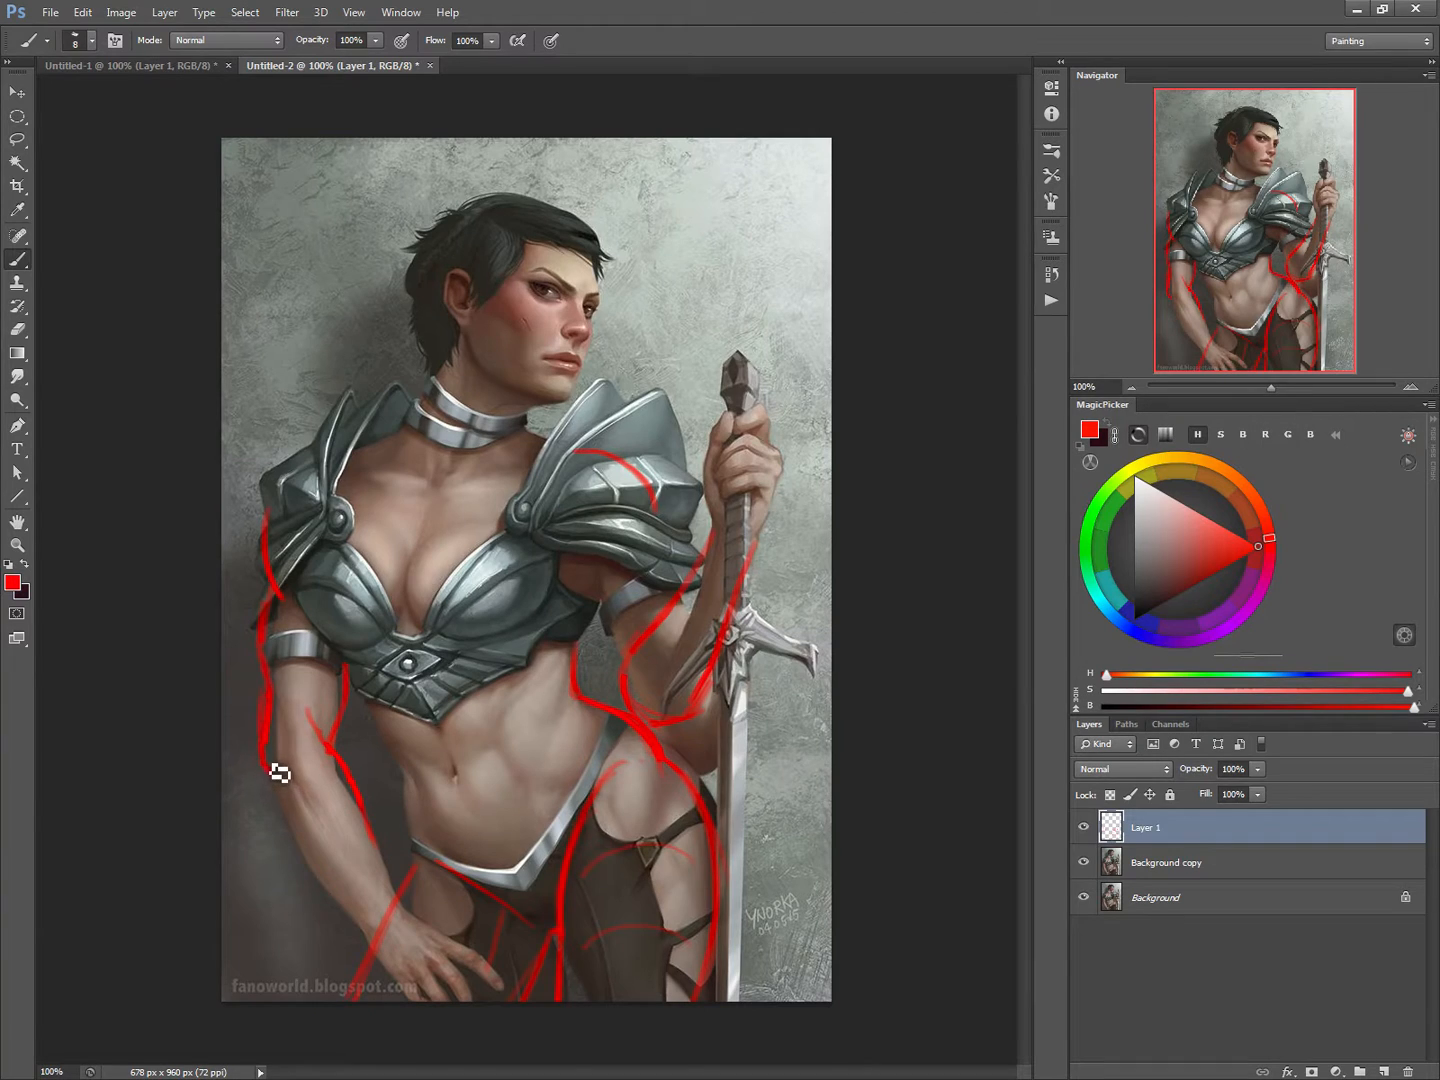
{"action": "mouse_move", "coordinate": [278, 770]}
{"action": "left_mouse_down"}
{"action": "mouse_move", "coordinate": [291, 820]}
{"action": "mouse_move", "coordinate": [350, 910]}
{"action": "left_mouse_up"}
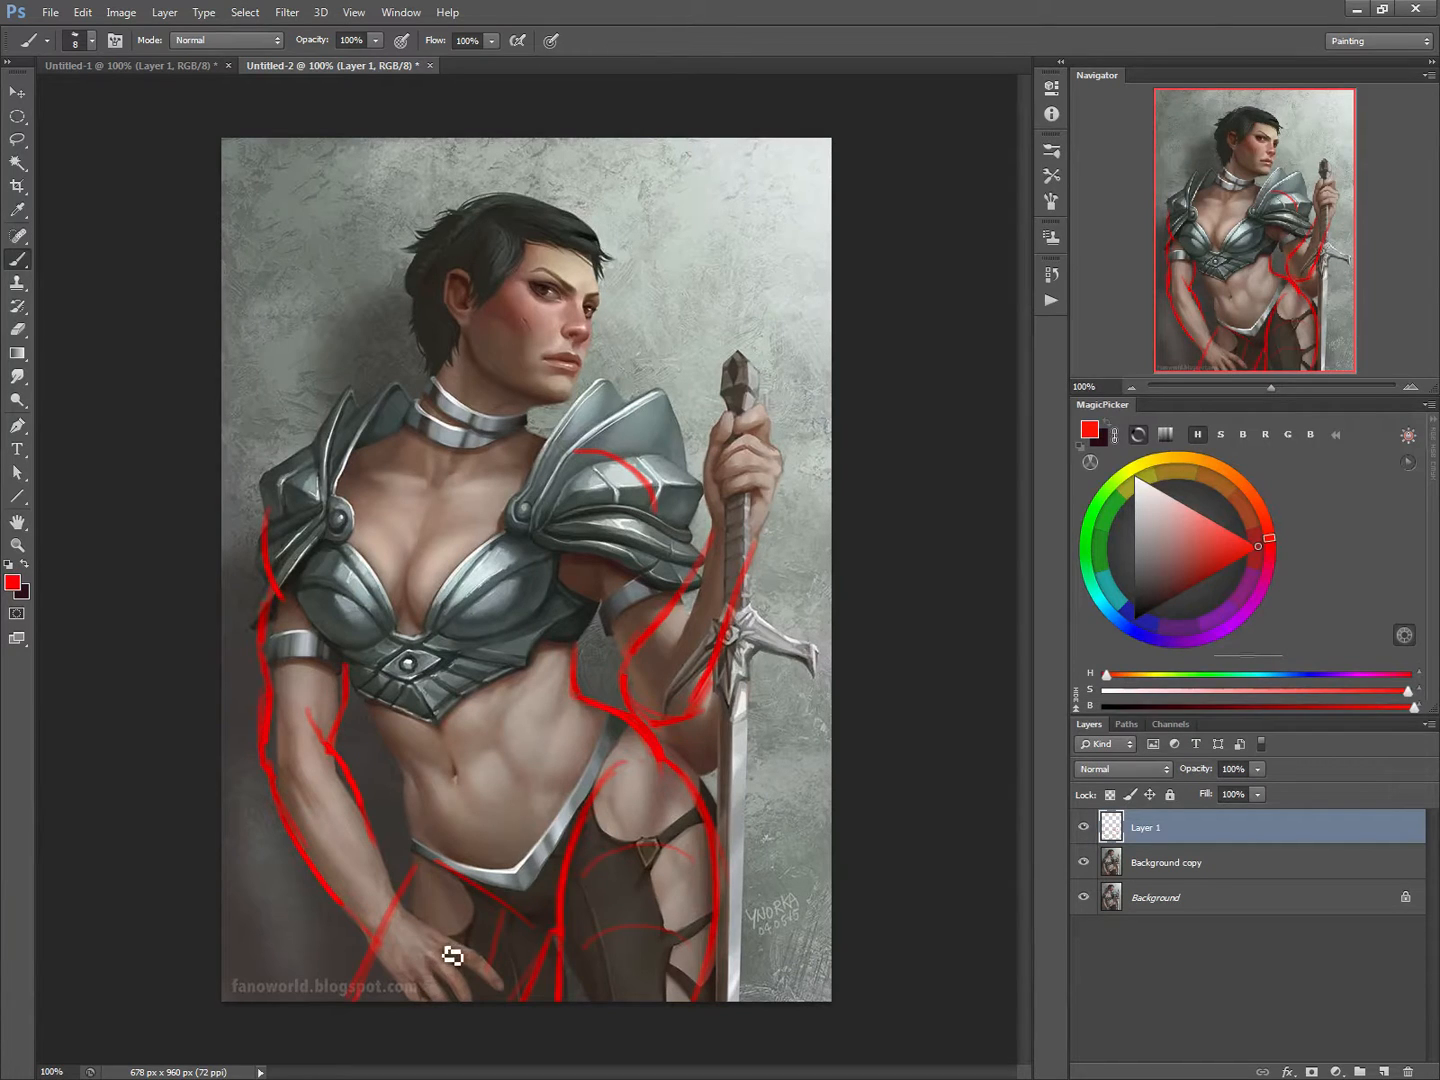
Step: Circle both hands in red and erase the circles
{"action": "left_click_drag", "start_coordinate": [445, 952], "coordinate": [453, 986]}
{"action": "mouse_move", "coordinate": [734, 483]}
{"action": "left_mouse_down"}
{"action": "mouse_move", "coordinate": [759, 481]}
{"action": "mouse_move", "coordinate": [753, 463]}
{"action": "mouse_move", "coordinate": [784, 446]}
{"action": "mouse_move", "coordinate": [745, 478]}
{"action": "left_mouse_up"}
{"action": "key", "text": "e"}
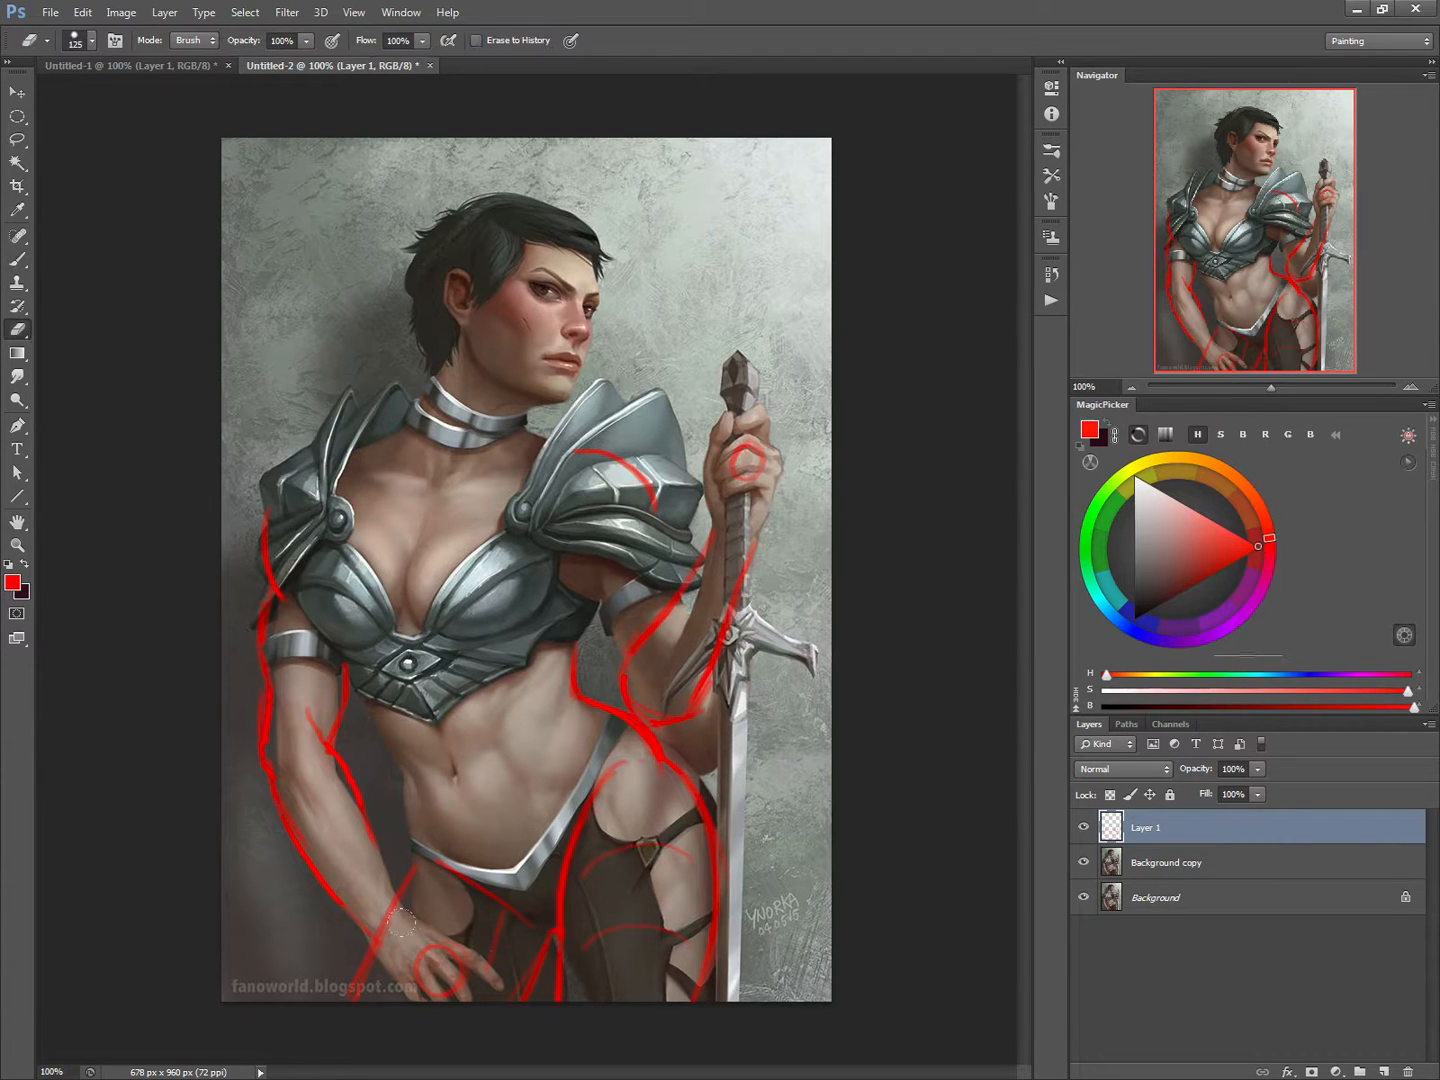
{"action": "left_click_drag", "start_coordinate": [450, 966], "coordinate": [392, 930]}
{"action": "left_click_drag", "start_coordinate": [738, 452], "coordinate": [758, 470]}
{"action": "key", "text": "b"}
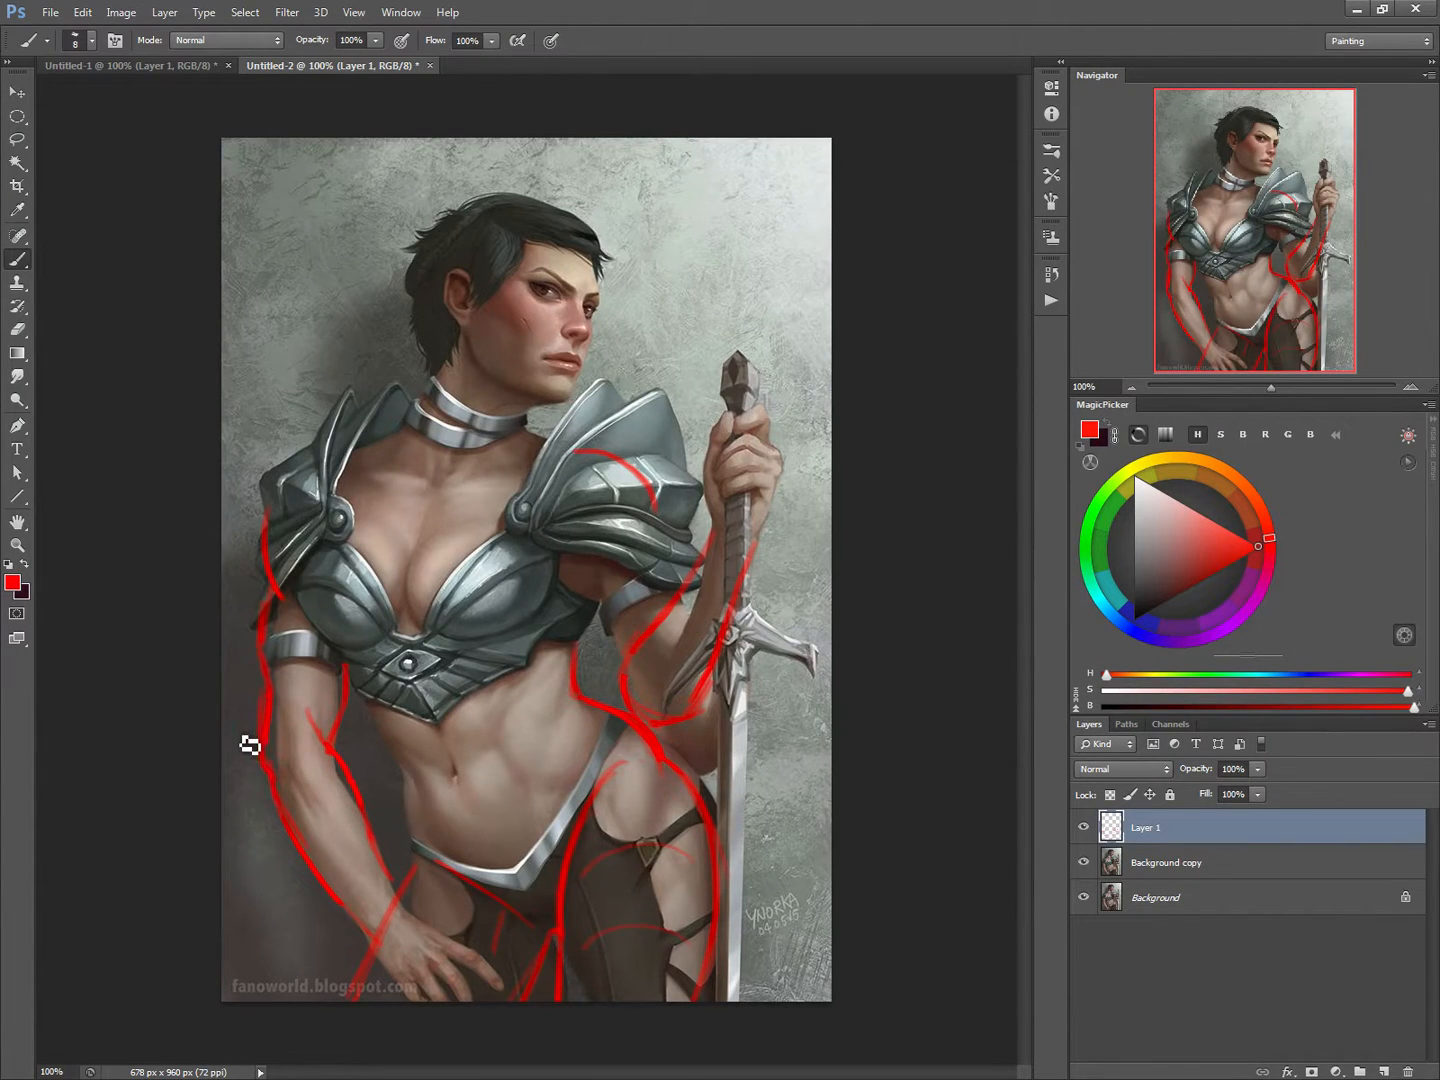
Step: Lasso the red lines of the lowered arm and rotate them about 12.6 degrees outward from the body
{"action": "left_click", "coordinate": [17, 140]}
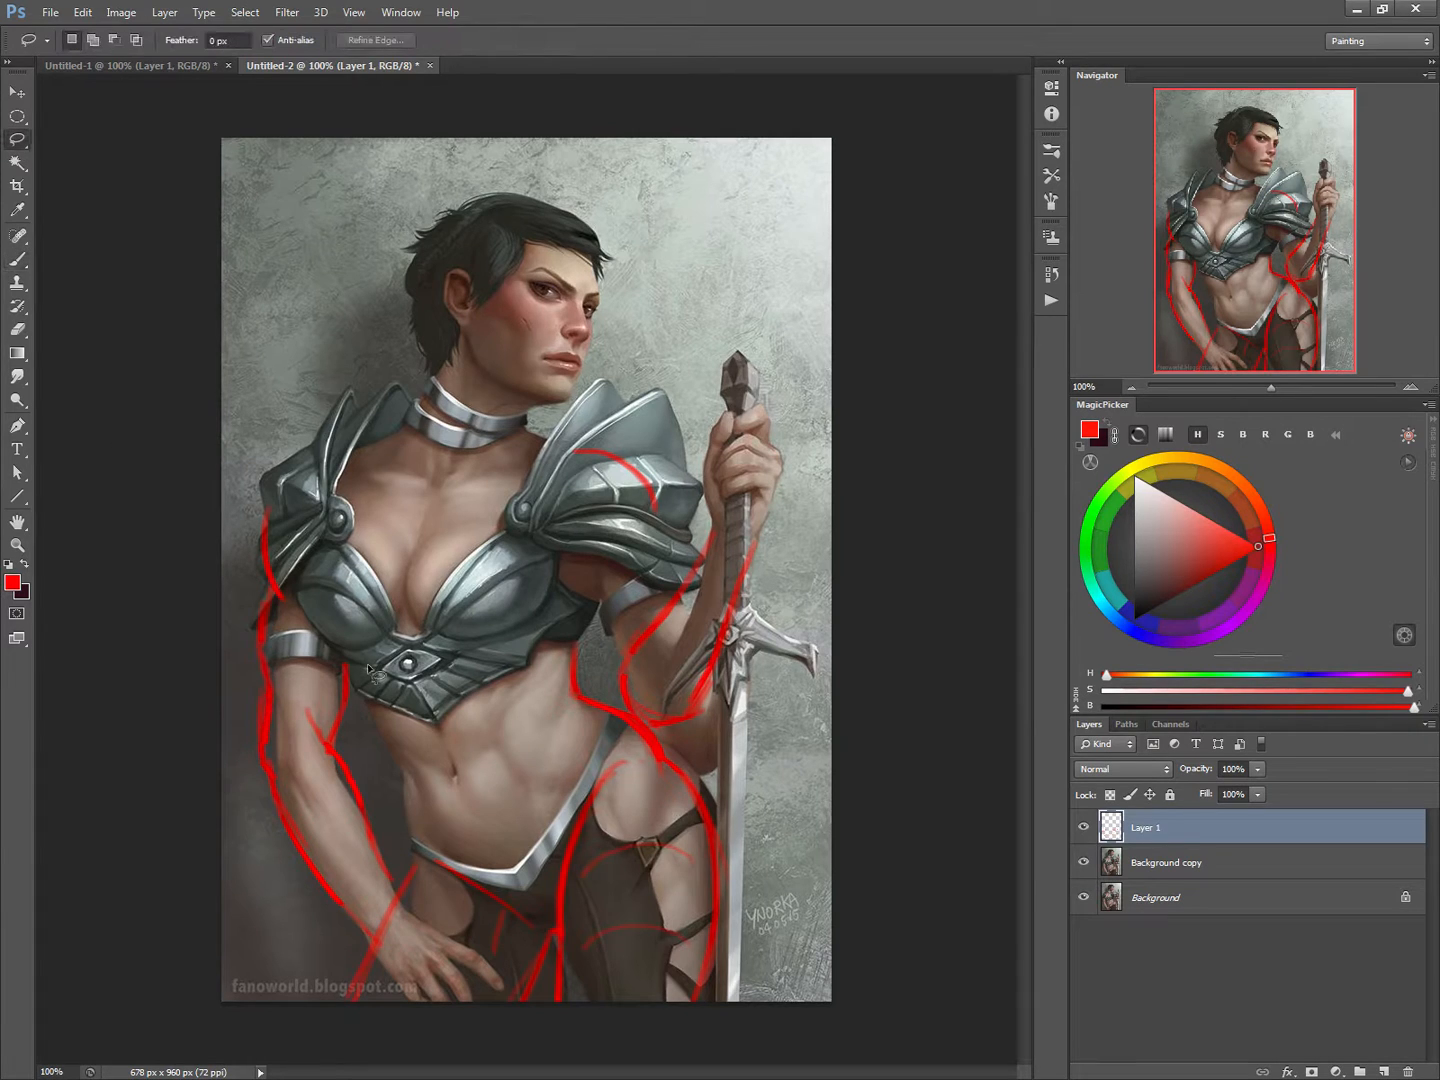
{"action": "mouse_move", "coordinate": [354, 741]}
{"action": "left_mouse_down"}
{"action": "mouse_move", "coordinate": [353, 583]}
{"action": "mouse_move", "coordinate": [289, 467]}
{"action": "mouse_move", "coordinate": [218, 634]}
{"action": "mouse_move", "coordinate": [260, 880]}
{"action": "mouse_move", "coordinate": [341, 951]}
{"action": "mouse_move", "coordinate": [364, 947]}
{"action": "mouse_move", "coordinate": [407, 883]}
{"action": "mouse_move", "coordinate": [400, 775]}
{"action": "left_mouse_up"}
{"action": "key", "text": "ctrl+t"}
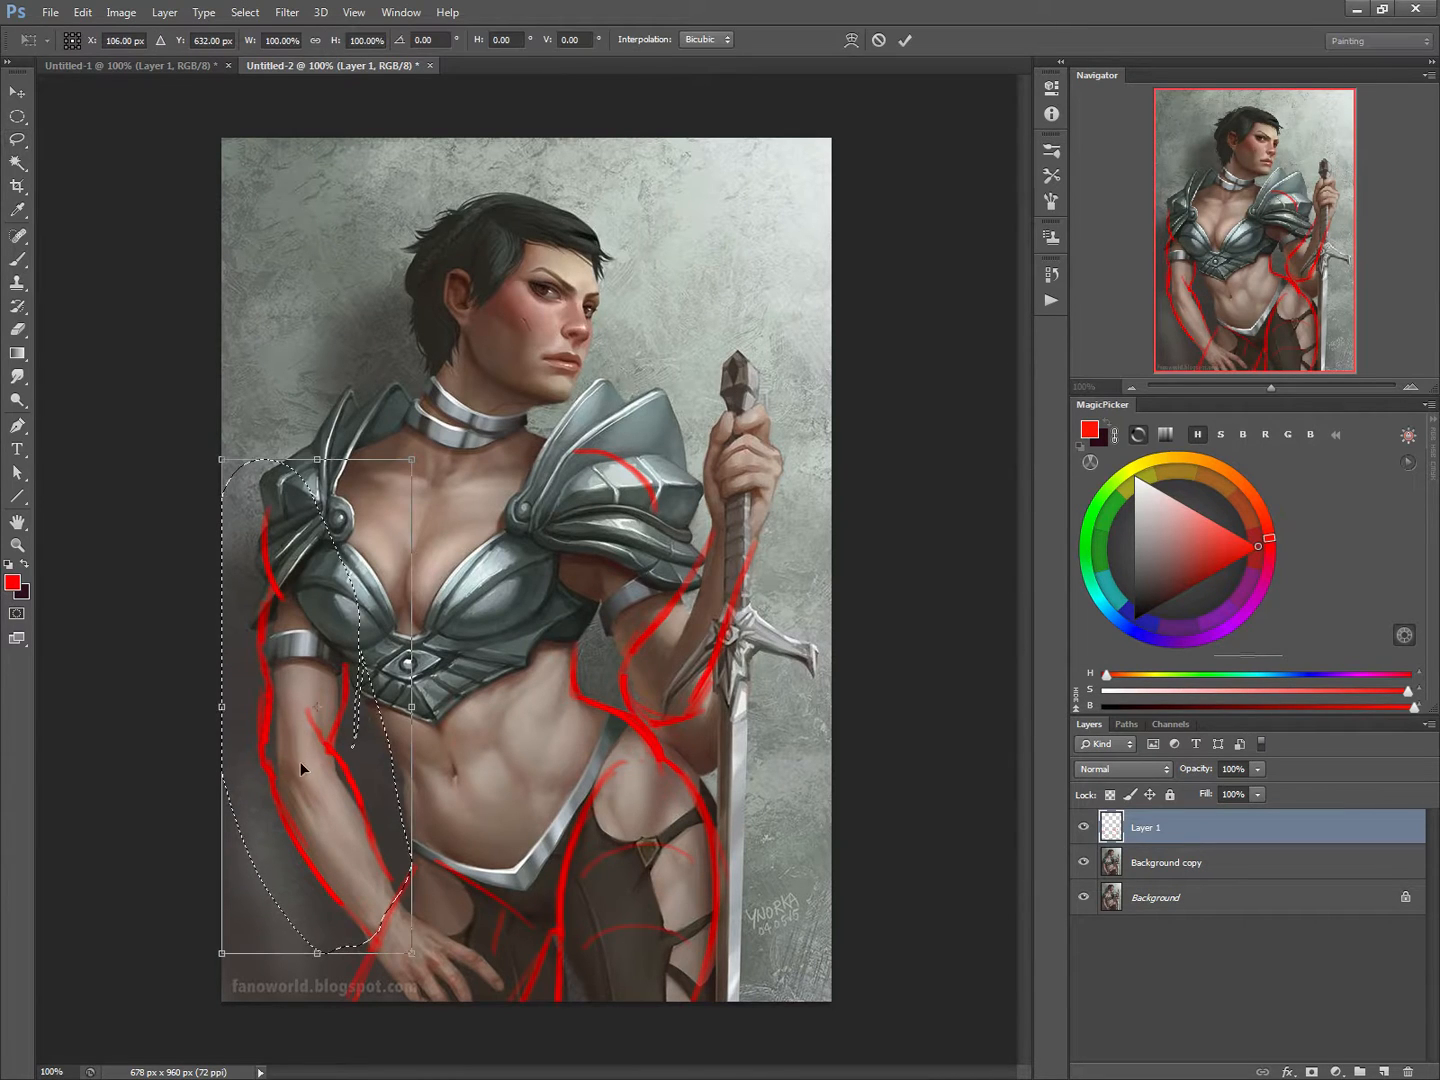
{"action": "left_click_drag", "start_coordinate": [318, 707], "coordinate": [316, 551]}
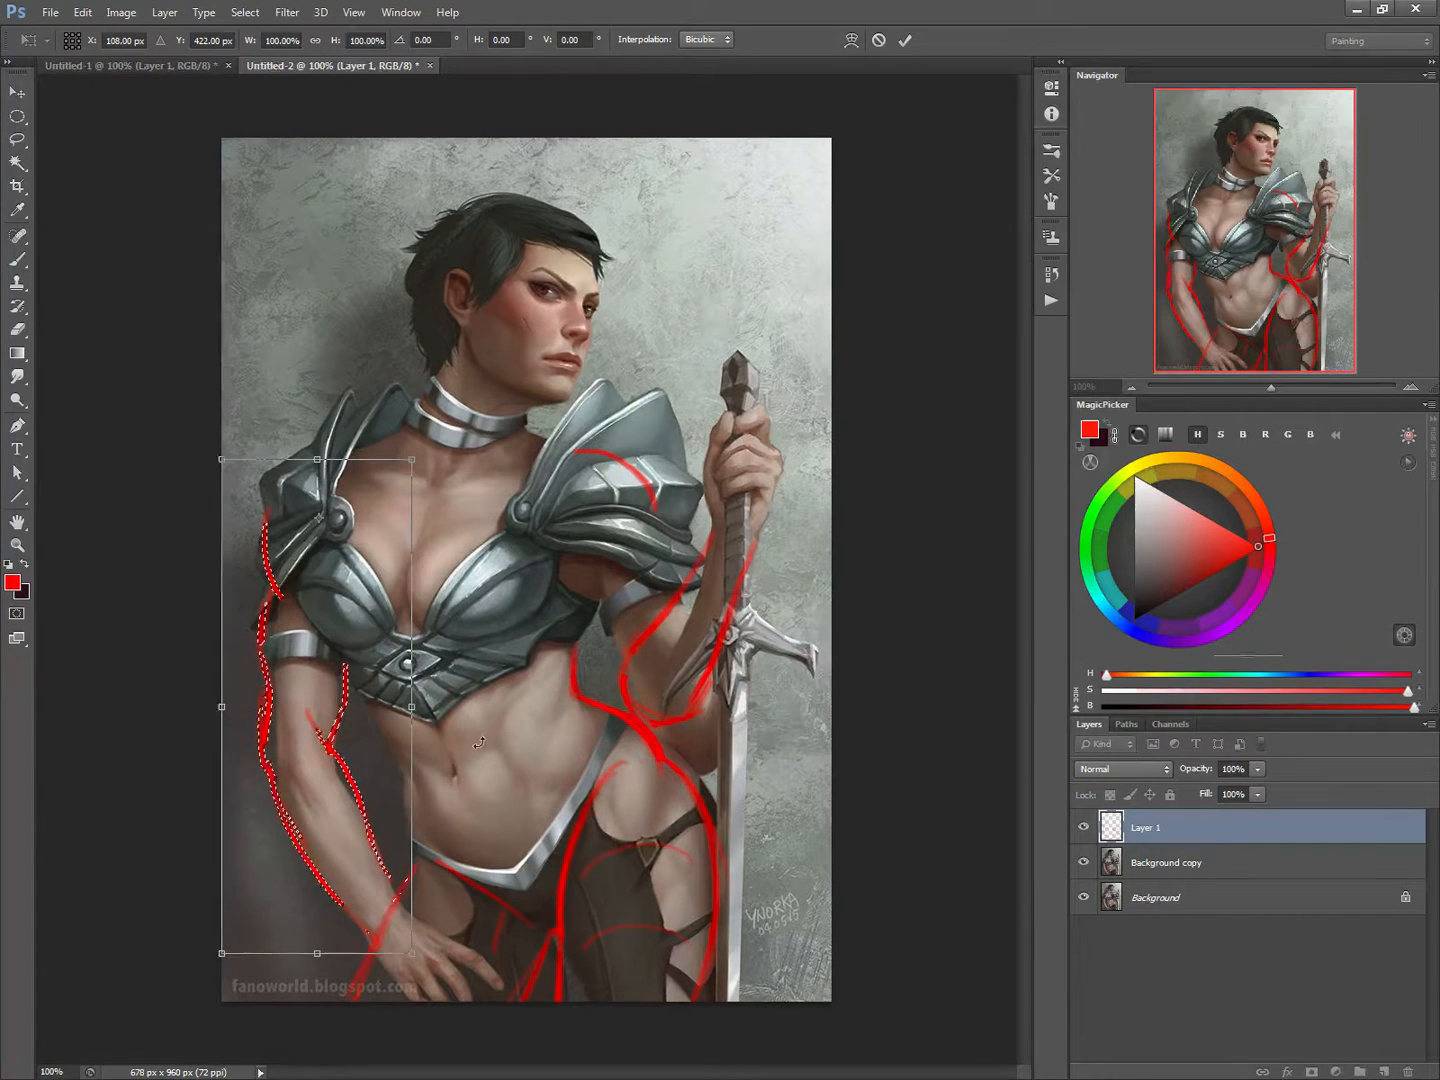
{"action": "mouse_move", "coordinate": [293, 829]}
{"action": "left_mouse_down"}
{"action": "mouse_move", "coordinate": [229, 807]}
{"action": "mouse_move", "coordinate": [279, 820]}
{"action": "mouse_move", "coordinate": [285, 807]}
{"action": "left_mouse_up"}
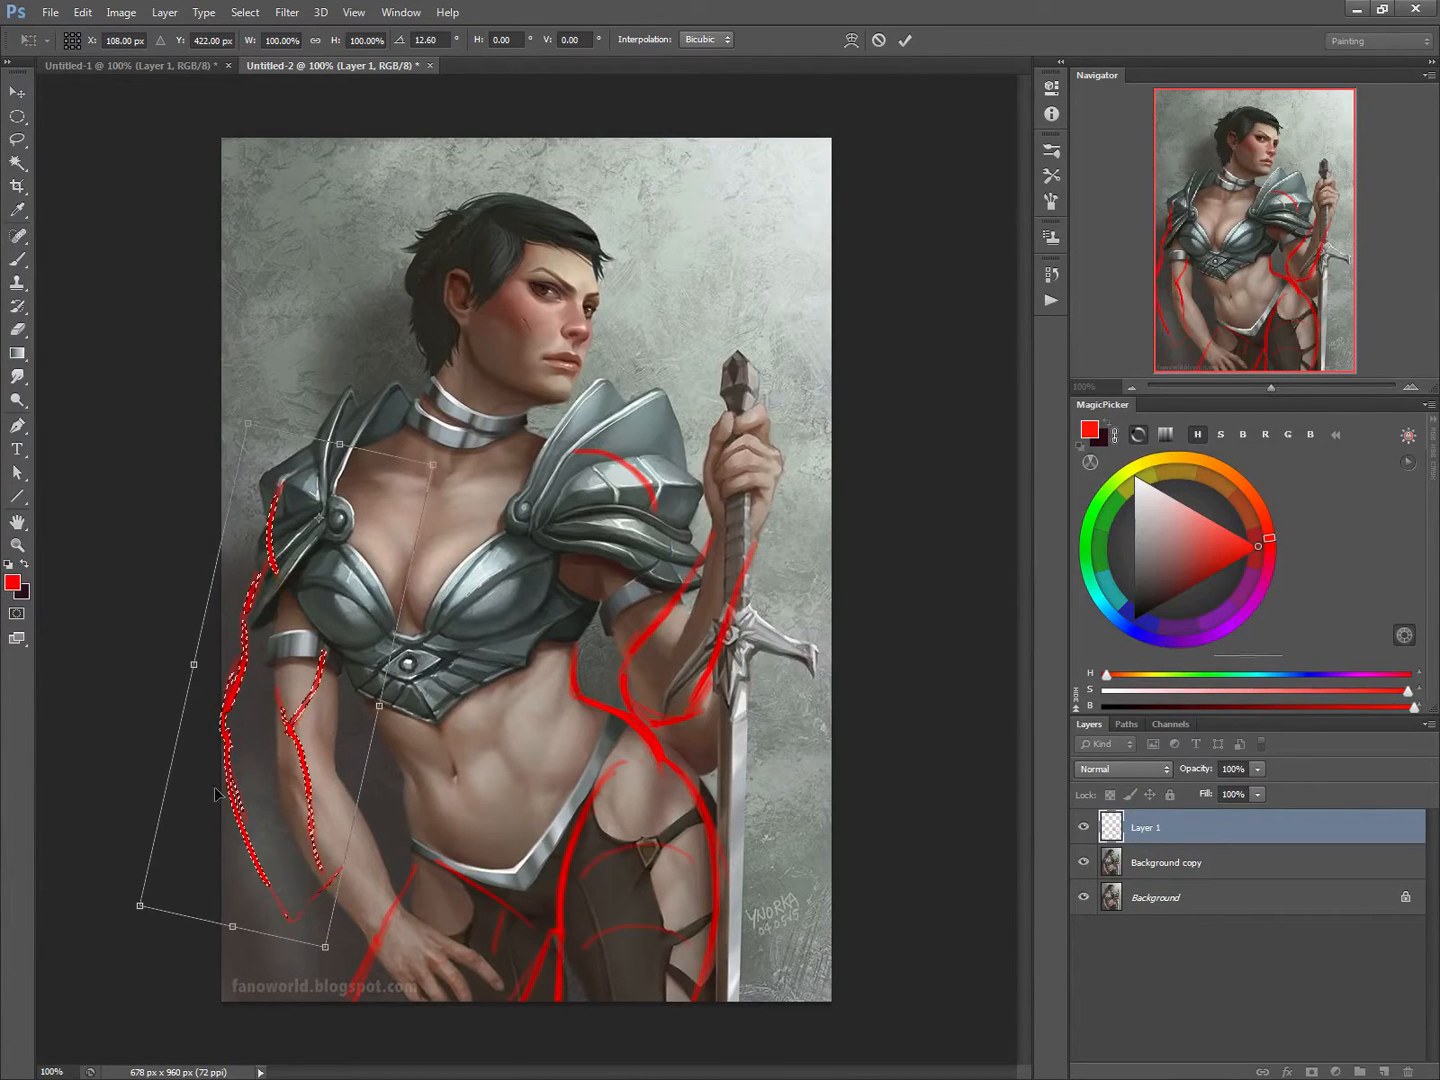
{"action": "key", "text": "Return"}
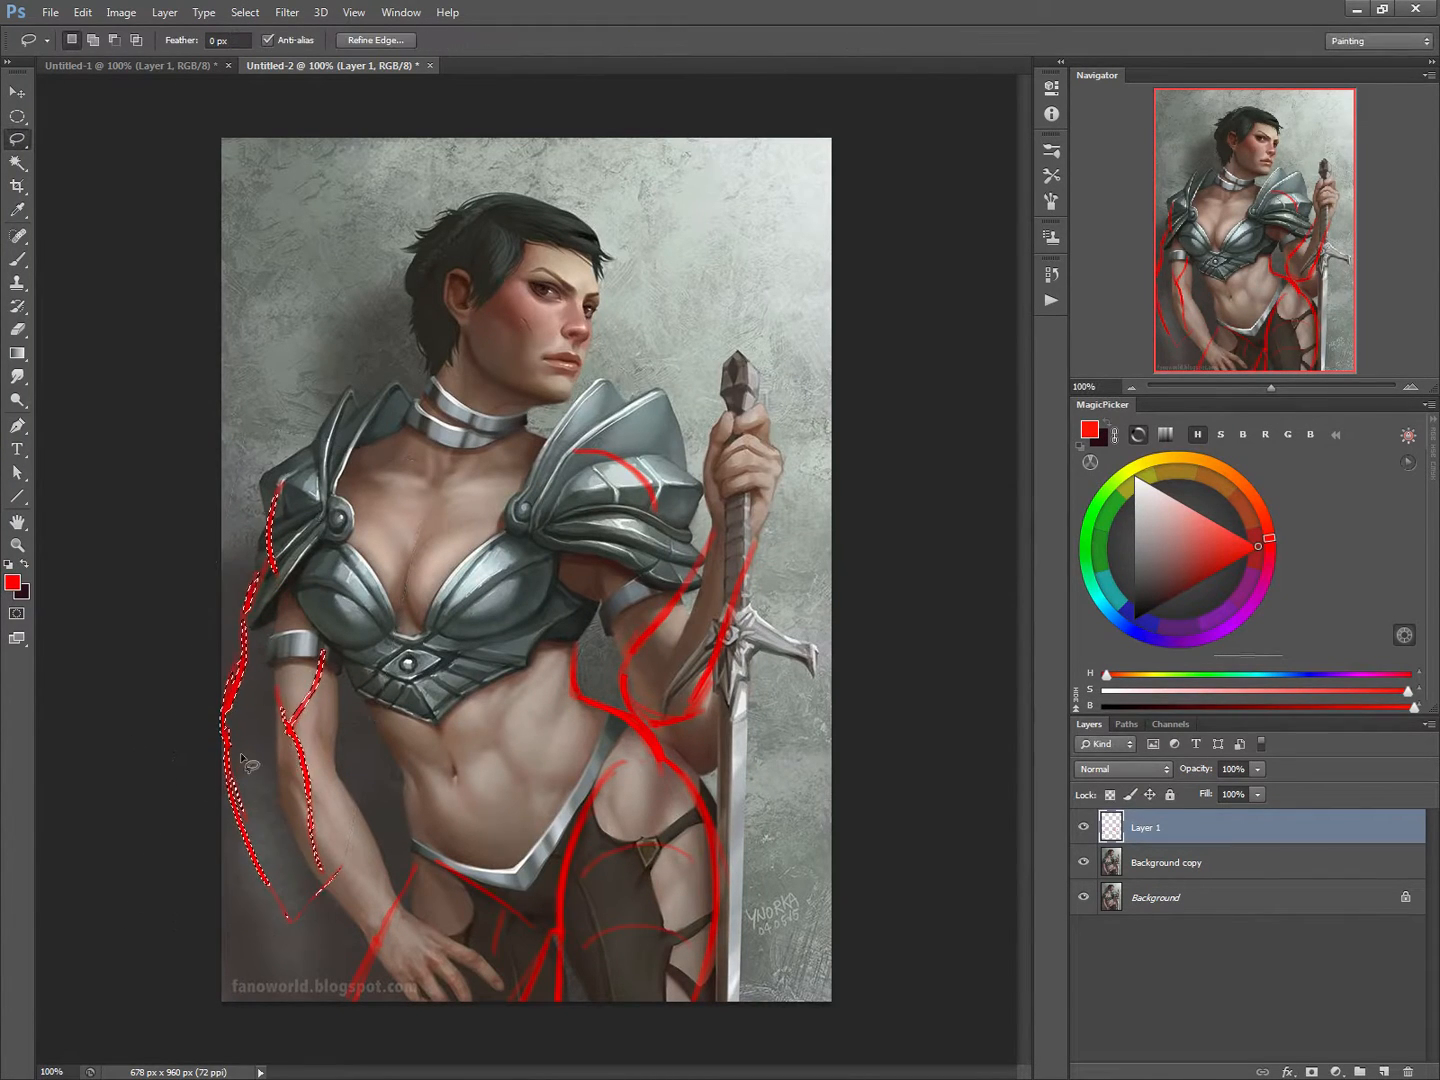
{"action": "key", "text": "ctrl+d"}
Step: Lasso the red forearm lines and rotate them about -24.8 degrees so the wrist points toward the hip
{"action": "mouse_move", "coordinate": [218, 690]}
{"action": "left_mouse_down"}
{"action": "mouse_move", "coordinate": [226, 823]}
{"action": "mouse_move", "coordinate": [371, 876]}
{"action": "mouse_move", "coordinate": [314, 742]}
{"action": "left_mouse_up"}
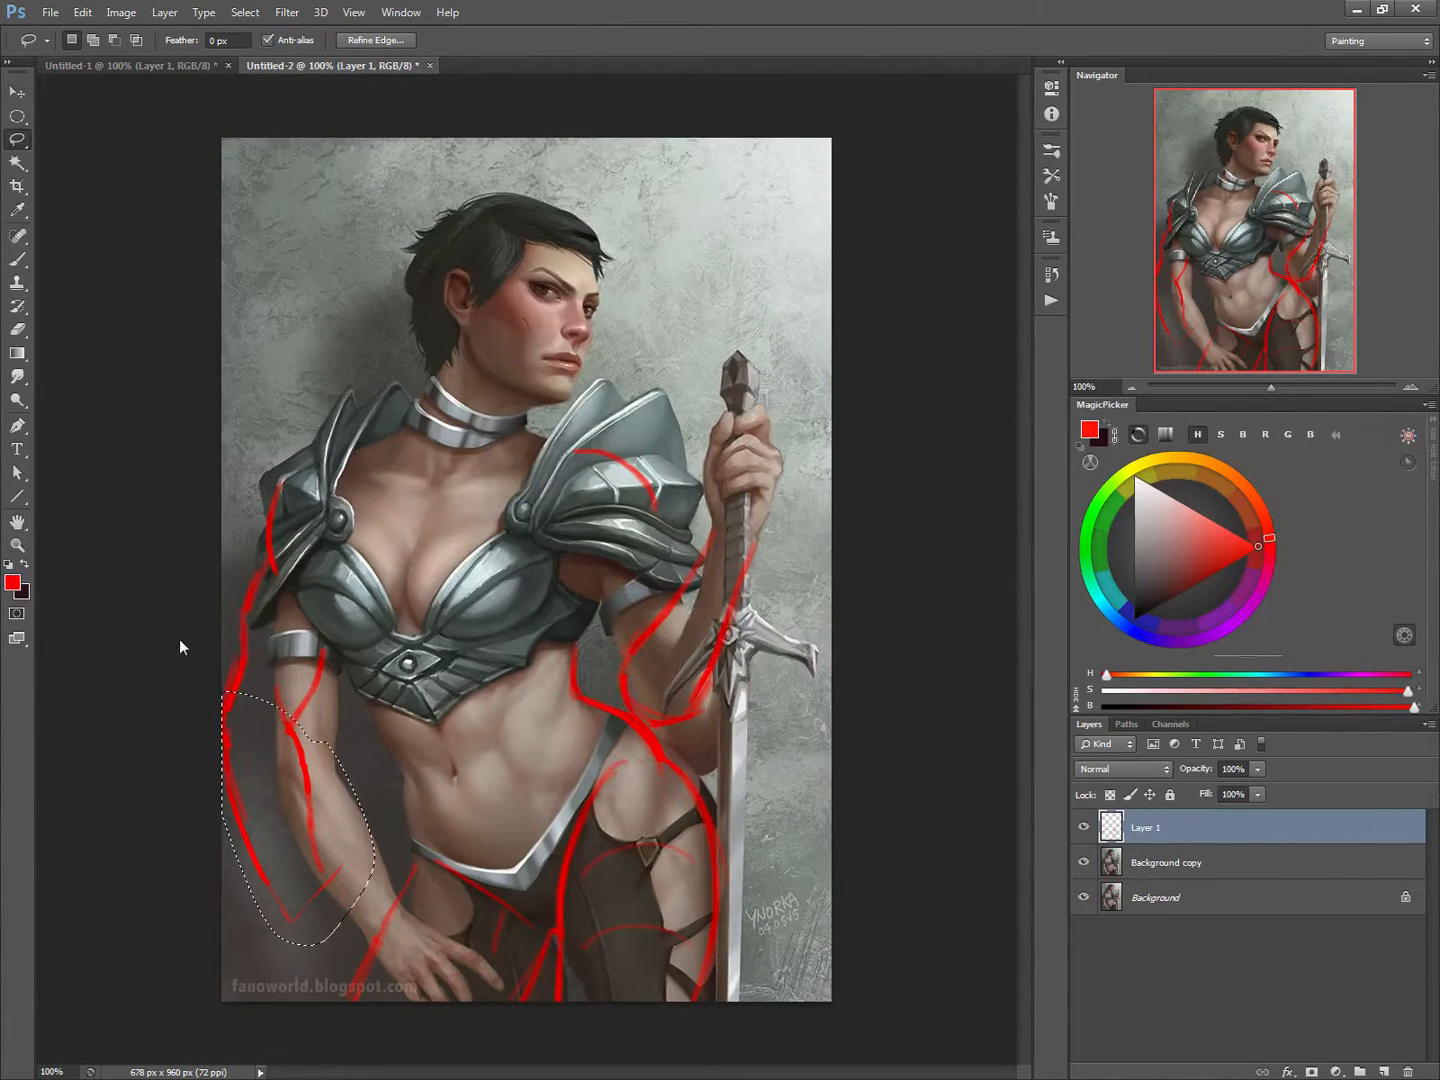
{"action": "key", "text": "ctrl+t"}
{"action": "left_click_drag", "start_coordinate": [193, 799], "coordinate": [199, 846]}
{"action": "mouse_move", "coordinate": [294, 838]}
{"action": "left_mouse_down"}
{"action": "mouse_move", "coordinate": [330, 824]}
{"action": "mouse_move", "coordinate": [311, 814]}
{"action": "left_mouse_up"}
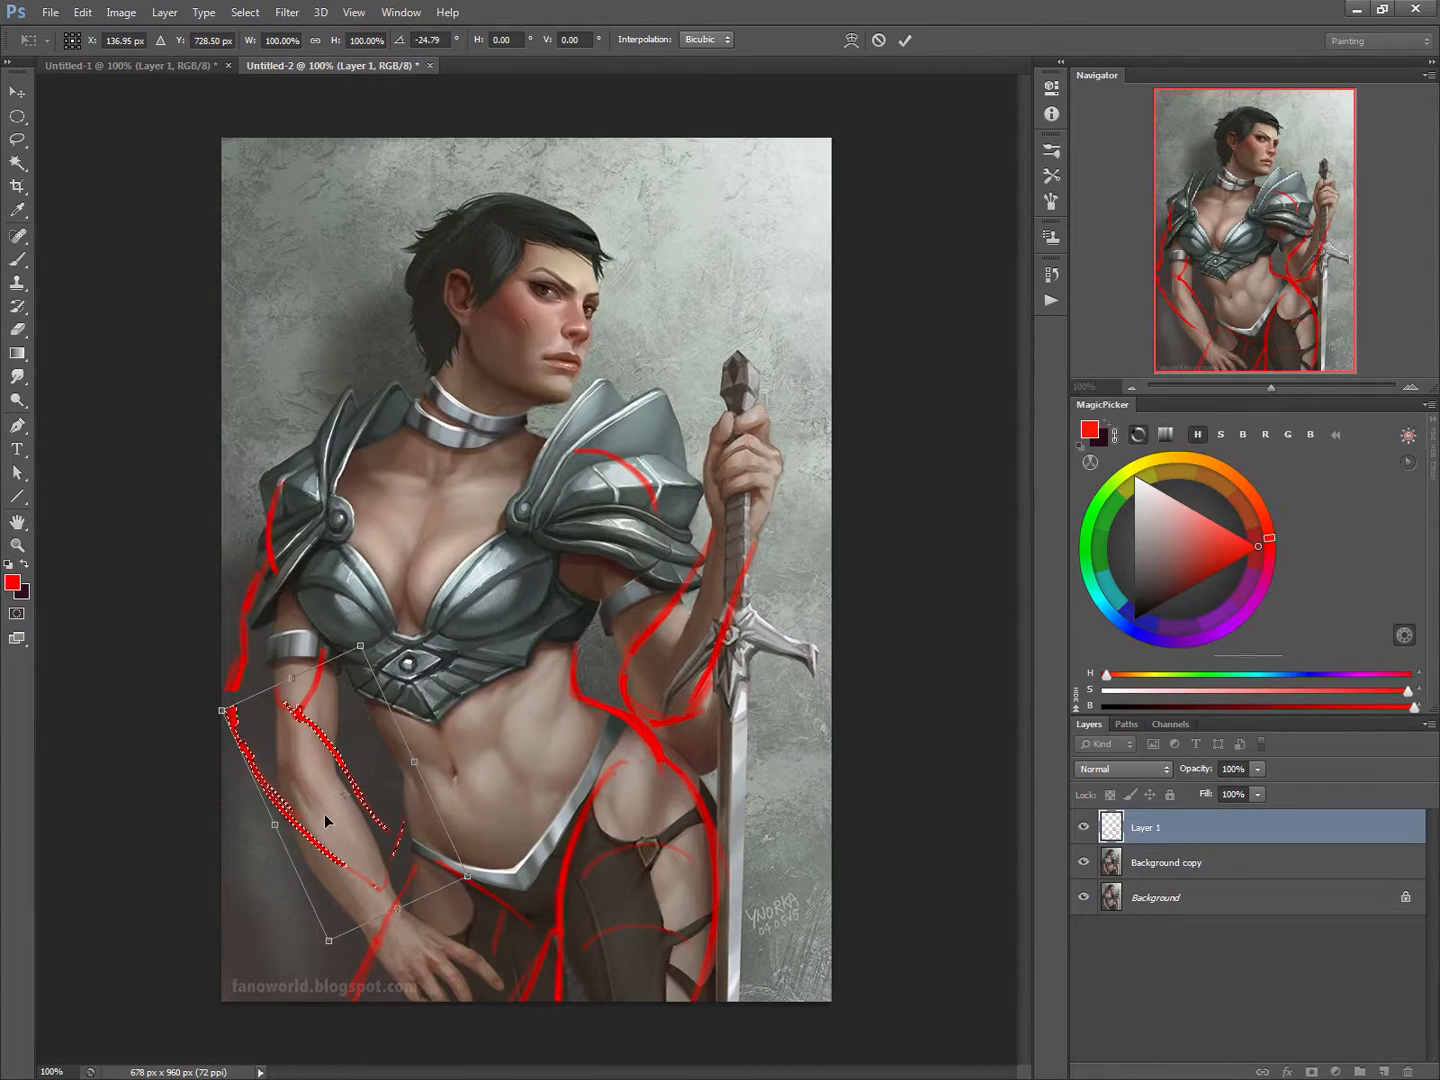
{"action": "key", "text": "Return"}
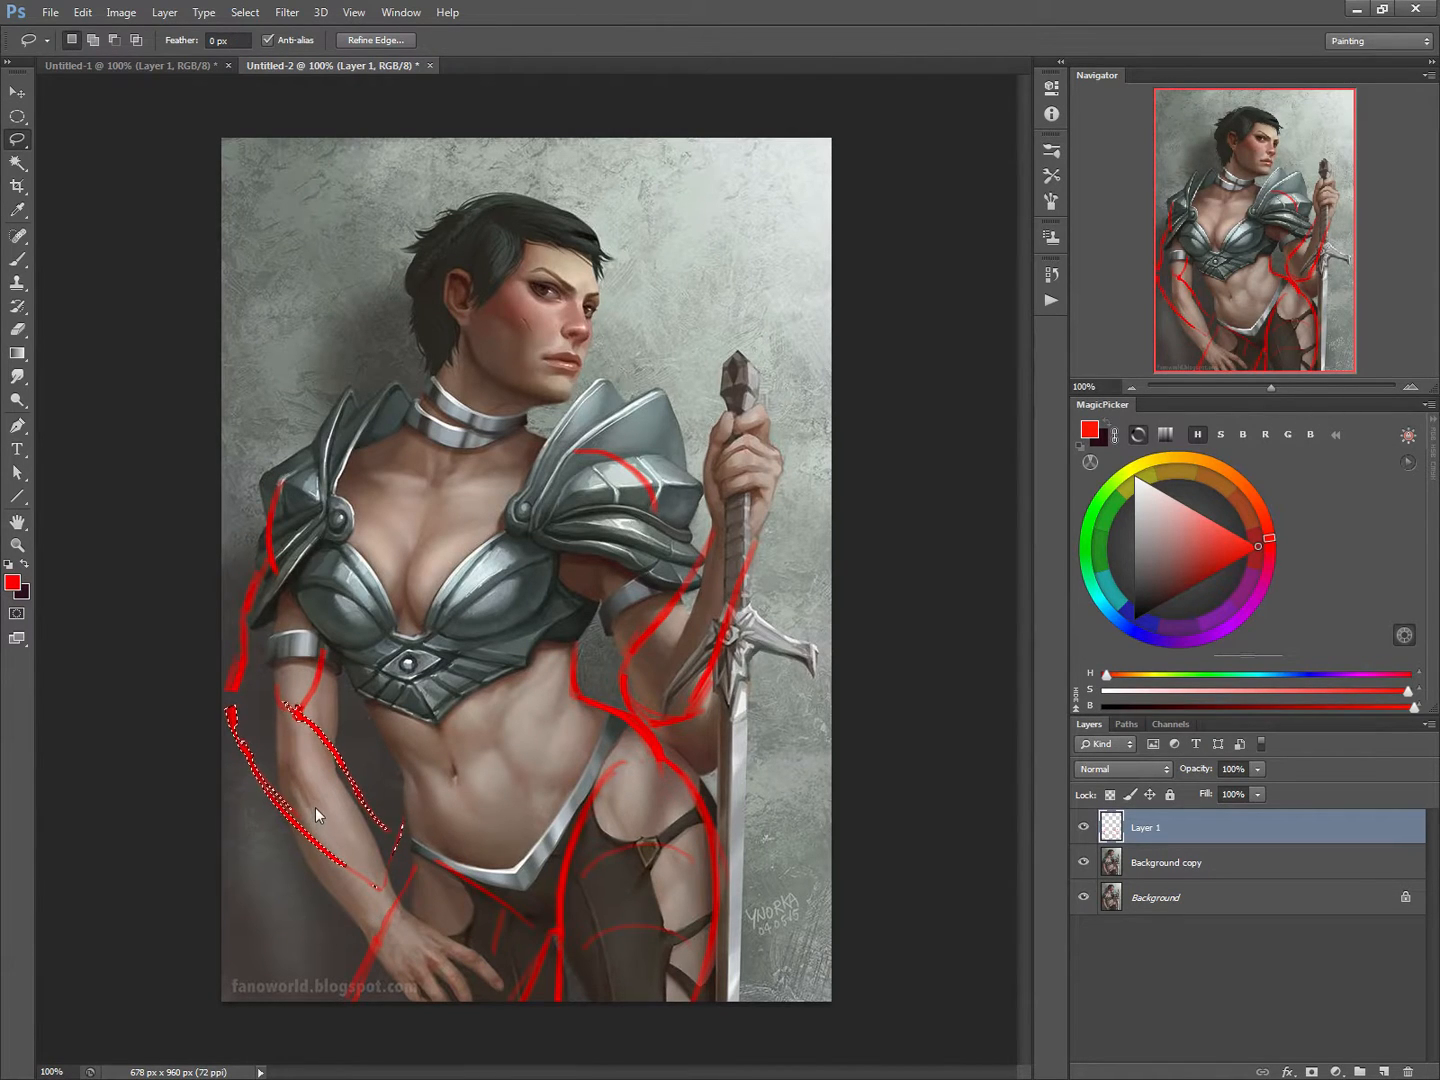
{"action": "key", "text": "ctrl+d"}
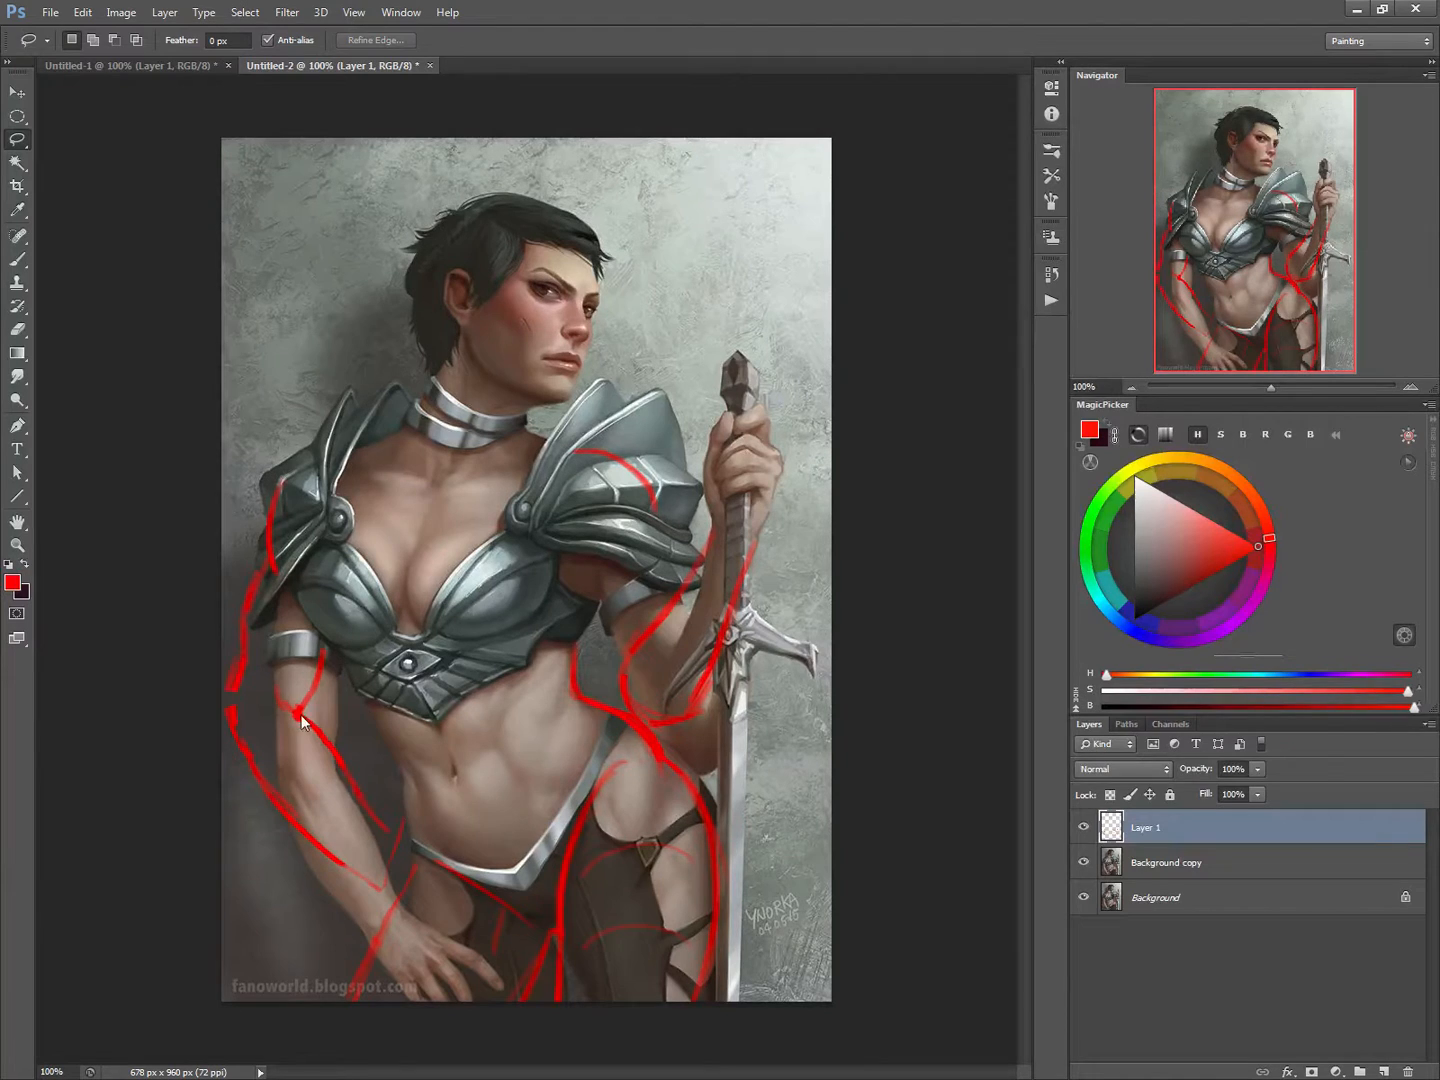
Step: Sketch a red hand resting on the hip at the forearm's end and draw a center line down the torso
{"action": "key", "text": "b"}
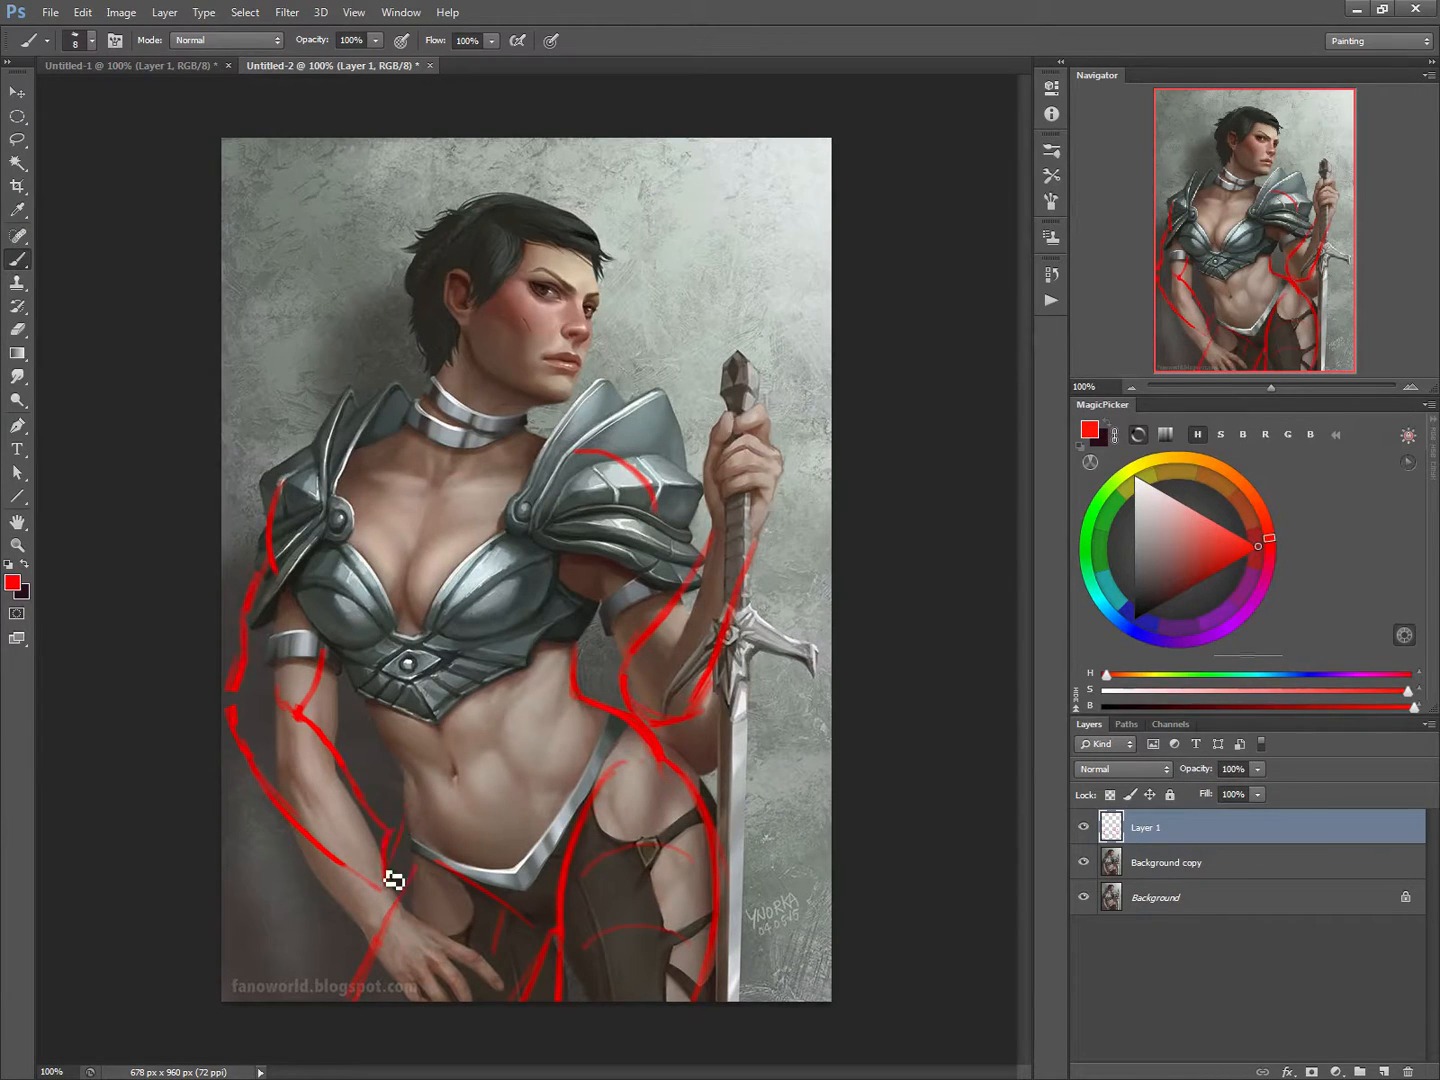
{"action": "mouse_move", "coordinate": [390, 840]}
{"action": "left_mouse_down"}
{"action": "mouse_move", "coordinate": [414, 806]}
{"action": "mouse_move", "coordinate": [424, 848]}
{"action": "mouse_move", "coordinate": [382, 905]}
{"action": "left_mouse_up"}
{"action": "mouse_move", "coordinate": [452, 784]}
{"action": "left_mouse_down"}
{"action": "mouse_move", "coordinate": [432, 855]}
{"action": "mouse_move", "coordinate": [436, 826]}
{"action": "mouse_move", "coordinate": [484, 845]}
{"action": "mouse_move", "coordinate": [423, 817]}
{"action": "mouse_move", "coordinate": [436, 786]}
{"action": "left_mouse_up"}
{"action": "left_click_drag", "start_coordinate": [422, 803], "coordinate": [470, 776]}
{"action": "mouse_move", "coordinate": [437, 840]}
{"action": "left_mouse_down"}
{"action": "mouse_move", "coordinate": [468, 884]}
{"action": "mouse_move", "coordinate": [456, 886]}
{"action": "mouse_move", "coordinate": [430, 871]}
{"action": "mouse_move", "coordinate": [427, 843]}
{"action": "mouse_move", "coordinate": [486, 868]}
{"action": "mouse_move", "coordinate": [483, 886]}
{"action": "mouse_move", "coordinate": [427, 854]}
{"action": "mouse_move", "coordinate": [427, 876]}
{"action": "mouse_move", "coordinate": [490, 909]}
{"action": "mouse_move", "coordinate": [420, 886]}
{"action": "left_mouse_up"}
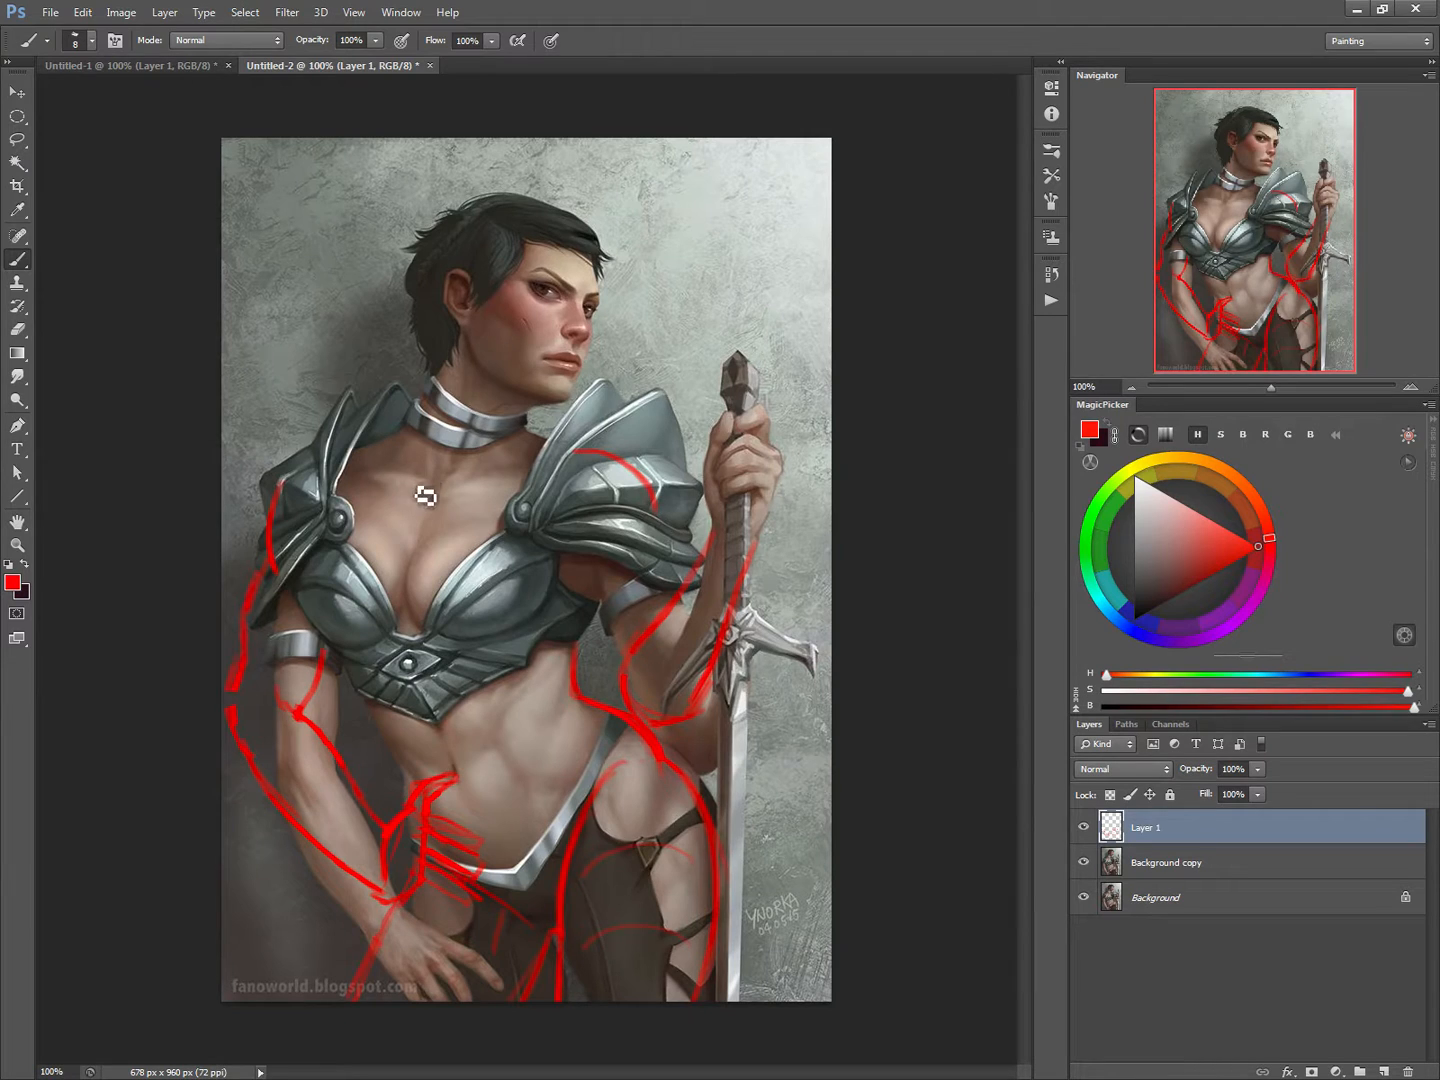
{"action": "mouse_move", "coordinate": [415, 488]}
{"action": "left_mouse_down"}
{"action": "mouse_move", "coordinate": [450, 734]}
{"action": "mouse_move", "coordinate": [495, 845]}
{"action": "left_mouse_up"}
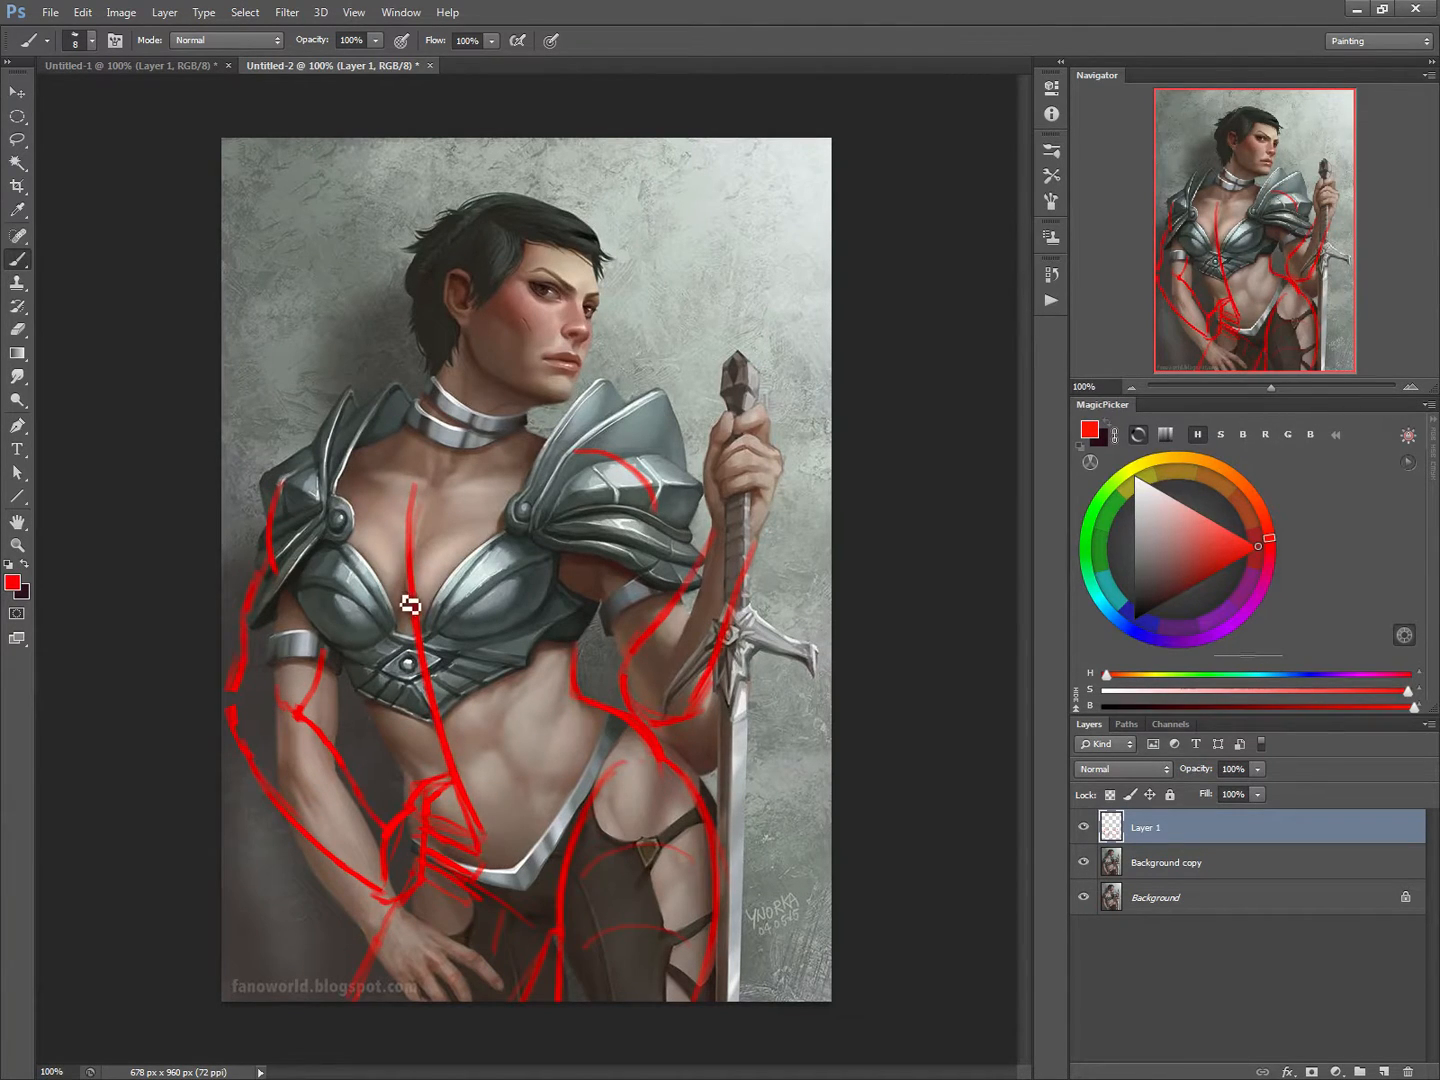
Step: Draw red ovals around both breast cups and undo them
{"action": "mouse_move", "coordinate": [357, 546]}
{"action": "left_mouse_down"}
{"action": "mouse_move", "coordinate": [407, 627]}
{"action": "mouse_move", "coordinate": [319, 638]}
{"action": "mouse_move", "coordinate": [372, 536]}
{"action": "left_mouse_up"}
{"action": "mouse_move", "coordinate": [498, 542]}
{"action": "left_mouse_down"}
{"action": "mouse_move", "coordinate": [440, 568]}
{"action": "mouse_move", "coordinate": [458, 638]}
{"action": "mouse_move", "coordinate": [558, 628]}
{"action": "mouse_move", "coordinate": [517, 535]}
{"action": "mouse_move", "coordinate": [438, 560]}
{"action": "left_mouse_up"}
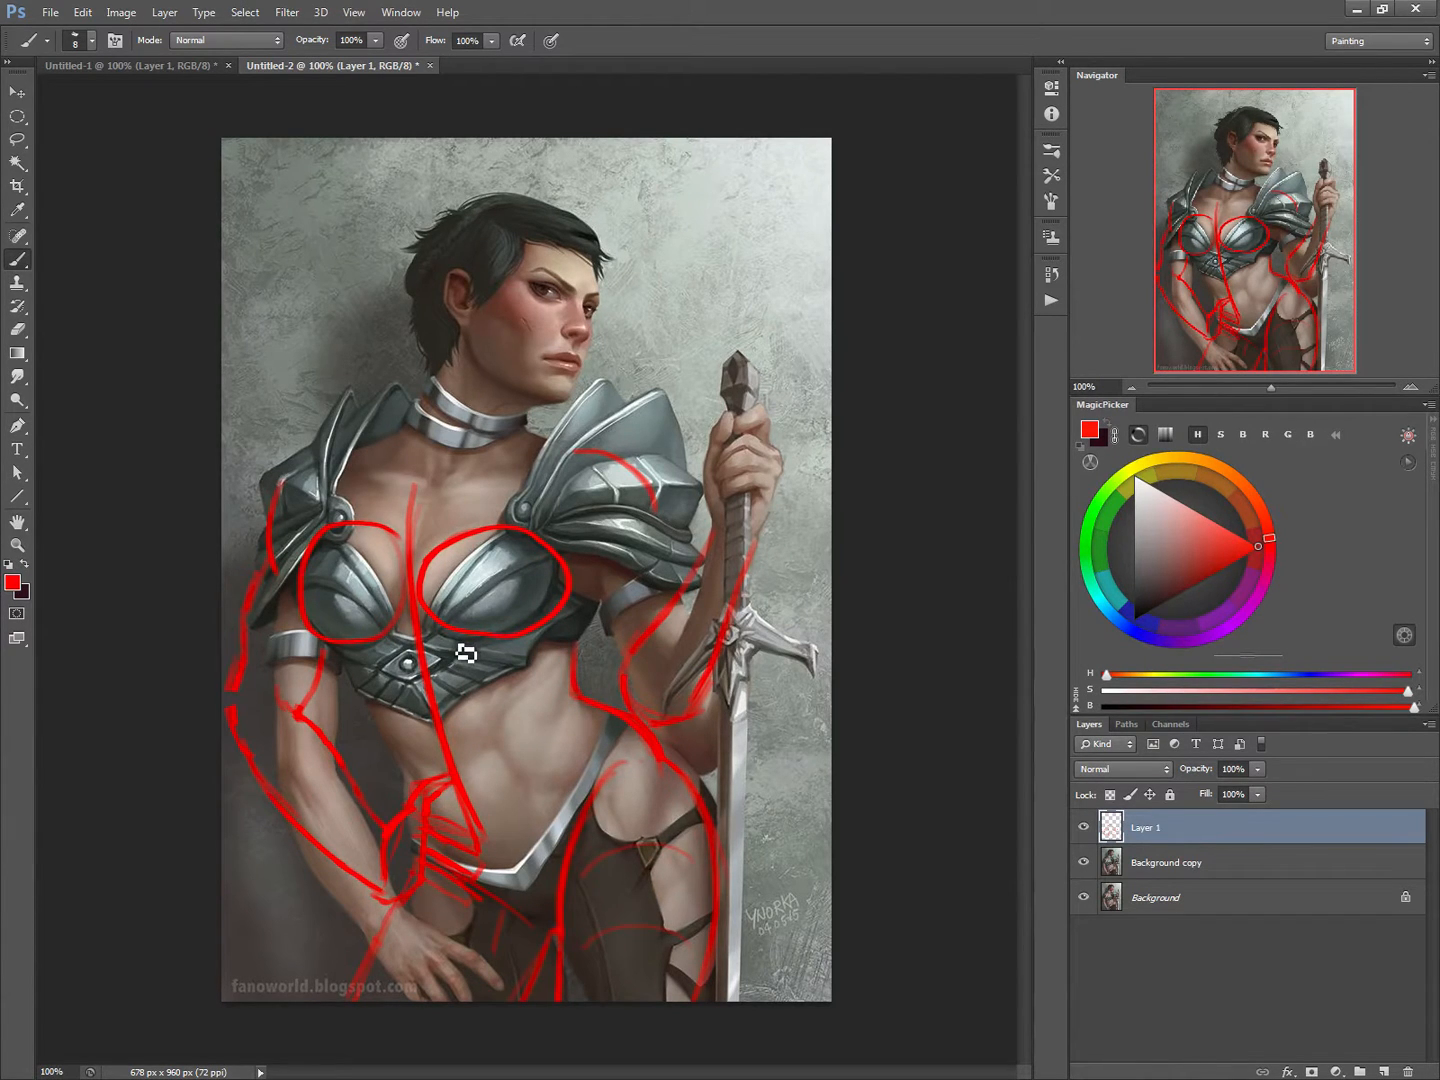
{"action": "key", "text": "ctrl+alt+z"}
{"action": "key", "text": "ctrl+alt+z"}
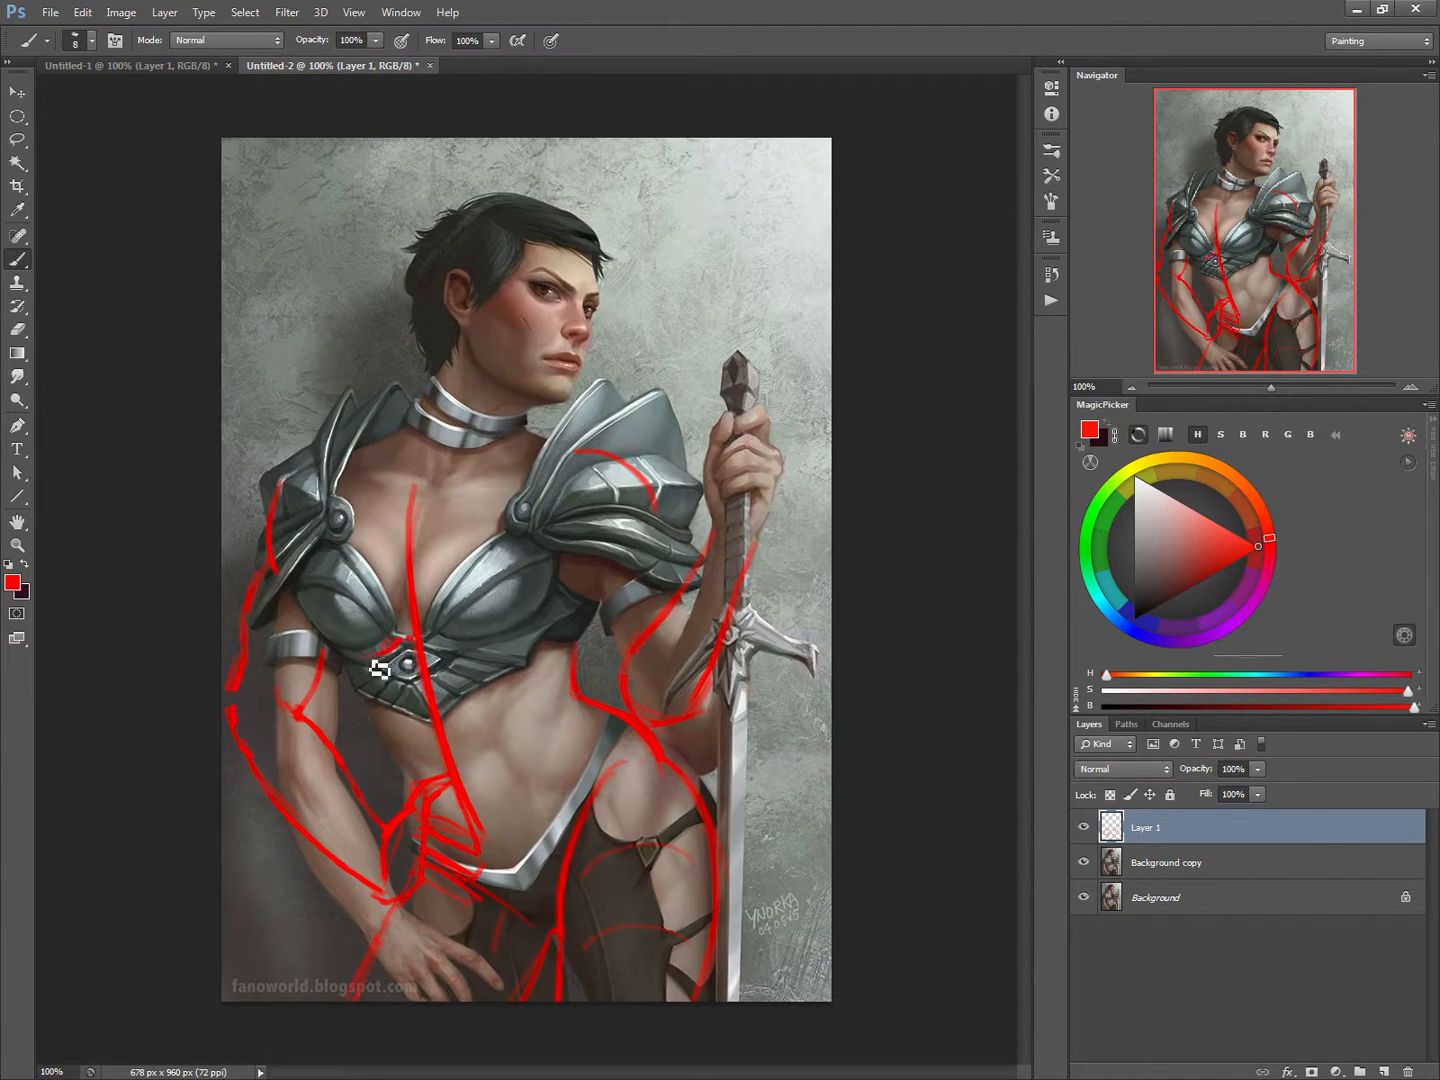
Step: Draw red curves along the lower and outer edges of both breast cups
{"action": "left_click_drag", "start_coordinate": [408, 639], "coordinate": [351, 662]}
{"action": "mouse_move", "coordinate": [342, 667]}
{"action": "left_mouse_down"}
{"action": "mouse_move", "coordinate": [302, 630]}
{"action": "mouse_move", "coordinate": [308, 605]}
{"action": "left_mouse_up"}
{"action": "mouse_move", "coordinate": [397, 652]}
{"action": "left_mouse_down"}
{"action": "mouse_move", "coordinate": [463, 662]}
{"action": "mouse_move", "coordinate": [455, 636]}
{"action": "mouse_move", "coordinate": [471, 632]}
{"action": "mouse_move", "coordinate": [438, 650]}
{"action": "mouse_move", "coordinate": [498, 662]}
{"action": "mouse_move", "coordinate": [487, 657]}
{"action": "mouse_move", "coordinate": [562, 603]}
{"action": "left_mouse_up"}
{"action": "left_click_drag", "start_coordinate": [525, 662], "coordinate": [560, 589]}
{"action": "mouse_move", "coordinate": [412, 628]}
{"action": "left_mouse_down"}
{"action": "mouse_move", "coordinate": [473, 661]}
{"action": "mouse_move", "coordinate": [543, 648]}
{"action": "mouse_move", "coordinate": [554, 607]}
{"action": "left_mouse_up"}
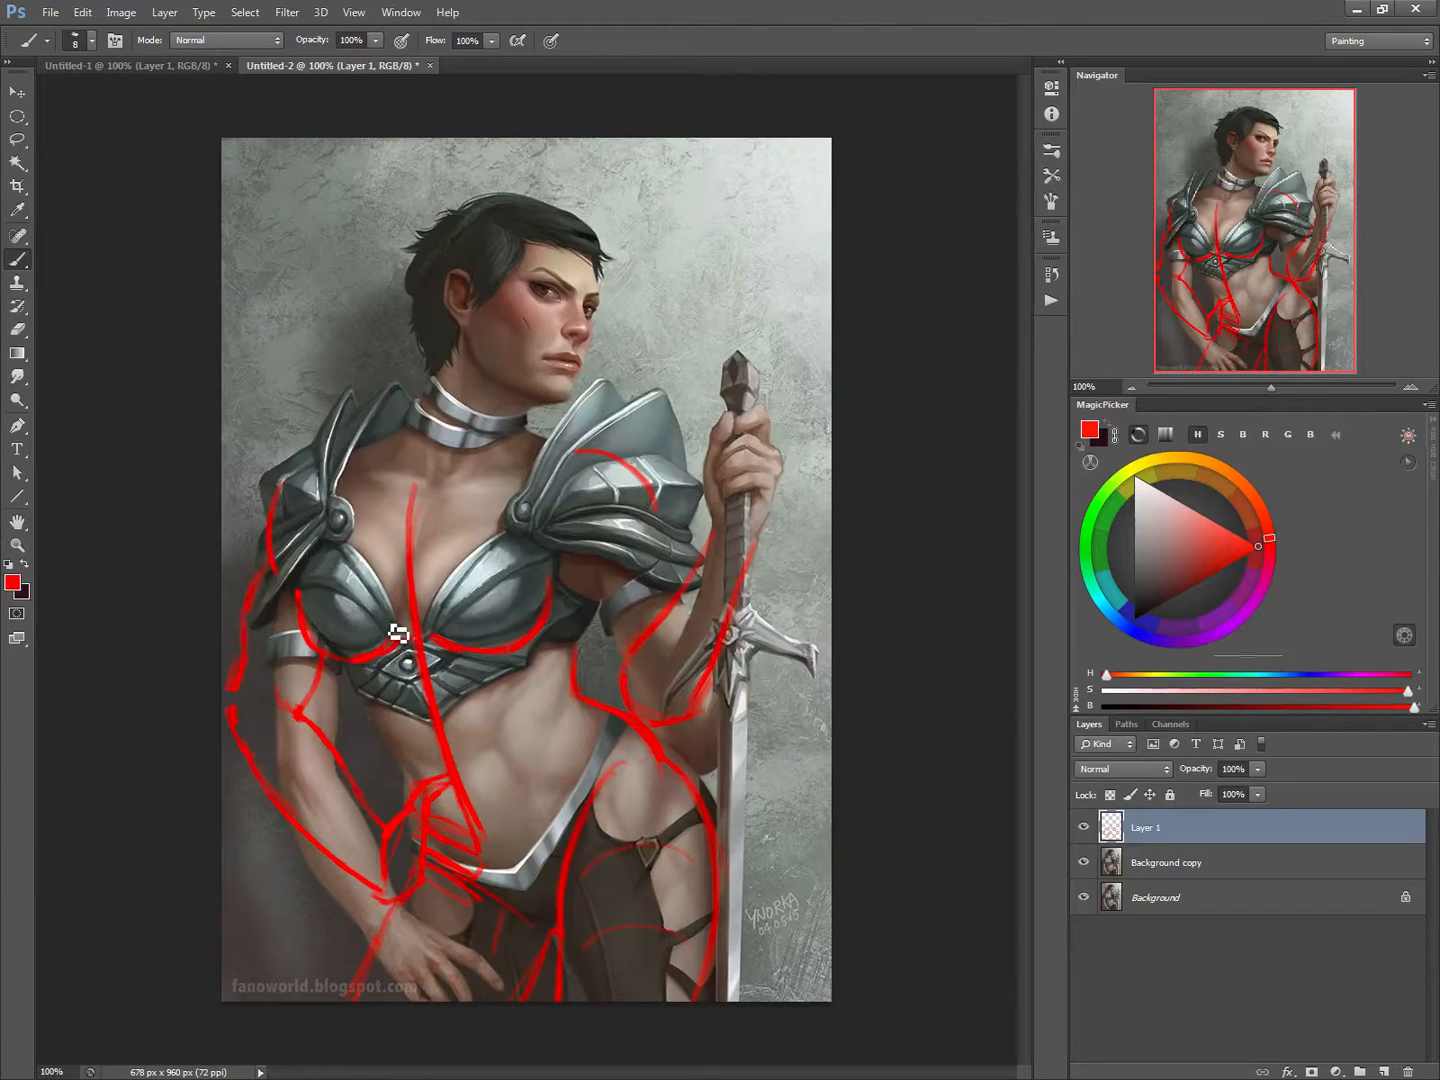
Step: Draw red lines along the upper edges of both breast cups and compare the painting with the sketch hidden and shown
{"action": "mouse_move", "coordinate": [401, 632]}
{"action": "left_mouse_down"}
{"action": "mouse_move", "coordinate": [334, 581]}
{"action": "mouse_move", "coordinate": [352, 586]}
{"action": "mouse_move", "coordinate": [405, 635]}
{"action": "mouse_move", "coordinate": [328, 581]}
{"action": "mouse_move", "coordinate": [410, 644]}
{"action": "mouse_move", "coordinate": [352, 587]}
{"action": "mouse_move", "coordinate": [319, 576]}
{"action": "left_mouse_up"}
{"action": "left_click_drag", "start_coordinate": [433, 555], "coordinate": [442, 642]}
{"action": "left_click_drag", "start_coordinate": [354, 573], "coordinate": [398, 617]}
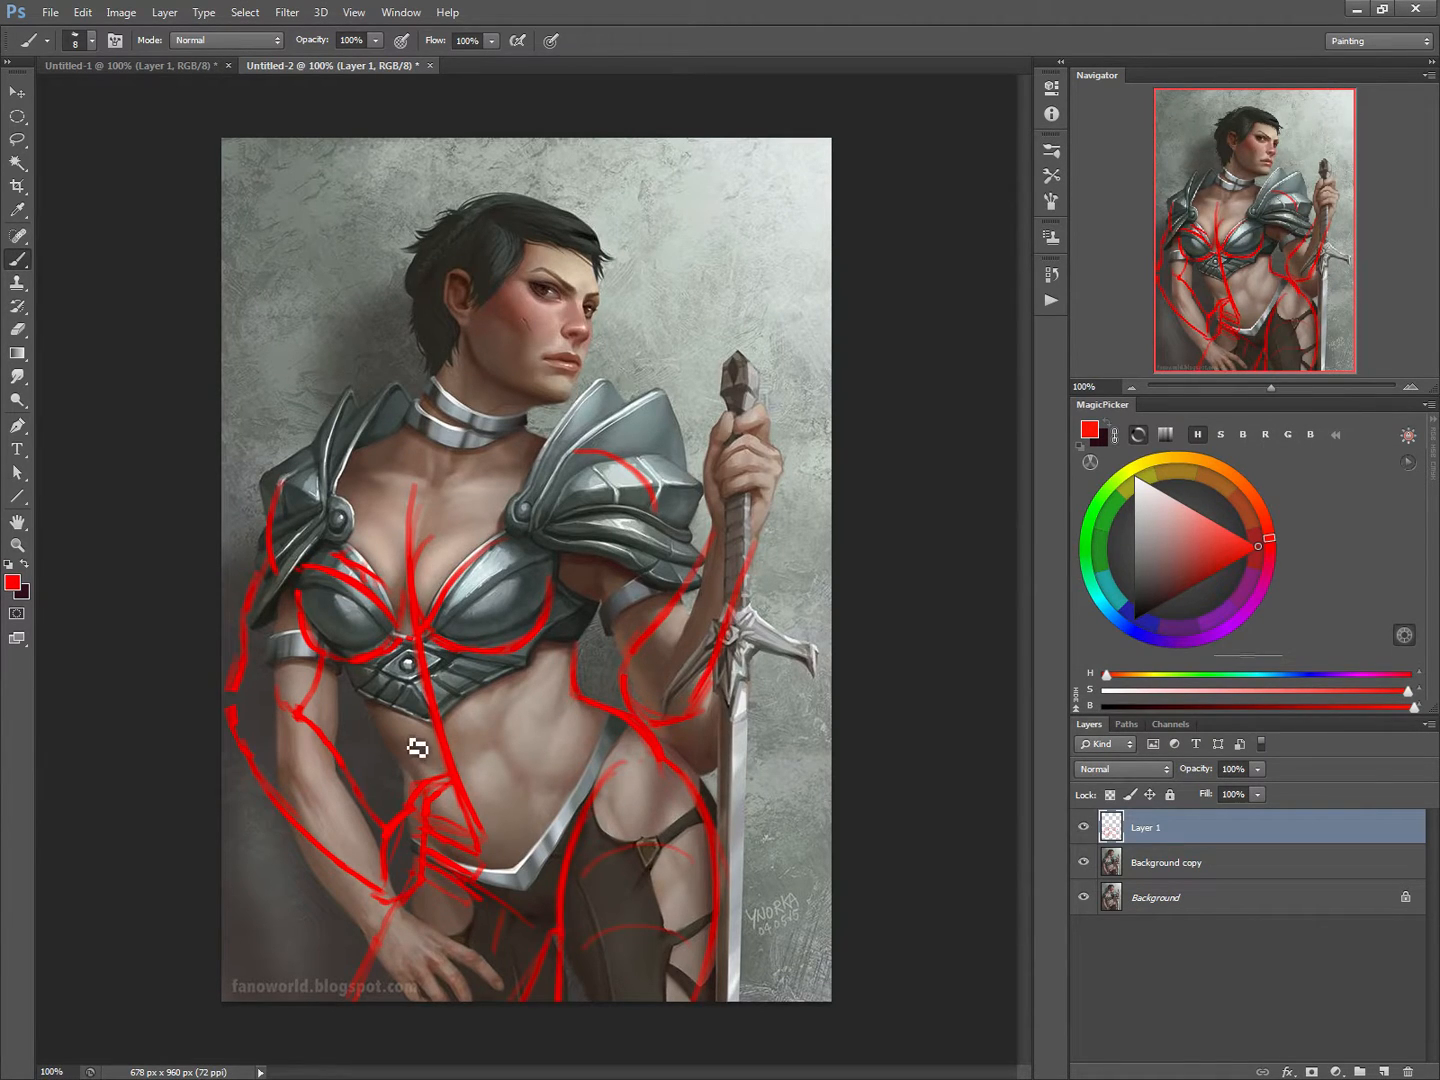
{"action": "left_click", "coordinate": [1084, 829]}
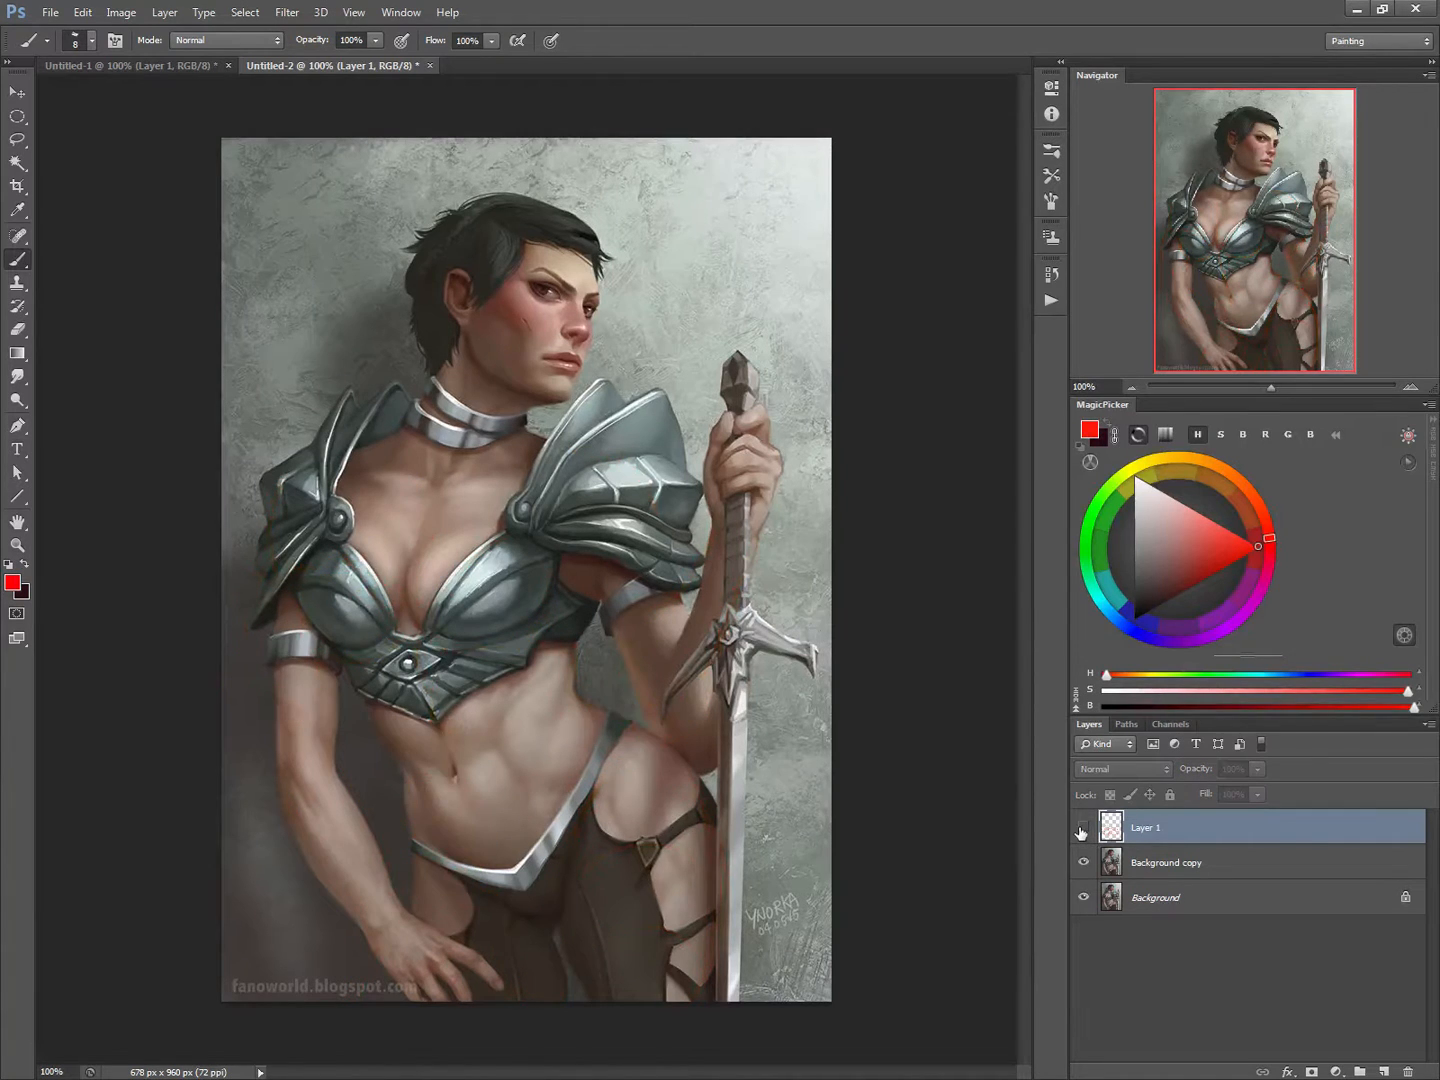
{"action": "left_click", "coordinate": [1085, 832]}
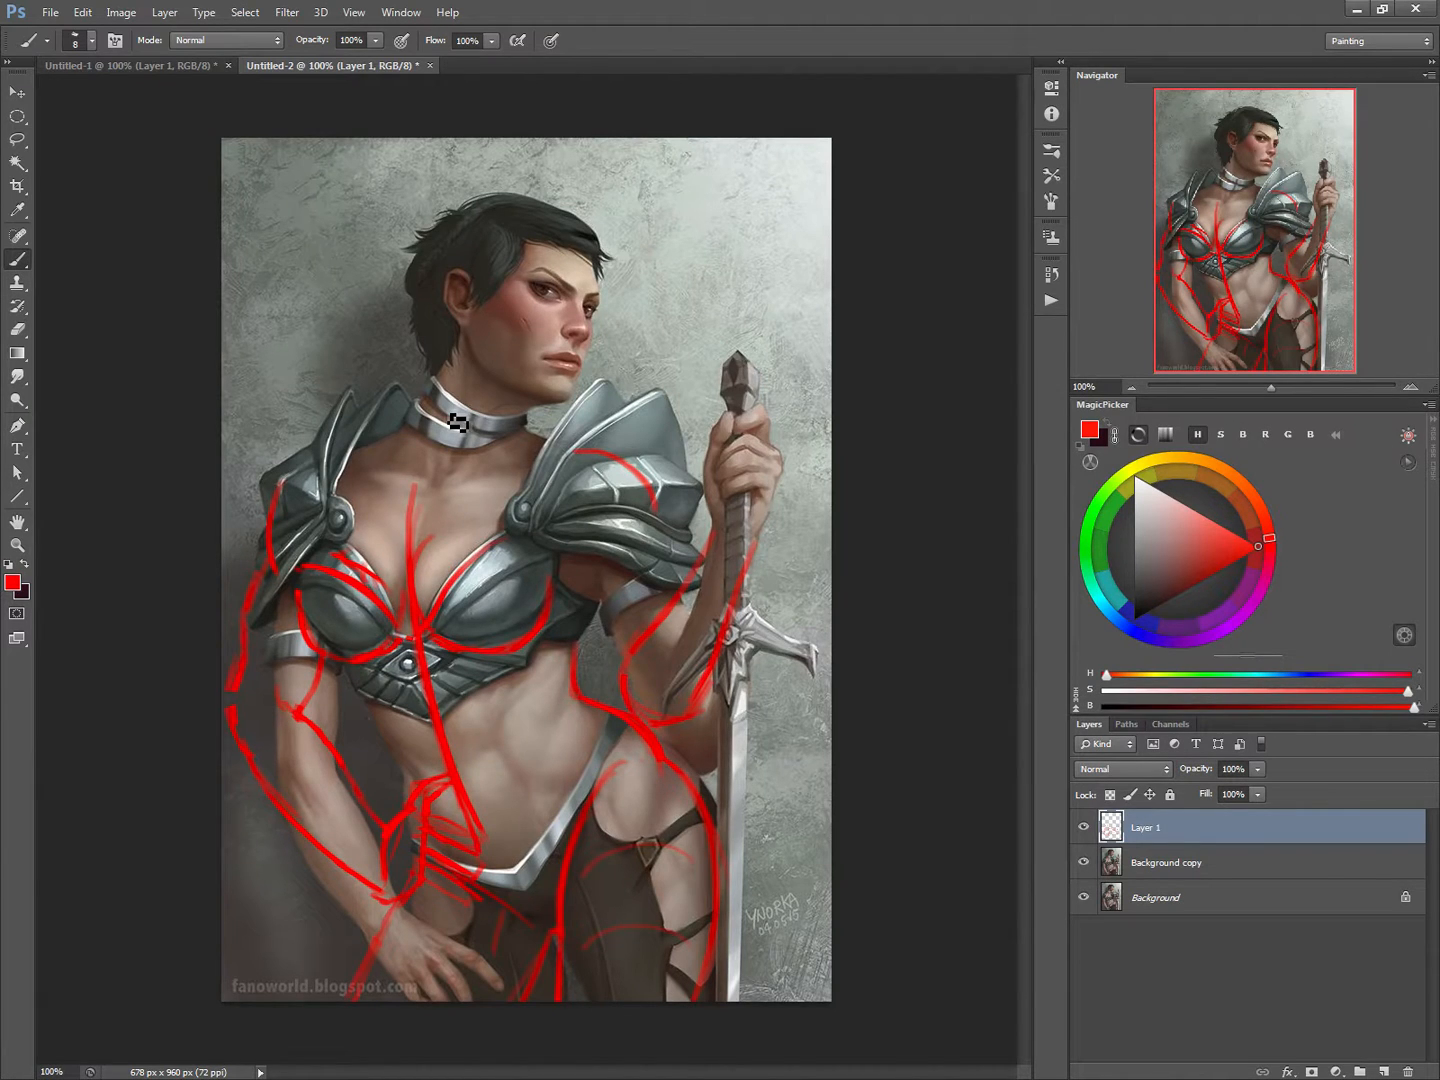
Step: Draw red strokes for the shoulder slopes on both sides and the back of the neck
{"action": "mouse_move", "coordinate": [347, 461]}
{"action": "left_mouse_down"}
{"action": "mouse_move", "coordinate": [379, 422]}
{"action": "mouse_move", "coordinate": [352, 471]}
{"action": "mouse_move", "coordinate": [418, 436]}
{"action": "mouse_move", "coordinate": [352, 474]}
{"action": "mouse_move", "coordinate": [413, 422]}
{"action": "left_mouse_up"}
{"action": "left_click_drag", "start_coordinate": [528, 431], "coordinate": [572, 457]}
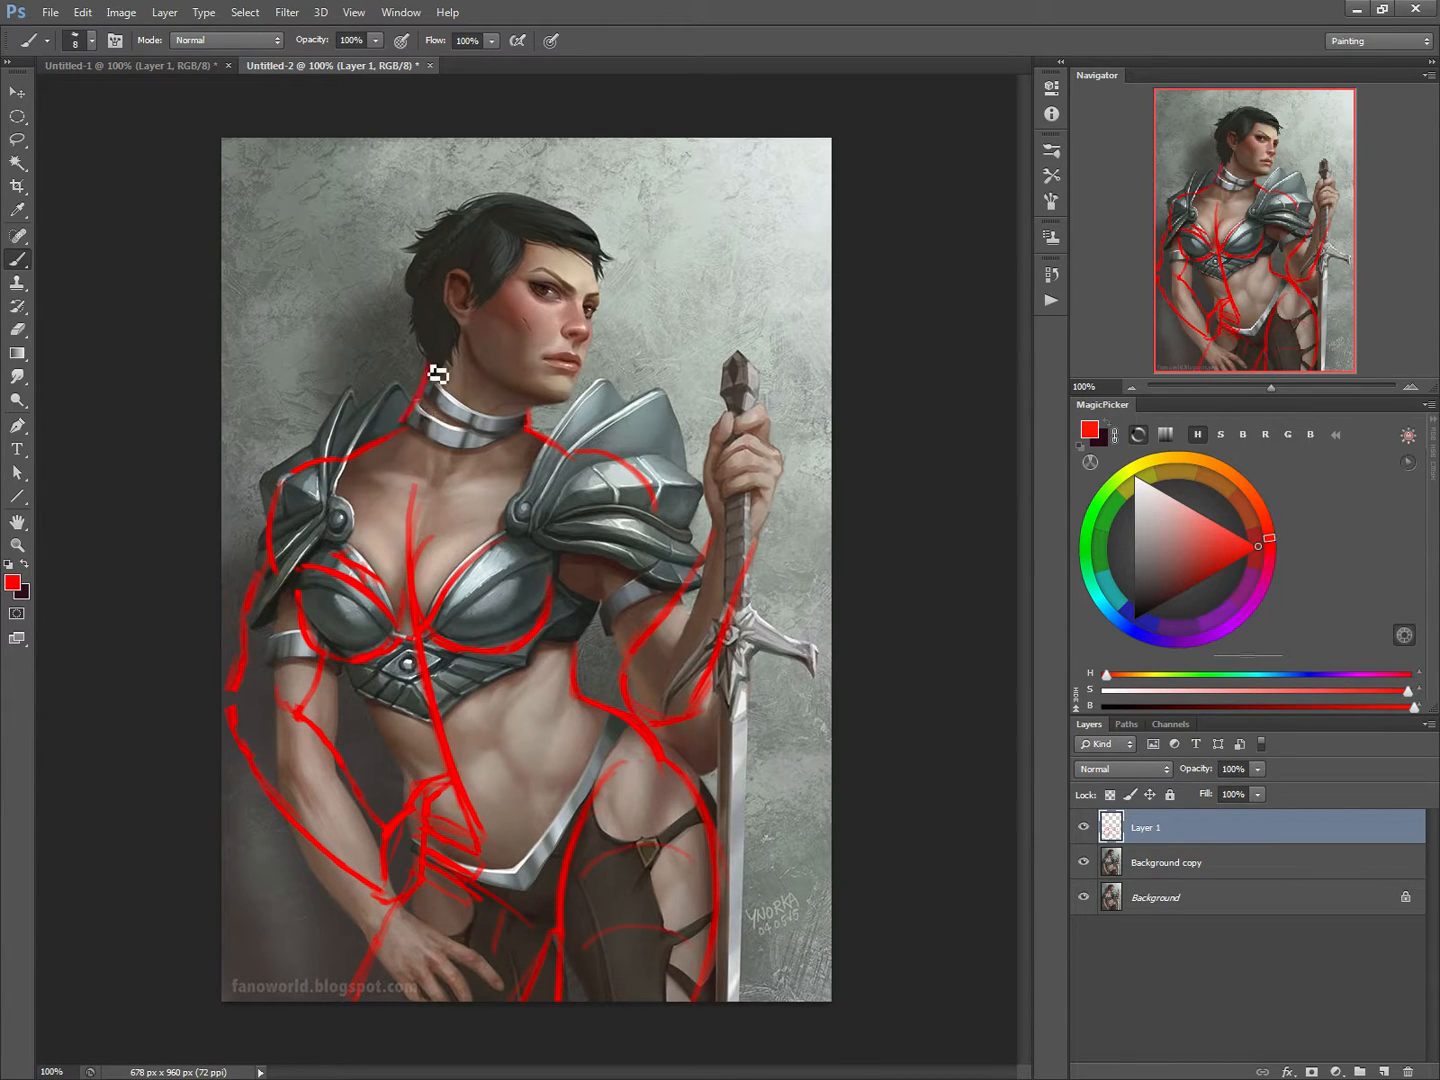
{"action": "left_click_drag", "start_coordinate": [433, 368], "coordinate": [416, 424]}
Step: Hide the red sketch layer and mark the light direction on a new layer with a red arrow in the painting's upper-right corner
{"action": "left_click", "coordinate": [1083, 826]}
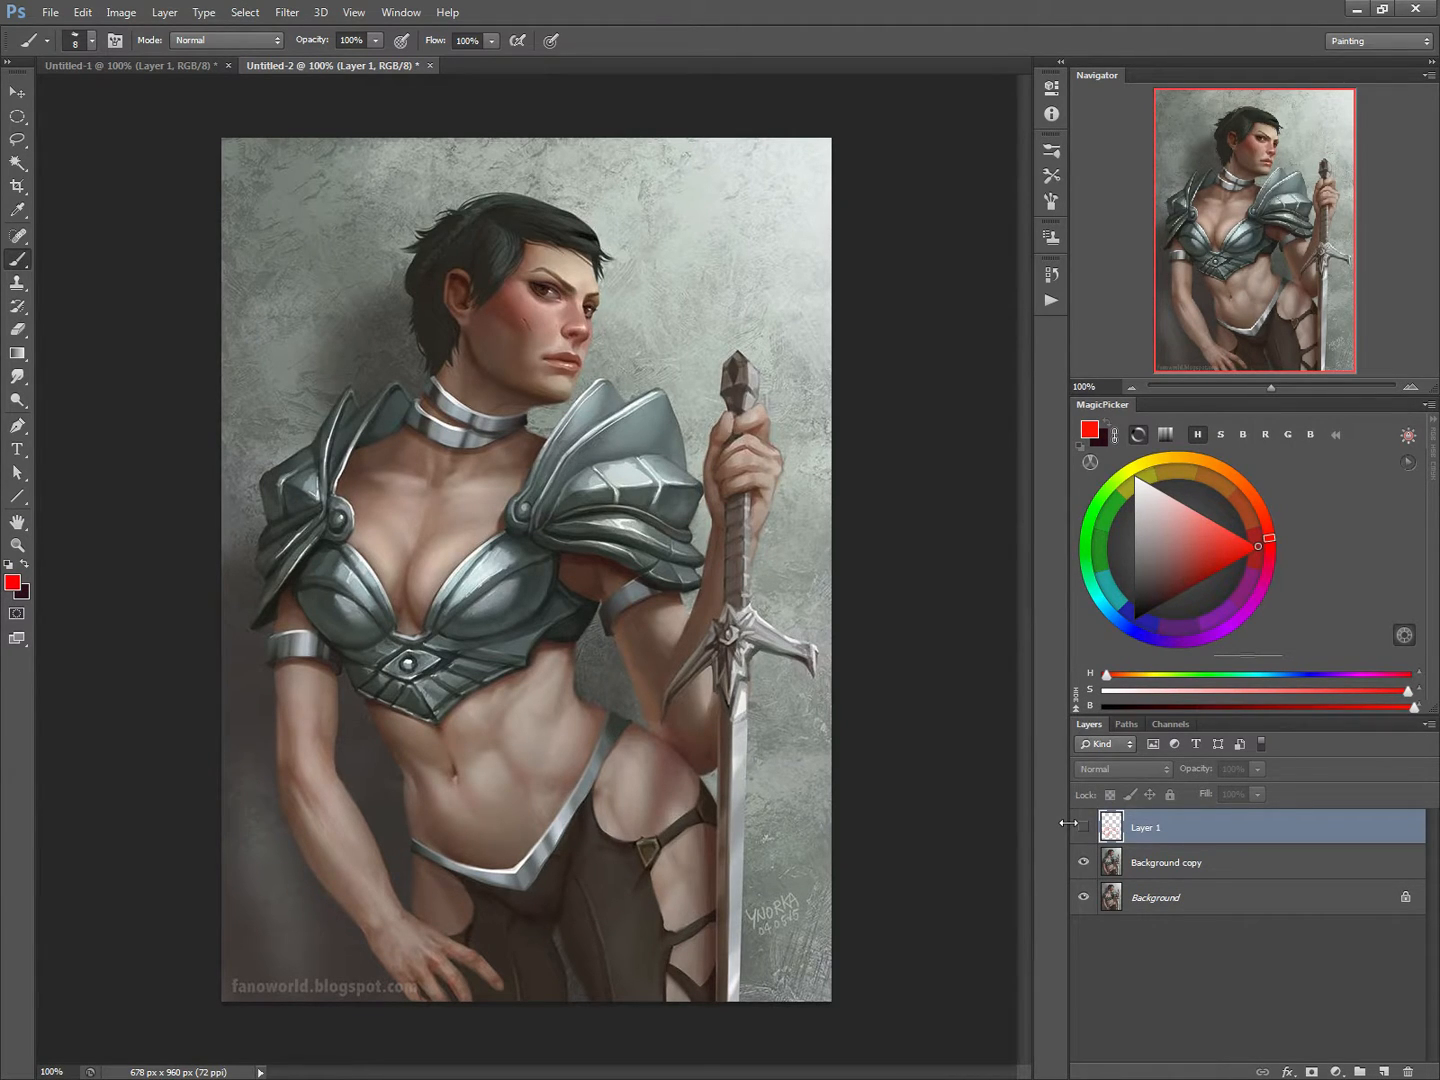
{"action": "key", "text": "ctrl+shift+n"}
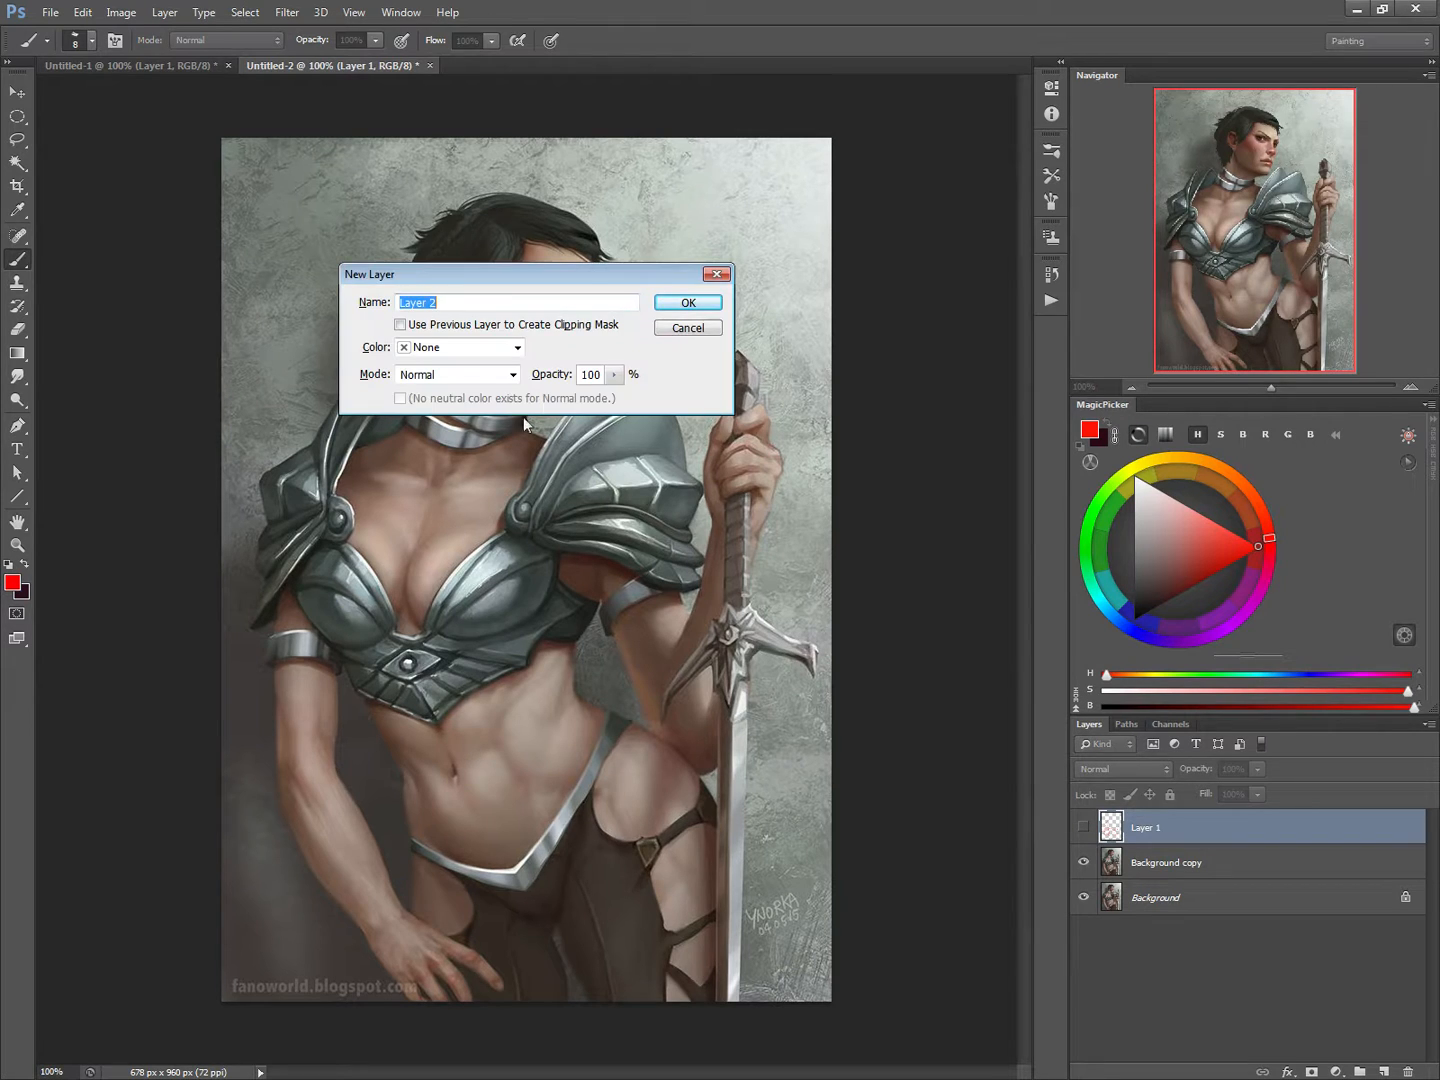
{"action": "left_click", "coordinate": [686, 302]}
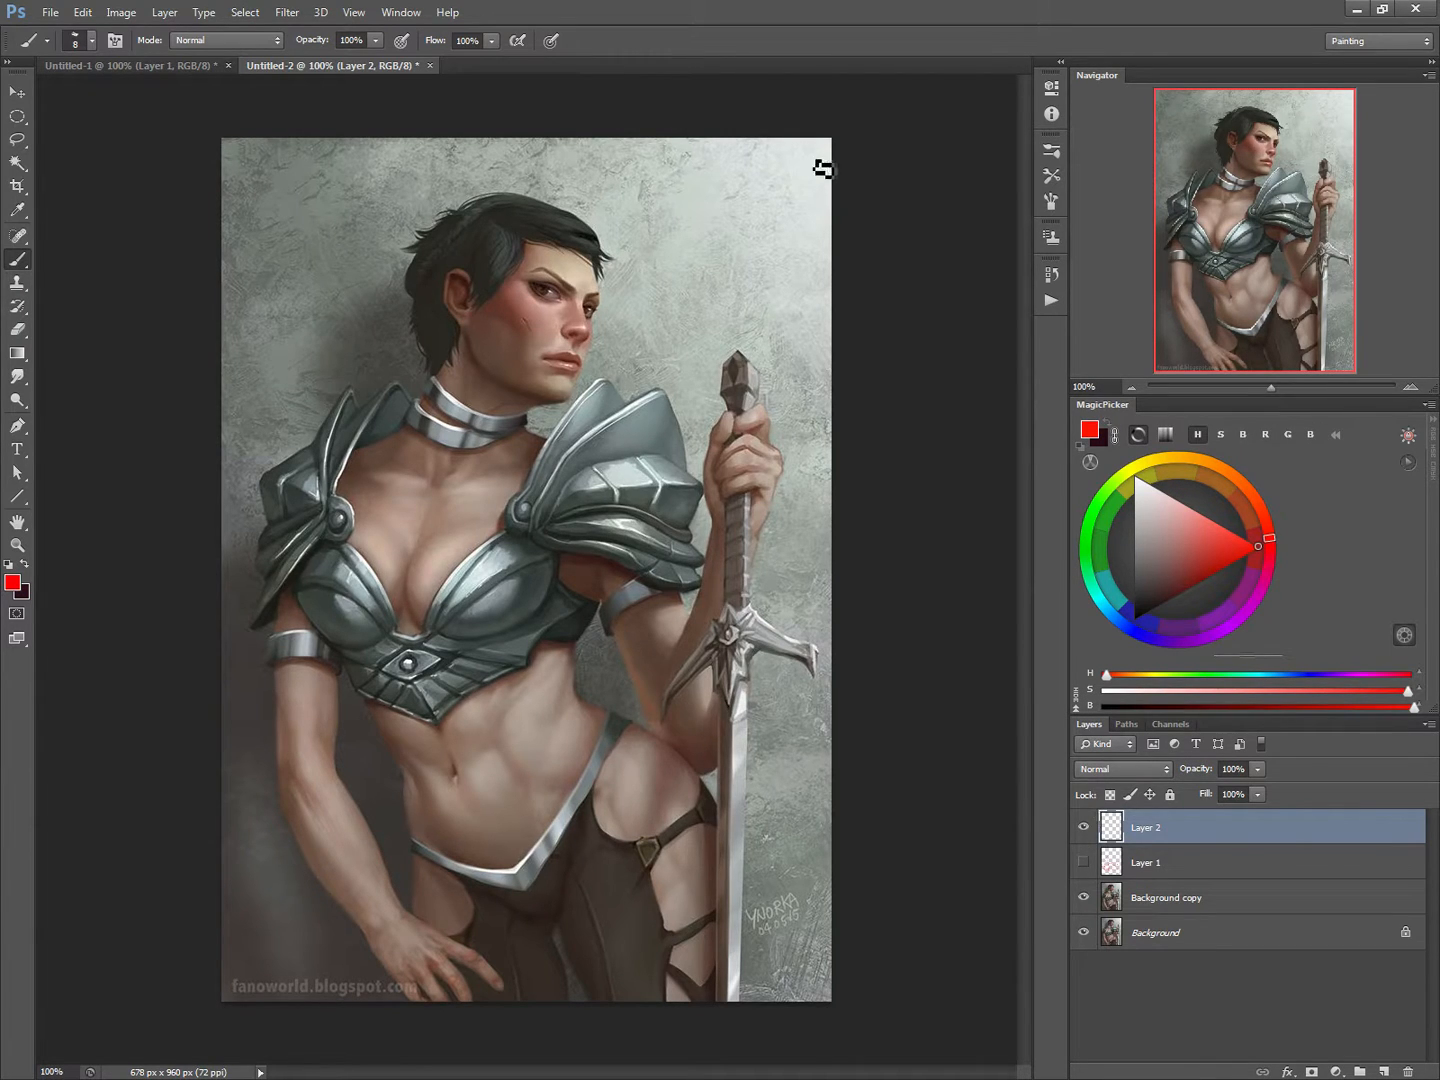
{"action": "left_click_drag", "start_coordinate": [816, 154], "coordinate": [787, 183]}
Step: Paint pale blue-grey highlights and darker shading on the breast cup nearer the sword with a 25 px brush
{"action": "left_click", "coordinate": [1137, 477]}
{"action": "left_click", "coordinate": [474, 578], "text": "alt"}
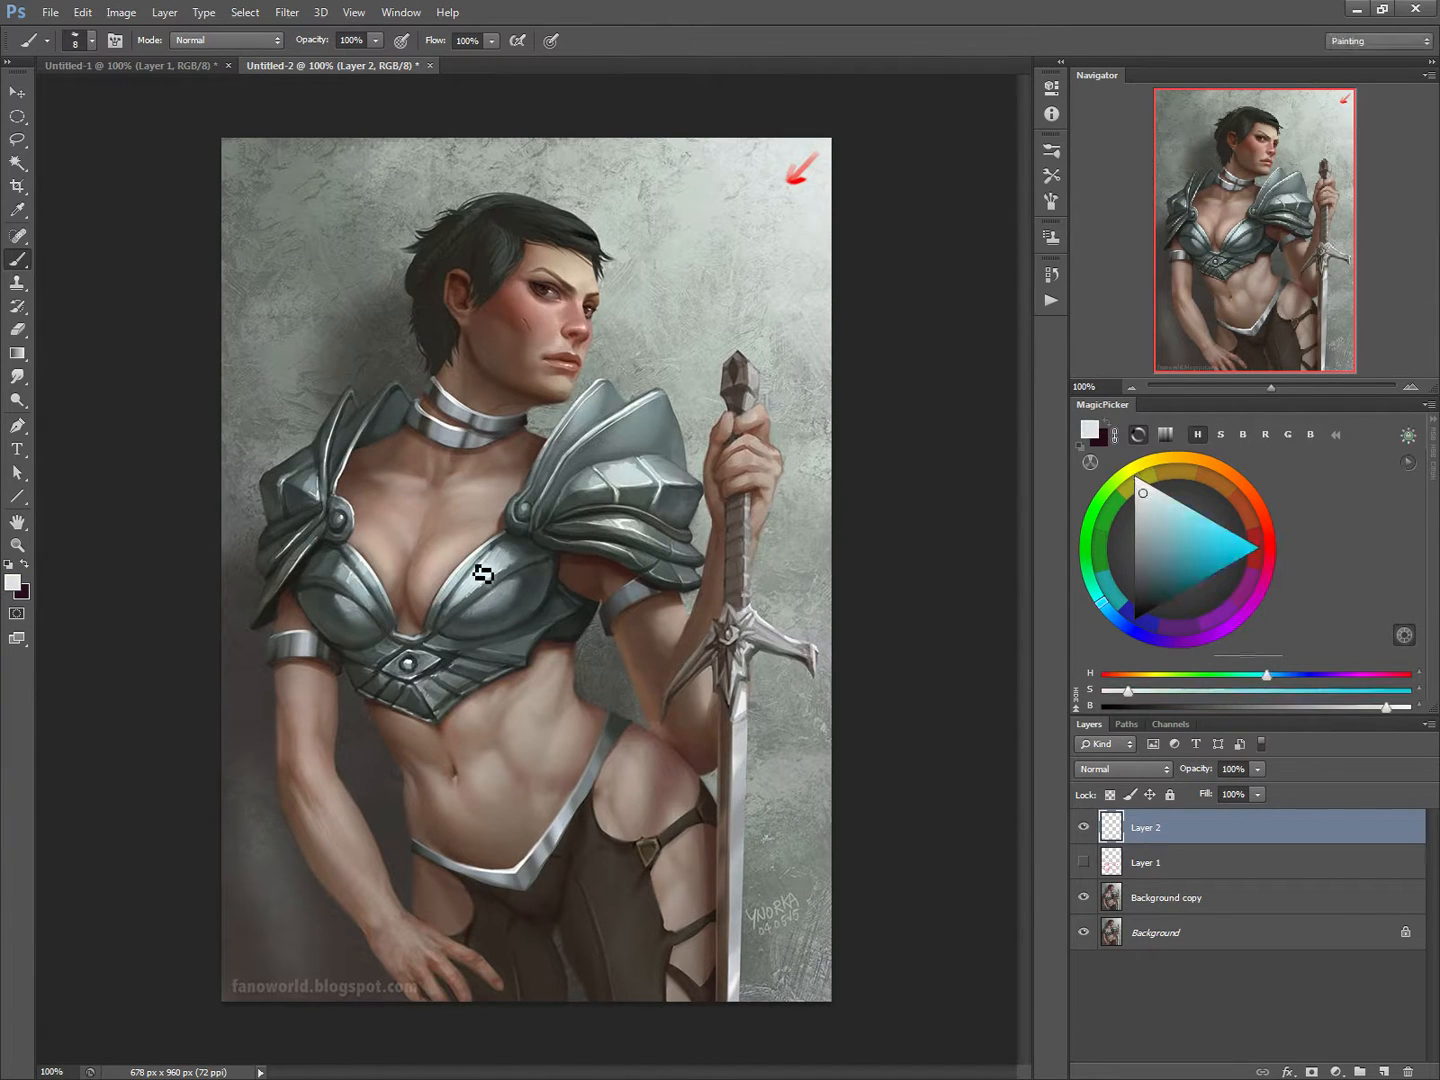
{"action": "key", "text": "bracketright"}
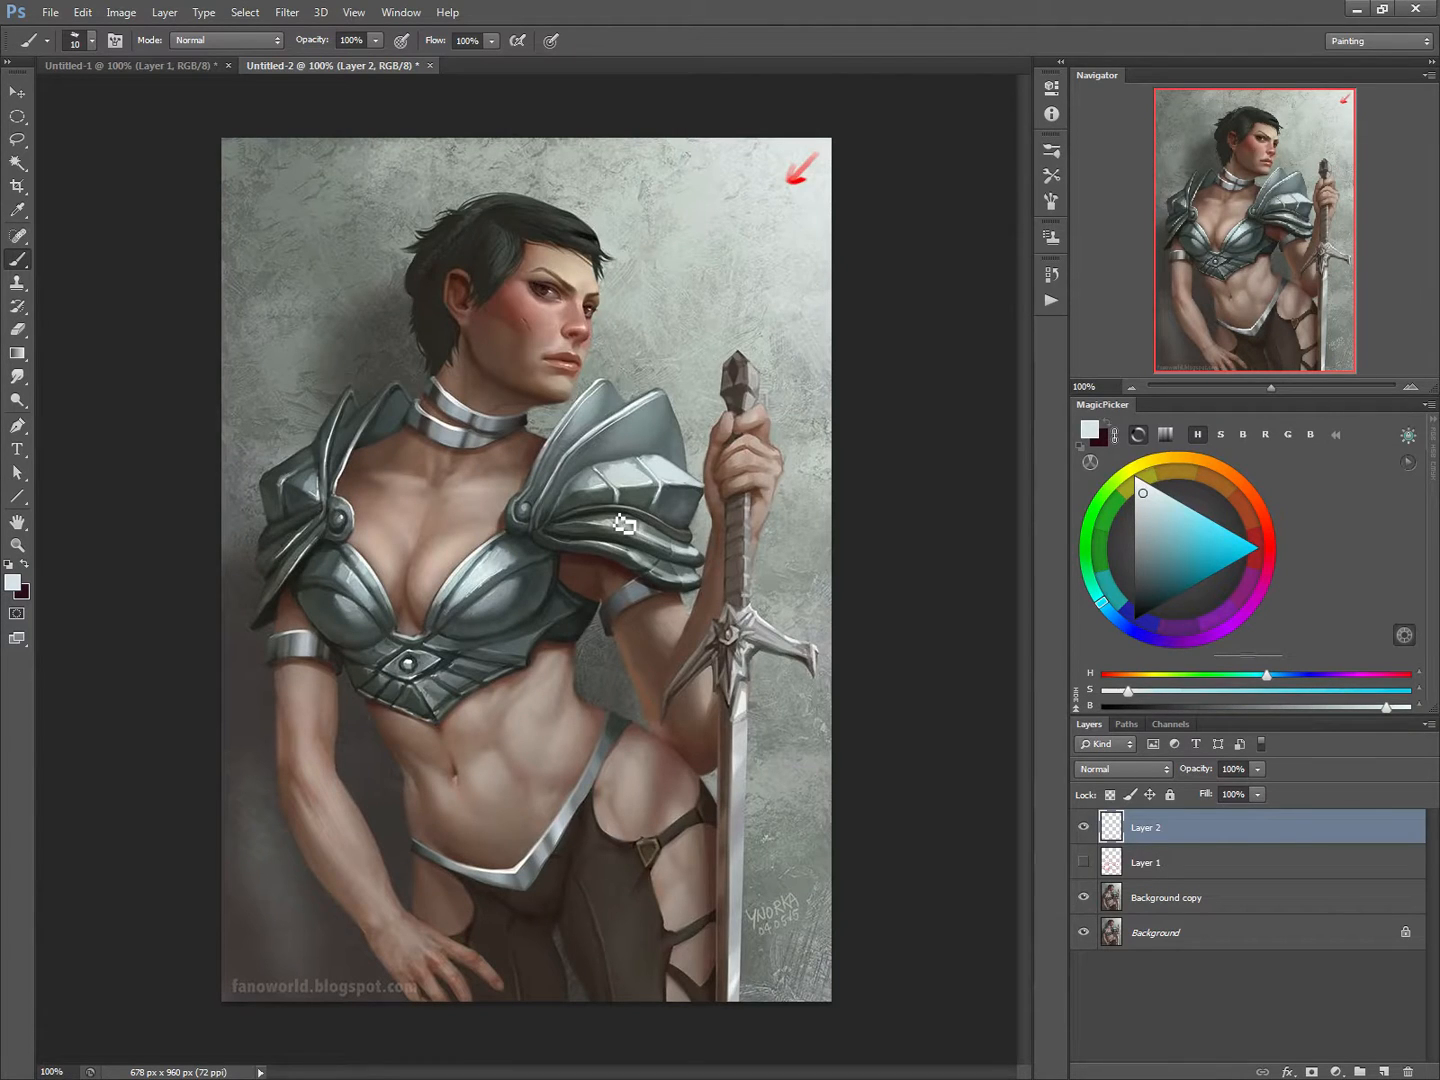
{"action": "key", "text": "bracketright"}
{"action": "key", "text": "bracketright"}
{"action": "key", "text": "bracketright"}
{"action": "mouse_move", "coordinate": [514, 559]}
{"action": "left_mouse_down"}
{"action": "mouse_move", "coordinate": [498, 552]}
{"action": "mouse_move", "coordinate": [533, 570]}
{"action": "mouse_move", "coordinate": [525, 608]}
{"action": "mouse_move", "coordinate": [530, 582]}
{"action": "left_mouse_up"}
{"action": "left_click", "coordinate": [528, 584], "text": "alt"}
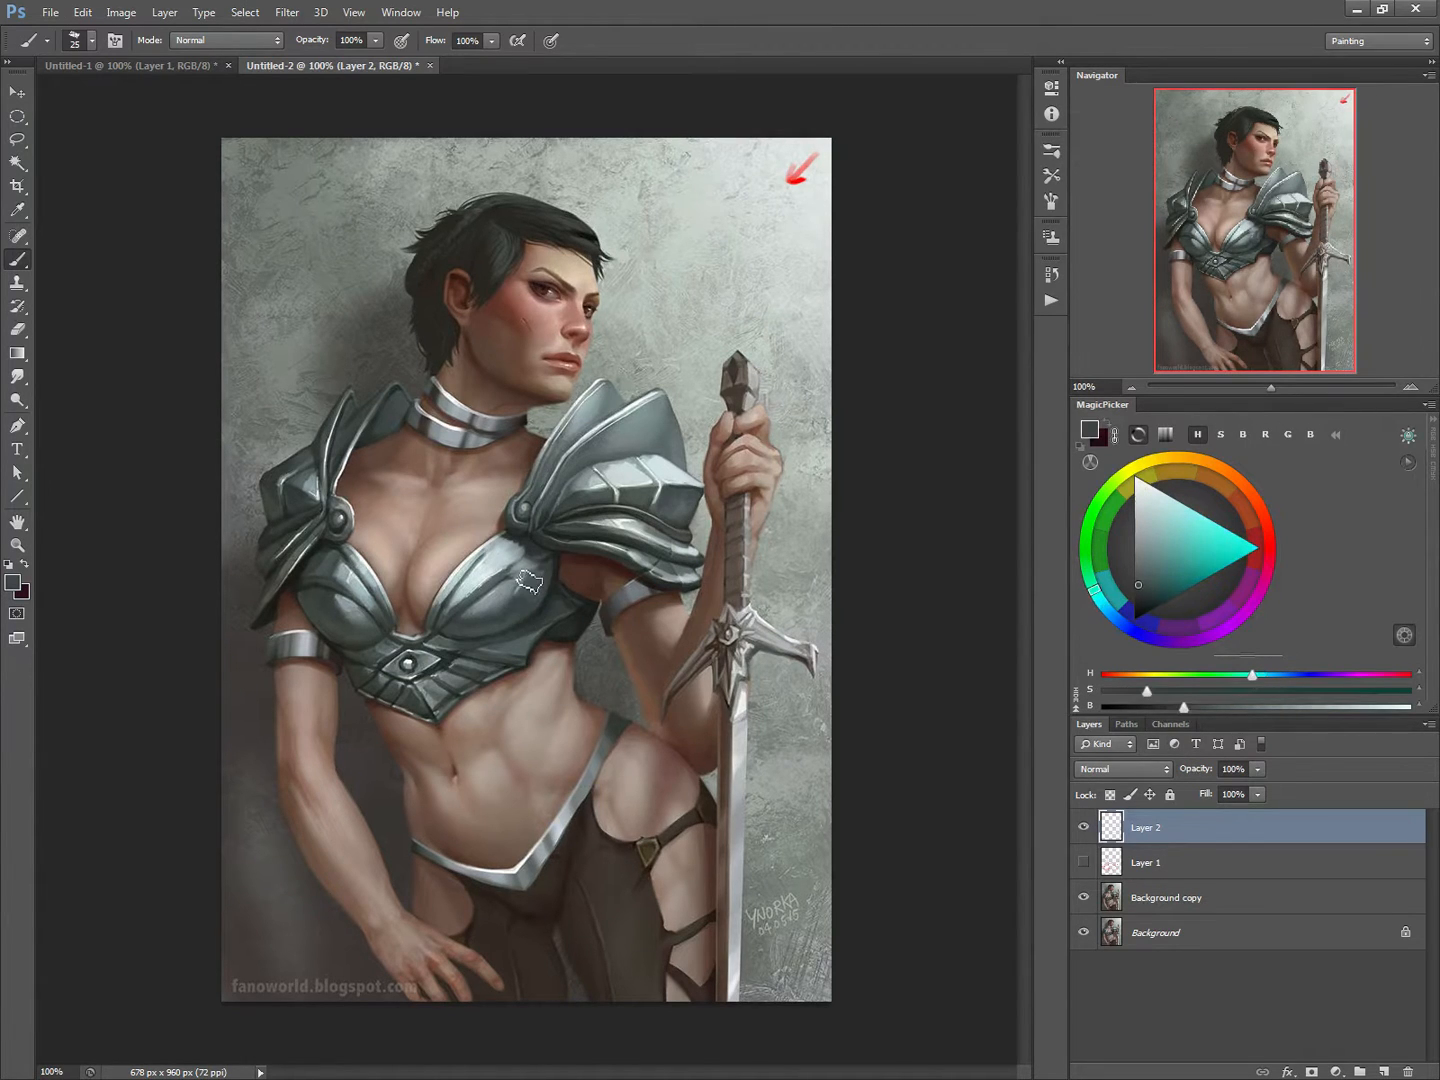
{"action": "left_click", "coordinate": [493, 566], "text": "alt"}
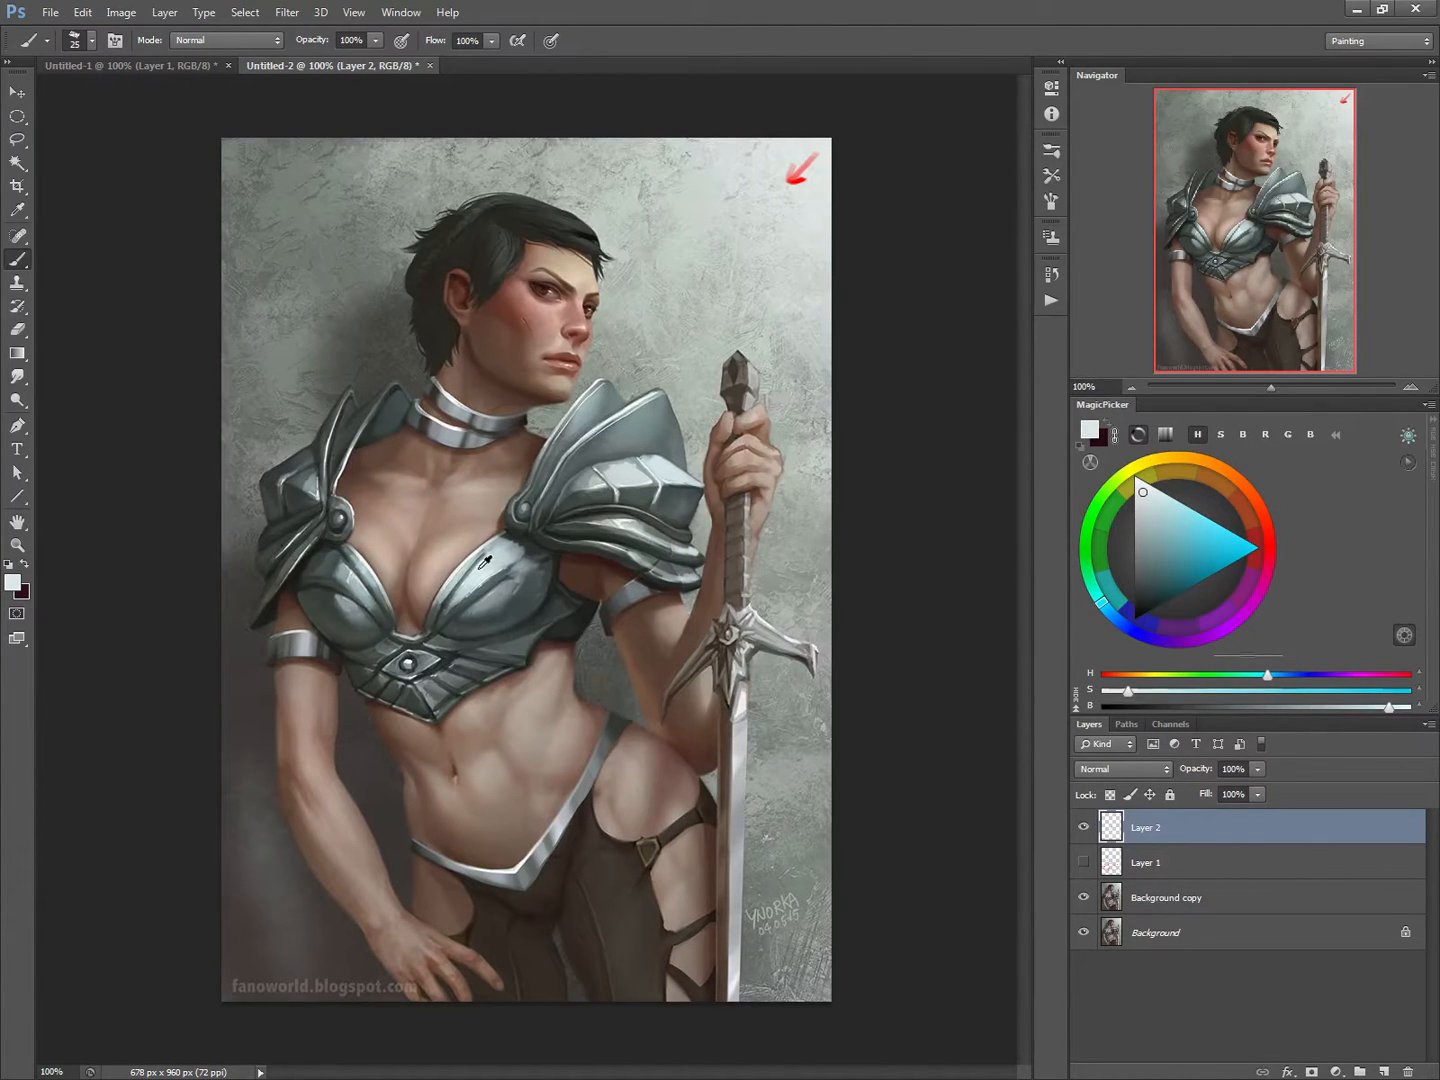
{"action": "left_click", "coordinate": [453, 599], "text": "alt"}
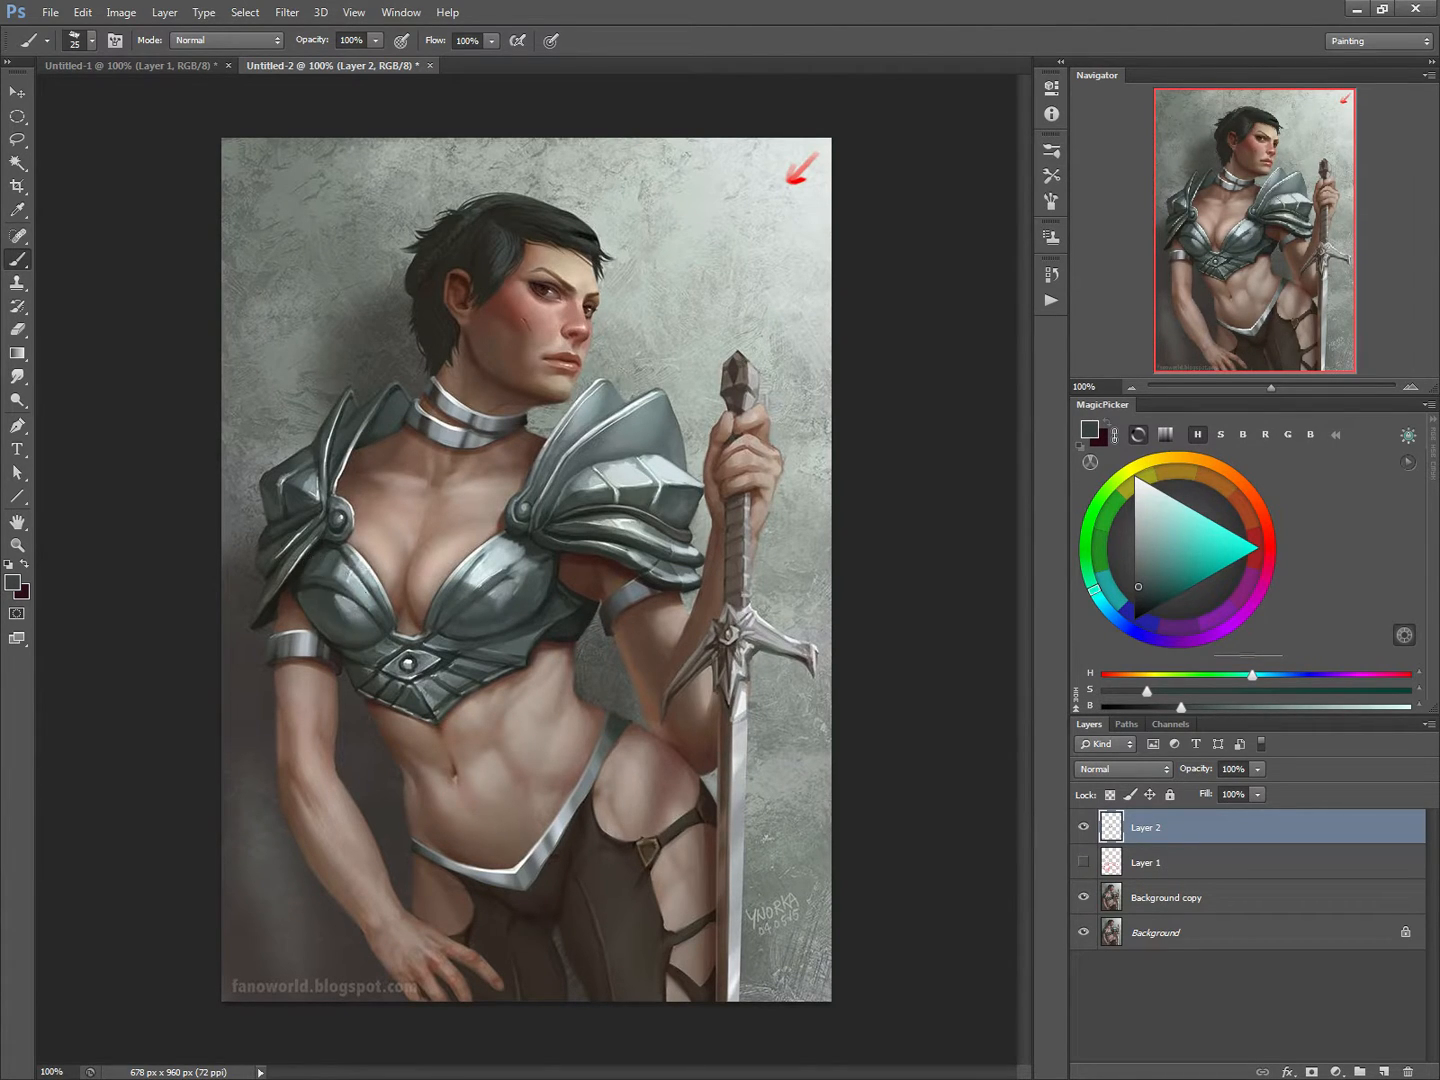
Step: Add brown skin-shadow strokes in the cleavage along the inner cup edges with a 7 px brush
{"action": "left_click", "coordinate": [414, 592], "text": "alt"}
{"action": "key", "text": "bracketleft"}
{"action": "key", "text": "bracketleft"}
{"action": "key", "text": "bracketleft"}
{"action": "key", "text": "bracketleft"}
{"action": "key", "text": "bracketleft"}
{"action": "key", "text": "bracketleft"}
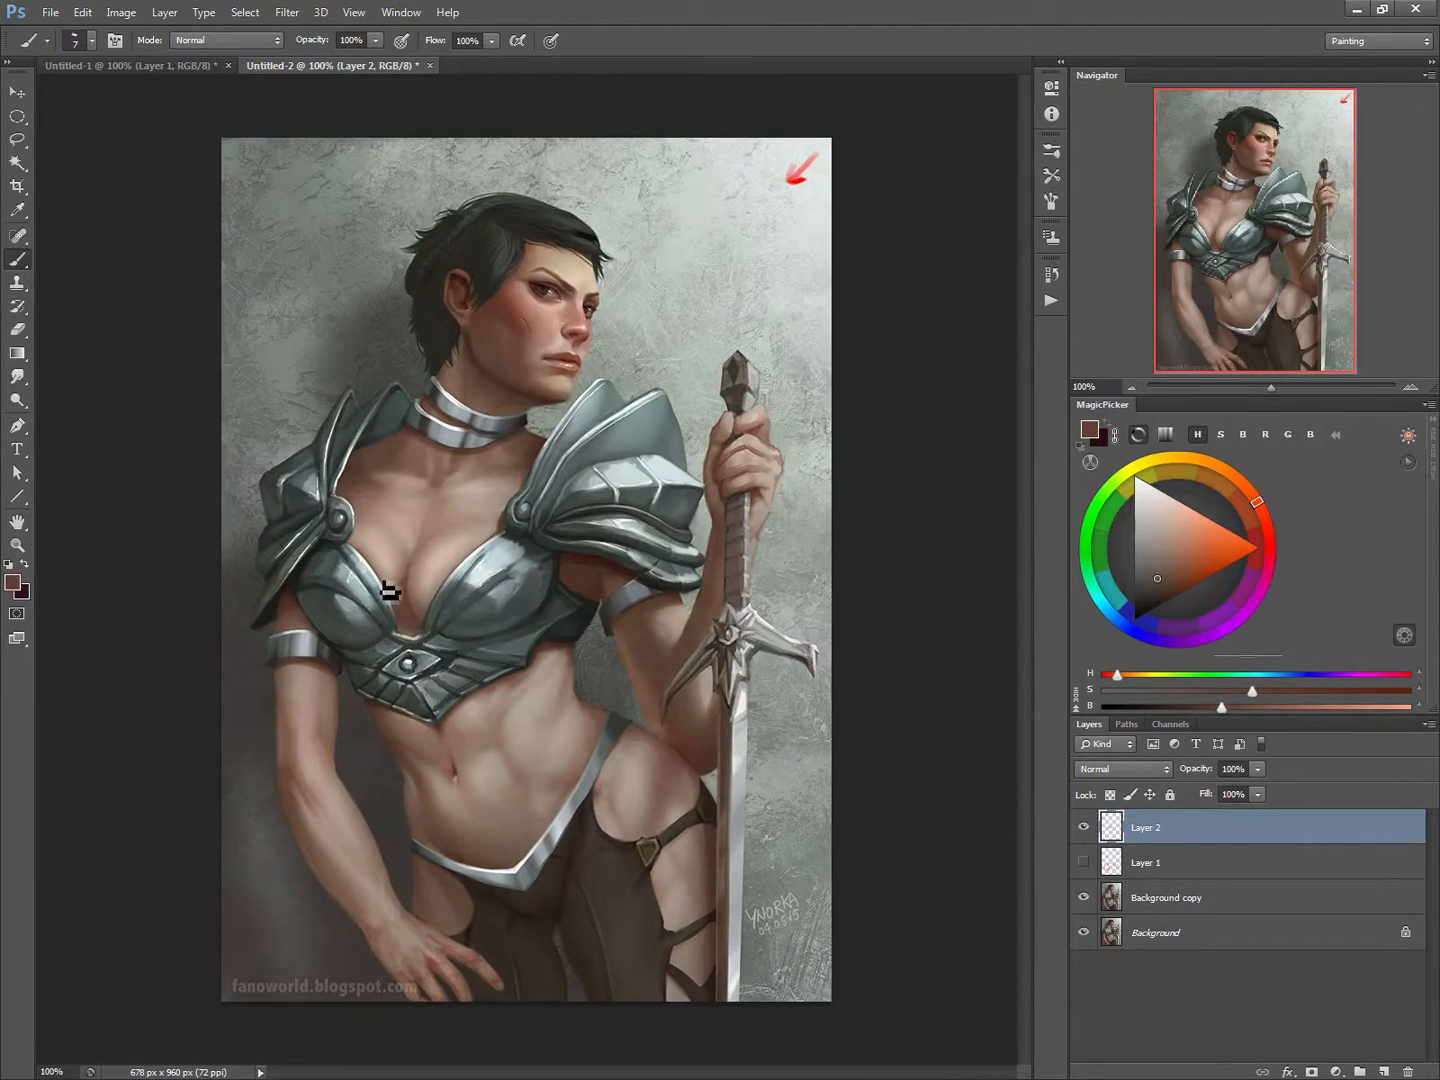
Step: Subdue the central gem and armour band below the cups with dark grey tones sampled from the armour, using 30 and 15 px brushes
{"action": "left_click", "coordinate": [452, 644], "text": "alt"}
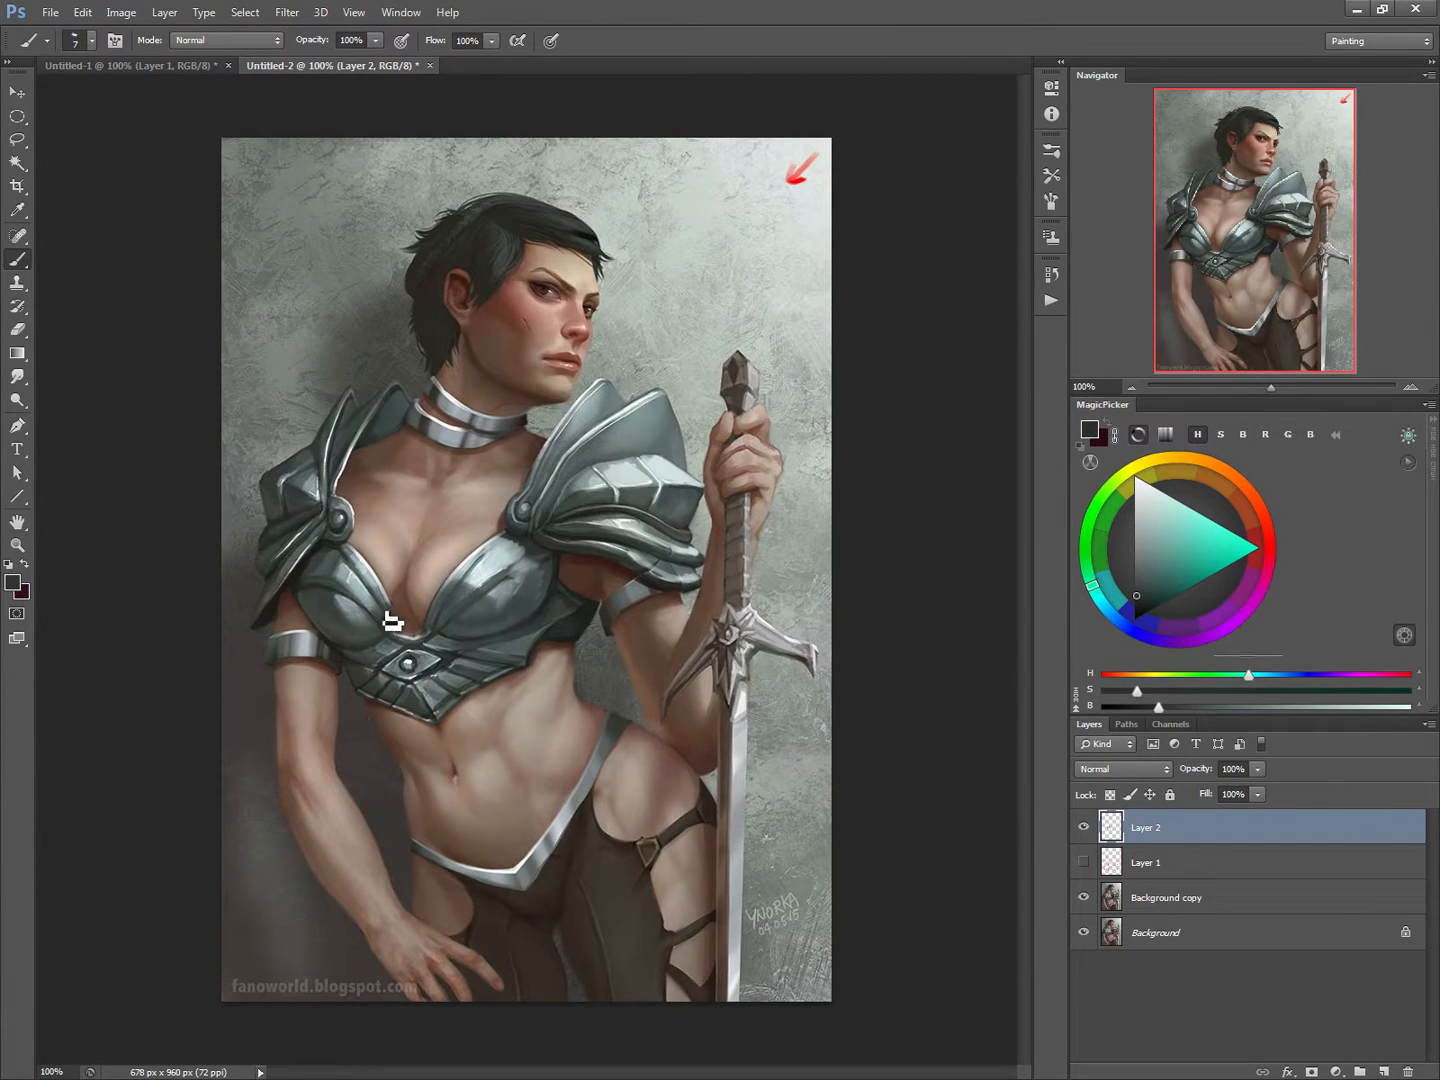
{"action": "key", "text": "bracketright"}
{"action": "key", "text": "bracketright"}
{"action": "key", "text": "bracketright"}
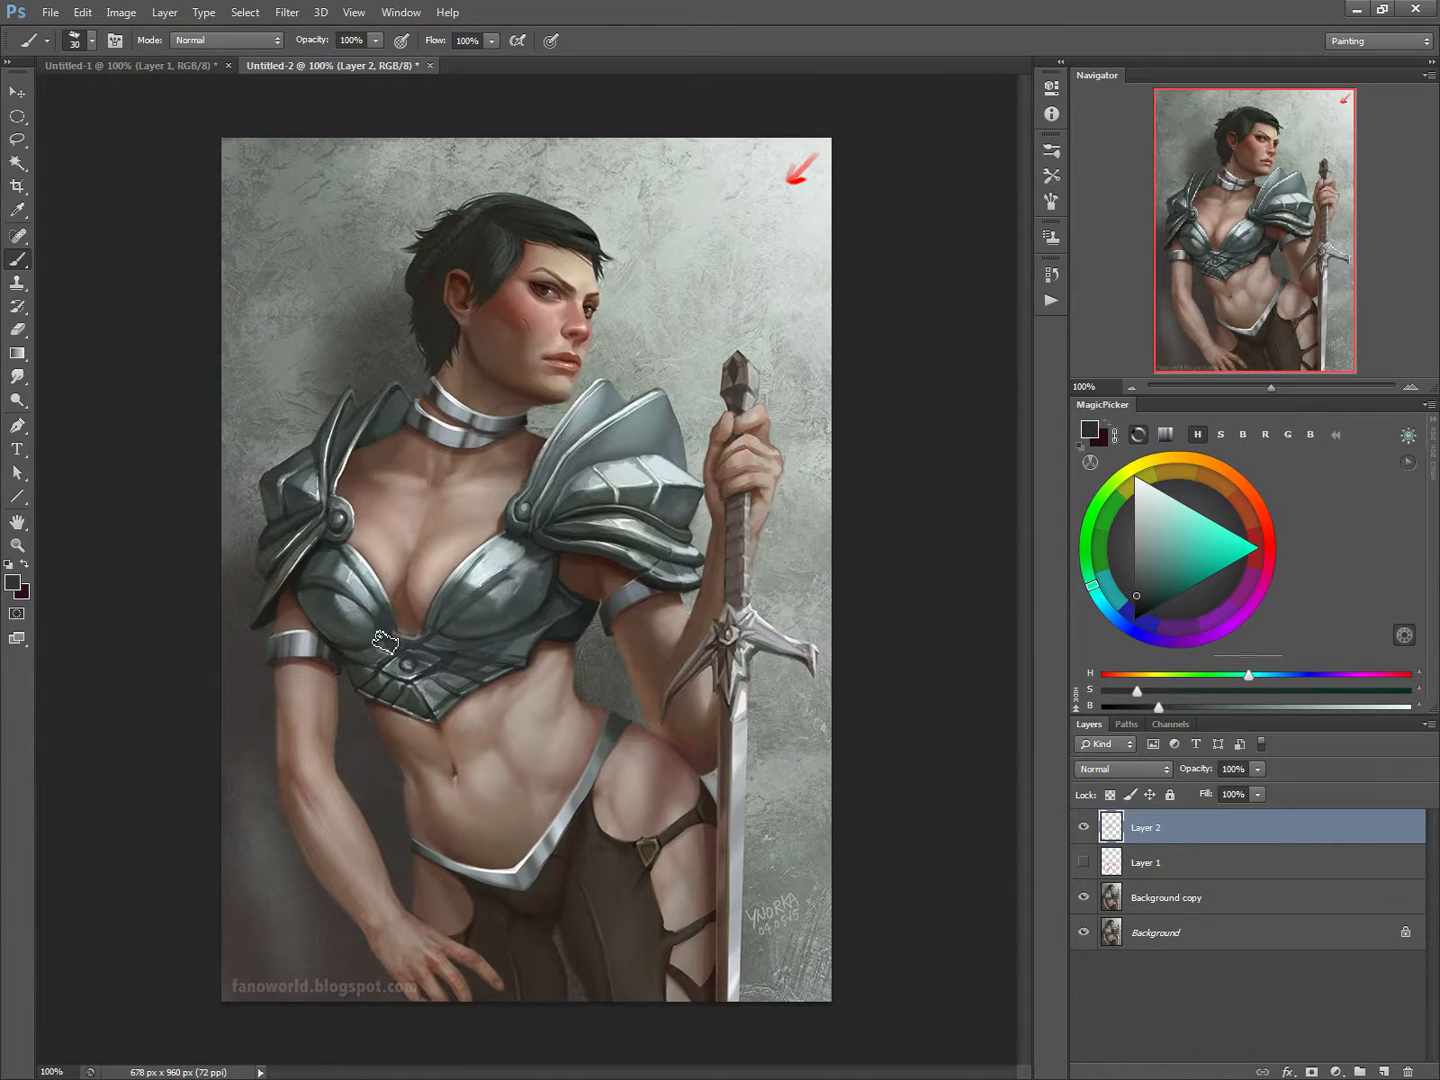
{"action": "left_click", "coordinate": [491, 585], "text": "alt"}
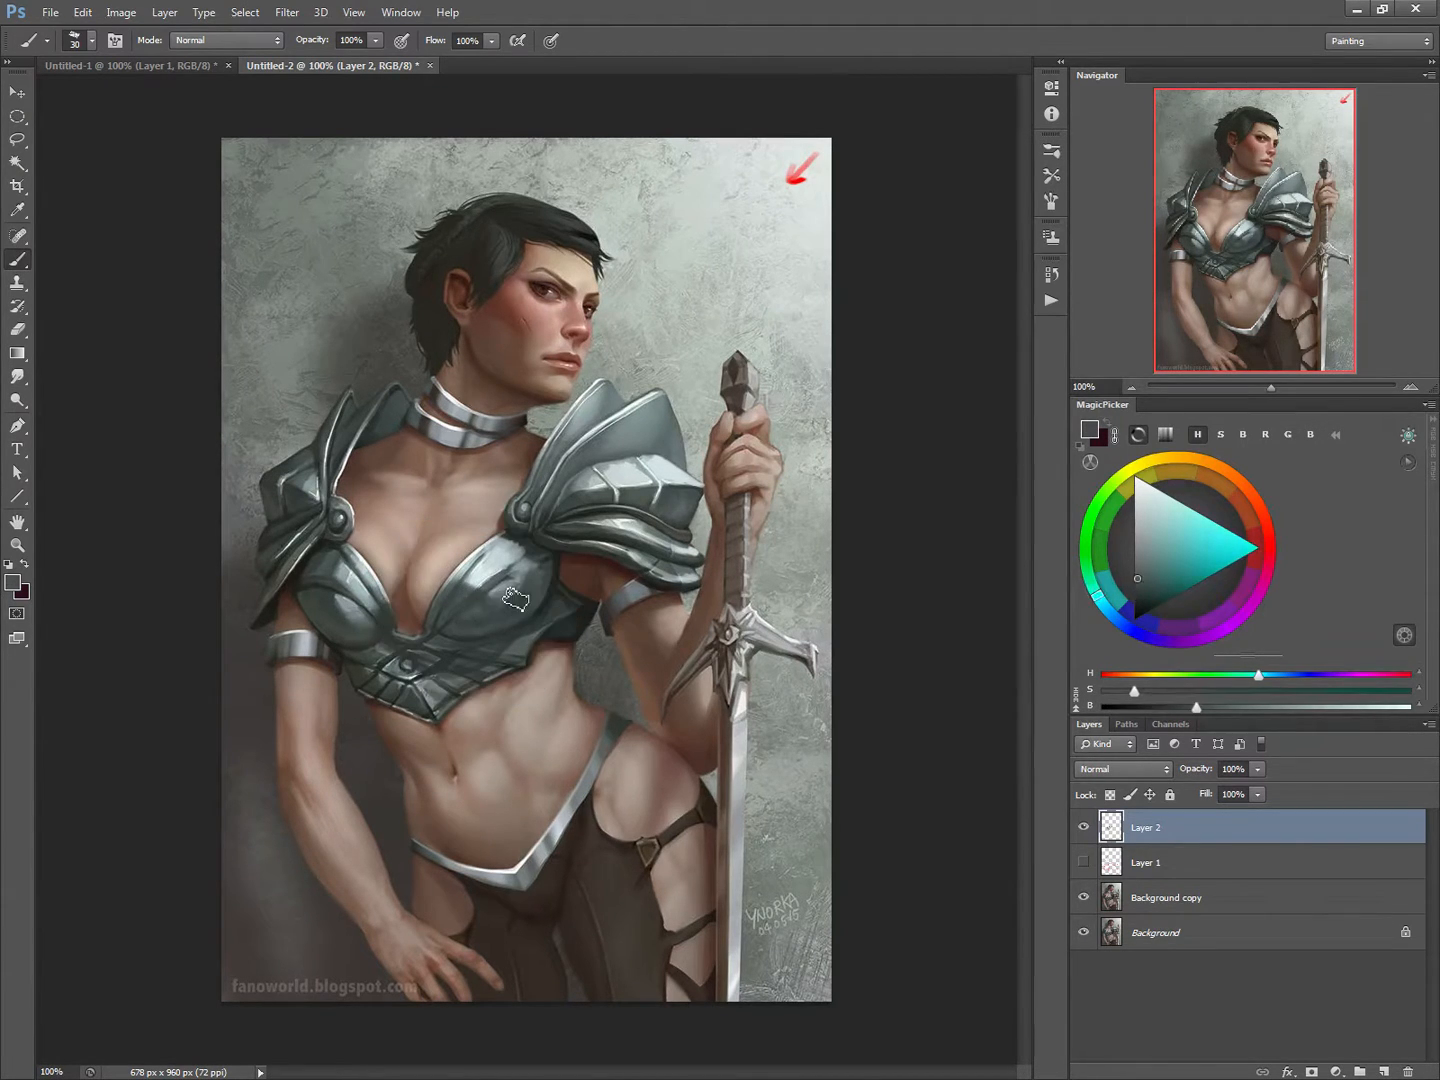
{"action": "left_click", "coordinate": [447, 637], "text": "alt"}
{"action": "key", "text": "bracketleft"}
{"action": "key", "text": "bracketleft"}
{"action": "key", "text": "bracketleft"}
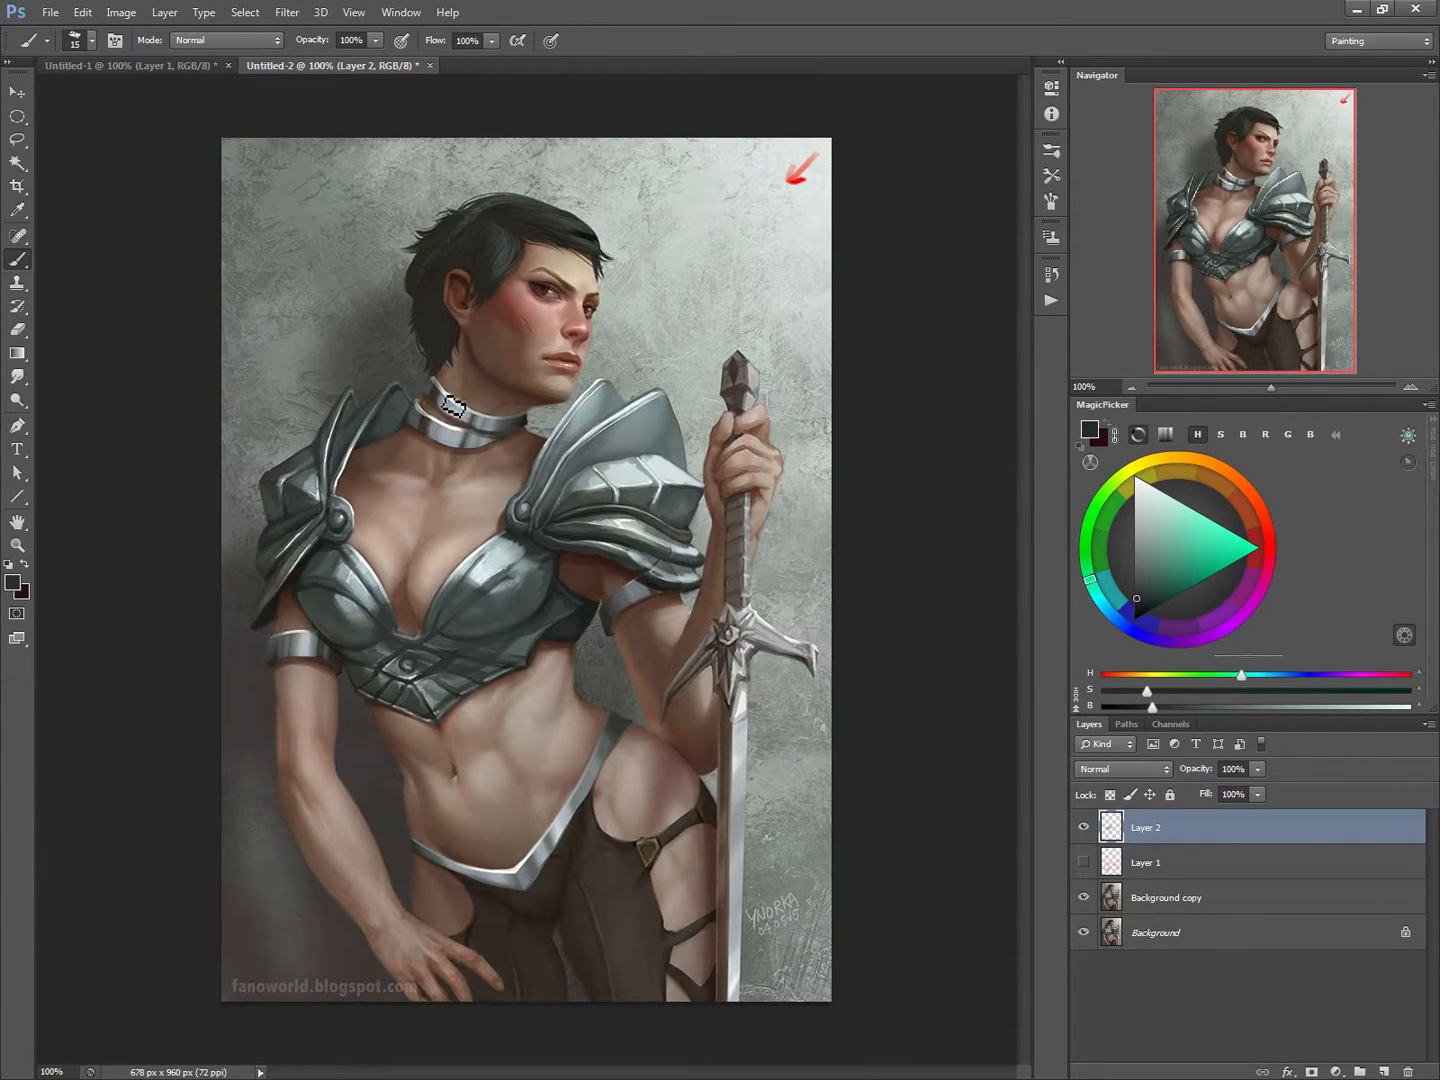
Step: Paint over the upper ring of the metal choker with skin tones sampled from the neck, using brushes up to 40 px
{"action": "left_click", "coordinate": [484, 366], "text": "alt"}
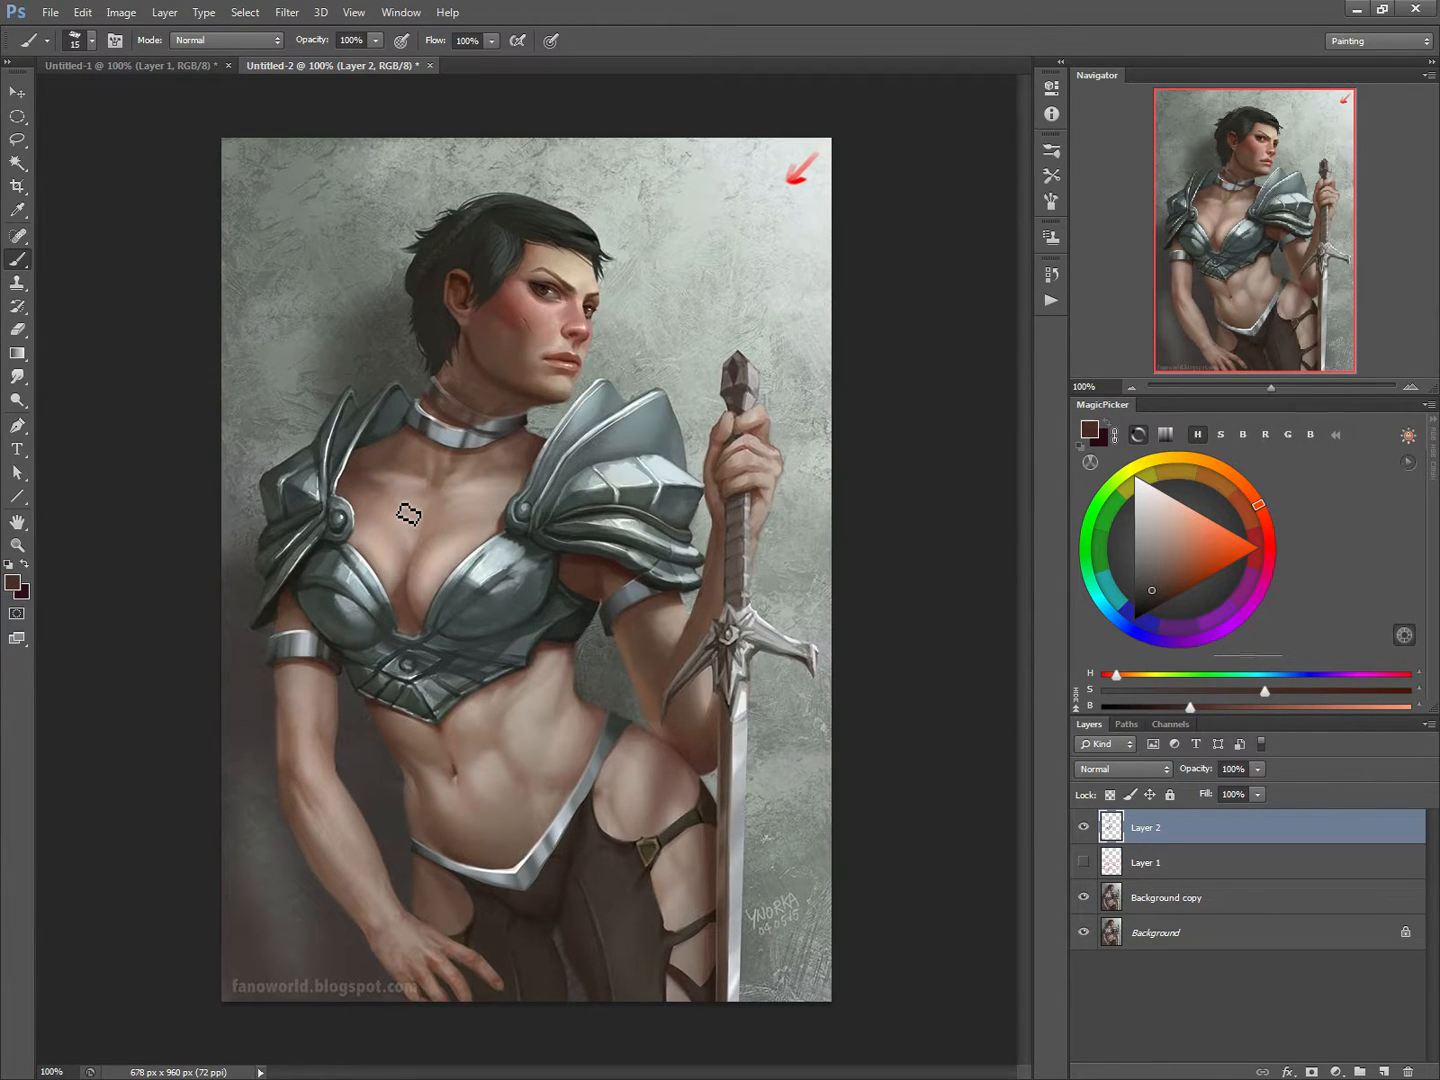
{"action": "left_click", "coordinate": [463, 398], "text": "alt"}
{"action": "key", "text": "bracketright"}
{"action": "key", "text": "bracketright"}
{"action": "key", "text": "bracketright"}
{"action": "key", "text": "bracketright"}
{"action": "key", "text": "bracketright"}
{"action": "mouse_move", "coordinate": [456, 396]}
{"action": "left_mouse_down"}
{"action": "mouse_move", "coordinate": [480, 414]}
{"action": "mouse_move", "coordinate": [446, 387]}
{"action": "mouse_move", "coordinate": [441, 404]}
{"action": "mouse_move", "coordinate": [451, 378]}
{"action": "mouse_move", "coordinate": [438, 406]}
{"action": "mouse_move", "coordinate": [465, 418]}
{"action": "left_mouse_up"}
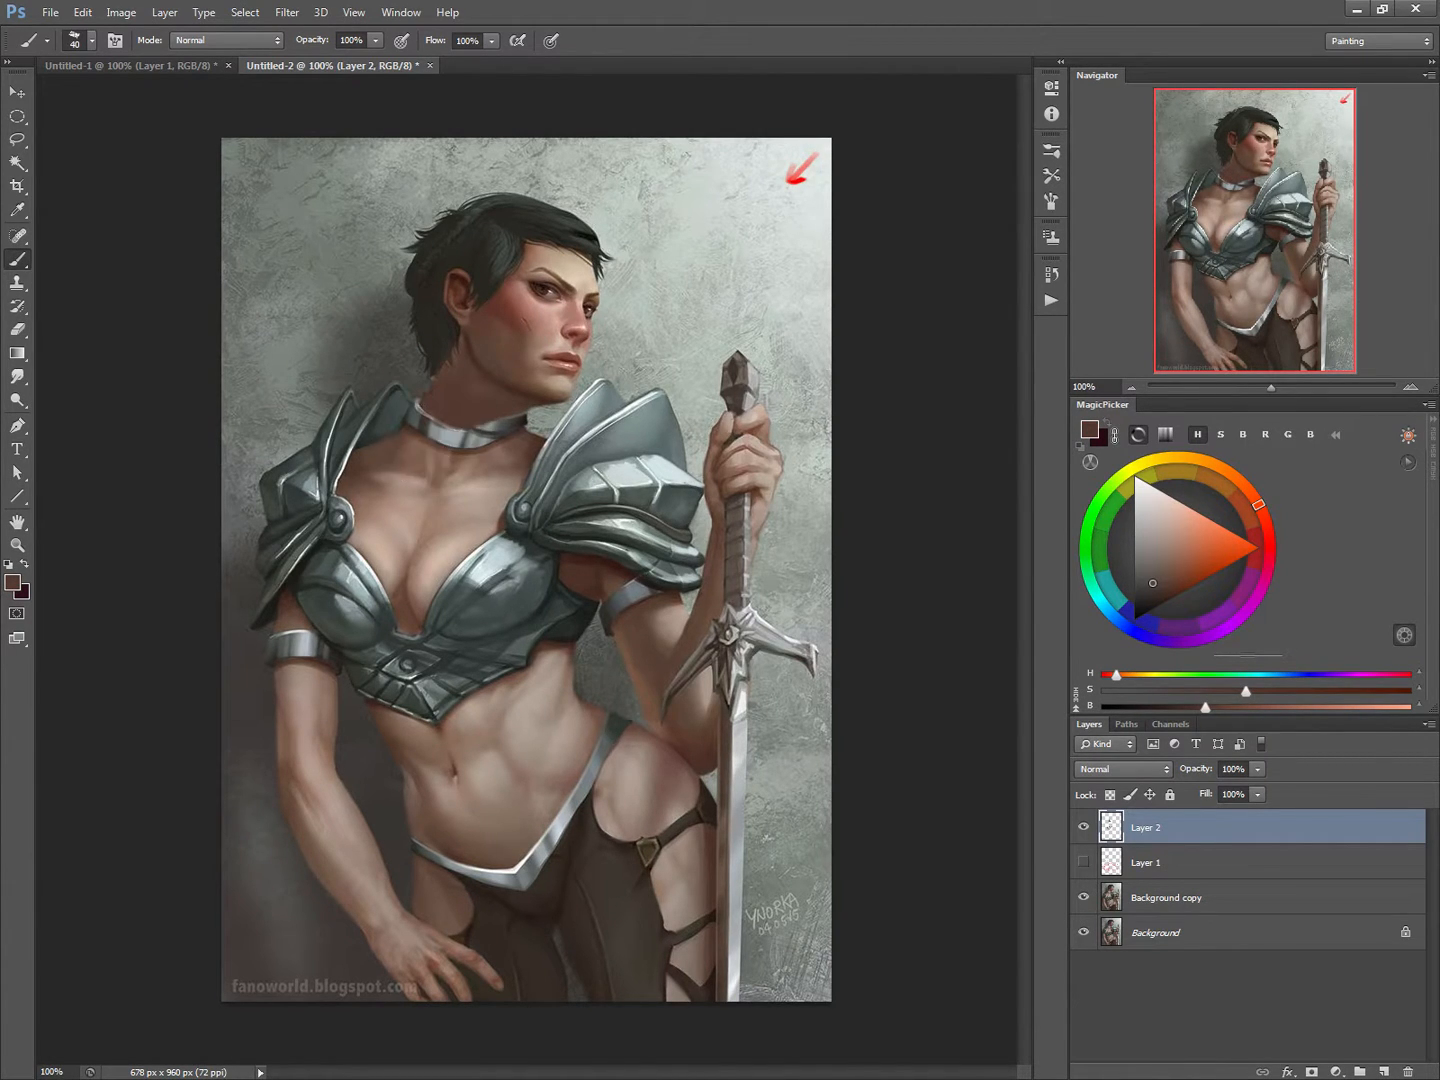
Step: Shade the inner shoulder plate beside the back of the neck with dark grey-green, using 25 and 15 px brushes
{"action": "key", "text": "bracketleft"}
{"action": "key", "text": "bracketleft"}
{"action": "key", "text": "bracketleft"}
{"action": "left_click", "coordinate": [368, 441], "text": "alt"}
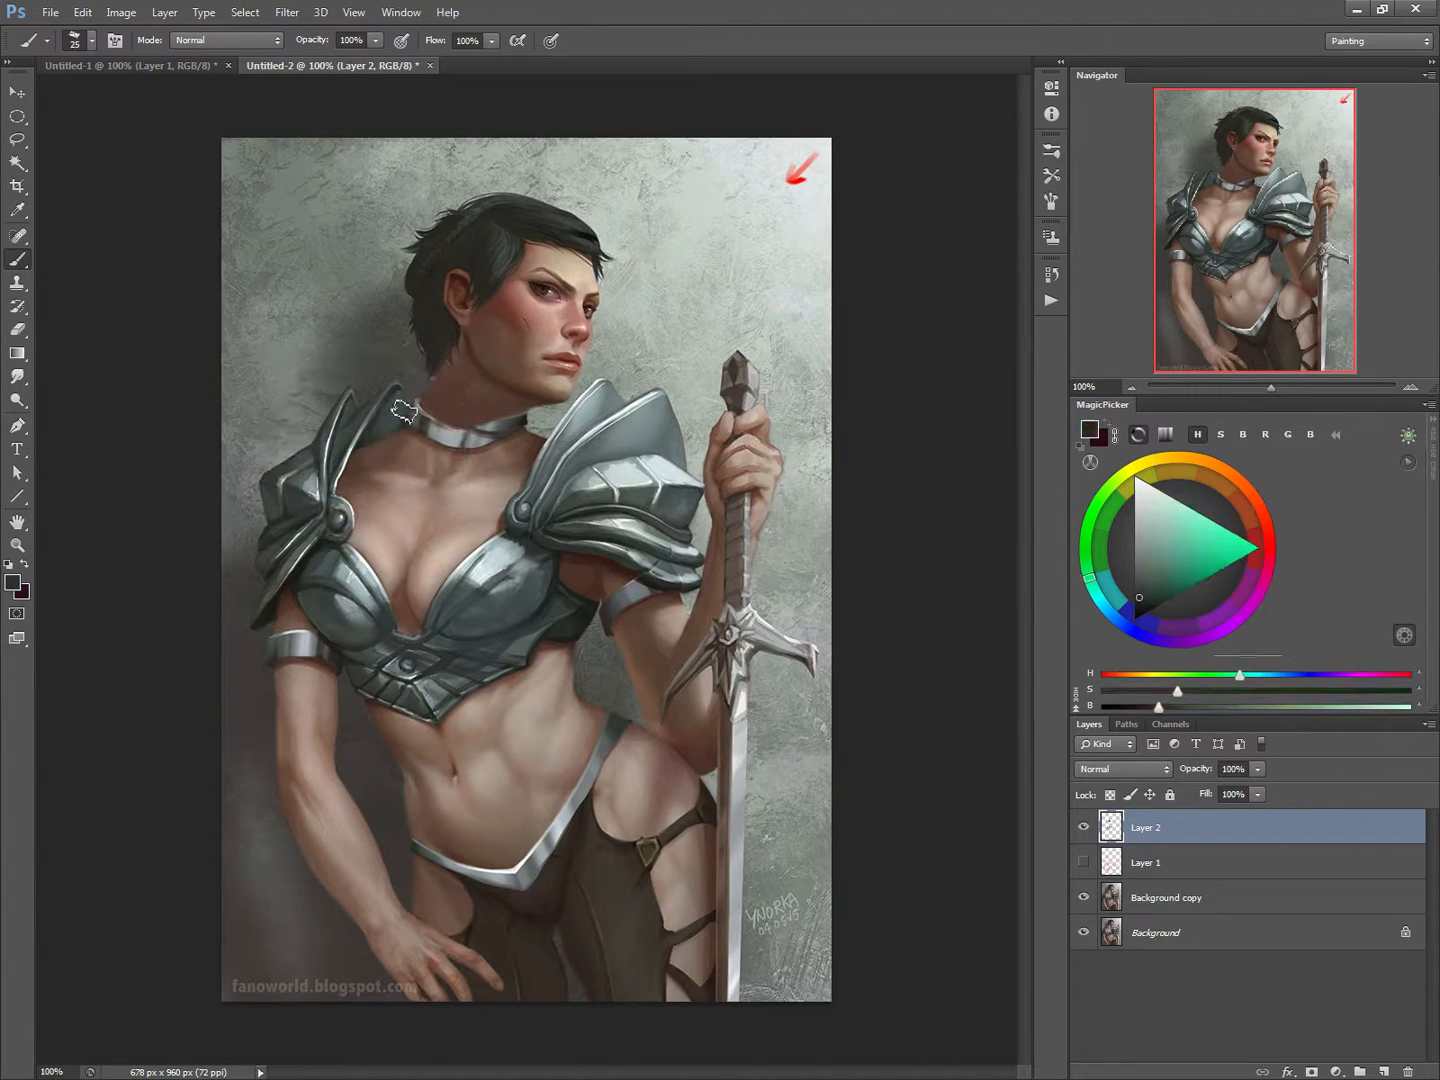
{"action": "mouse_move", "coordinate": [403, 403]}
{"action": "left_mouse_down"}
{"action": "mouse_move", "coordinate": [391, 431]}
{"action": "mouse_move", "coordinate": [405, 428]}
{"action": "mouse_move", "coordinate": [408, 398]}
{"action": "mouse_move", "coordinate": [384, 435]}
{"action": "left_mouse_up"}
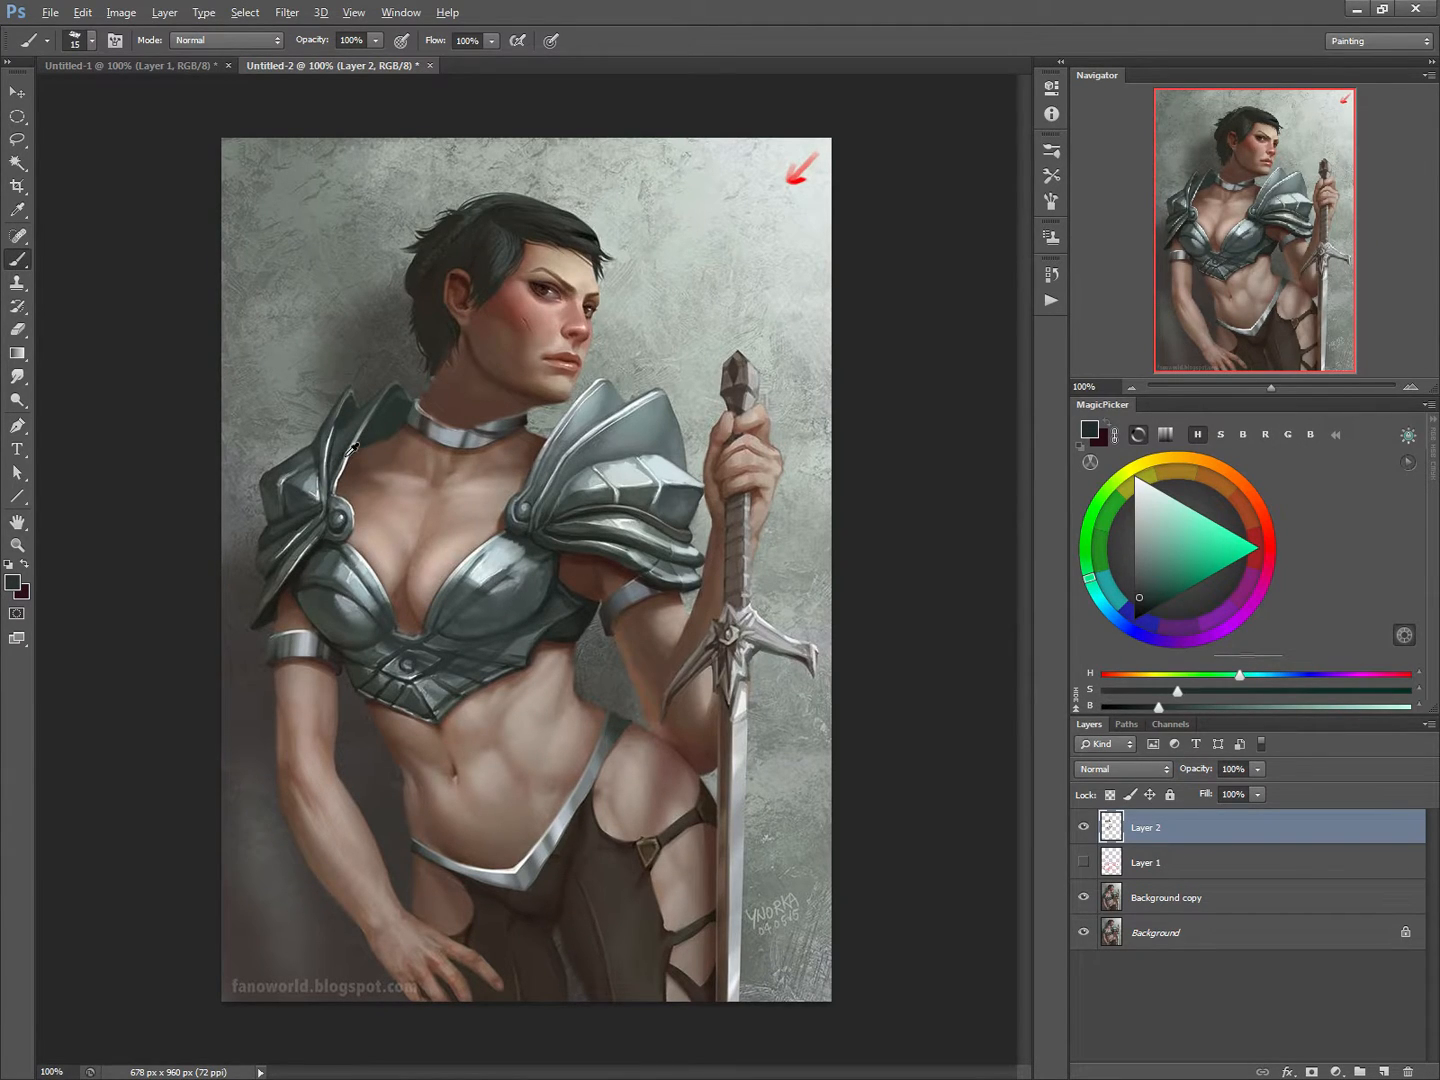
{"action": "left_click", "coordinate": [380, 410], "text": "alt"}
{"action": "key", "text": "bracketright"}
Step: Add near-white highlights to the sword's metal pommel with a 6 px brush, sampling the colour from the crossguard
{"action": "left_click", "coordinate": [770, 617], "text": "alt"}
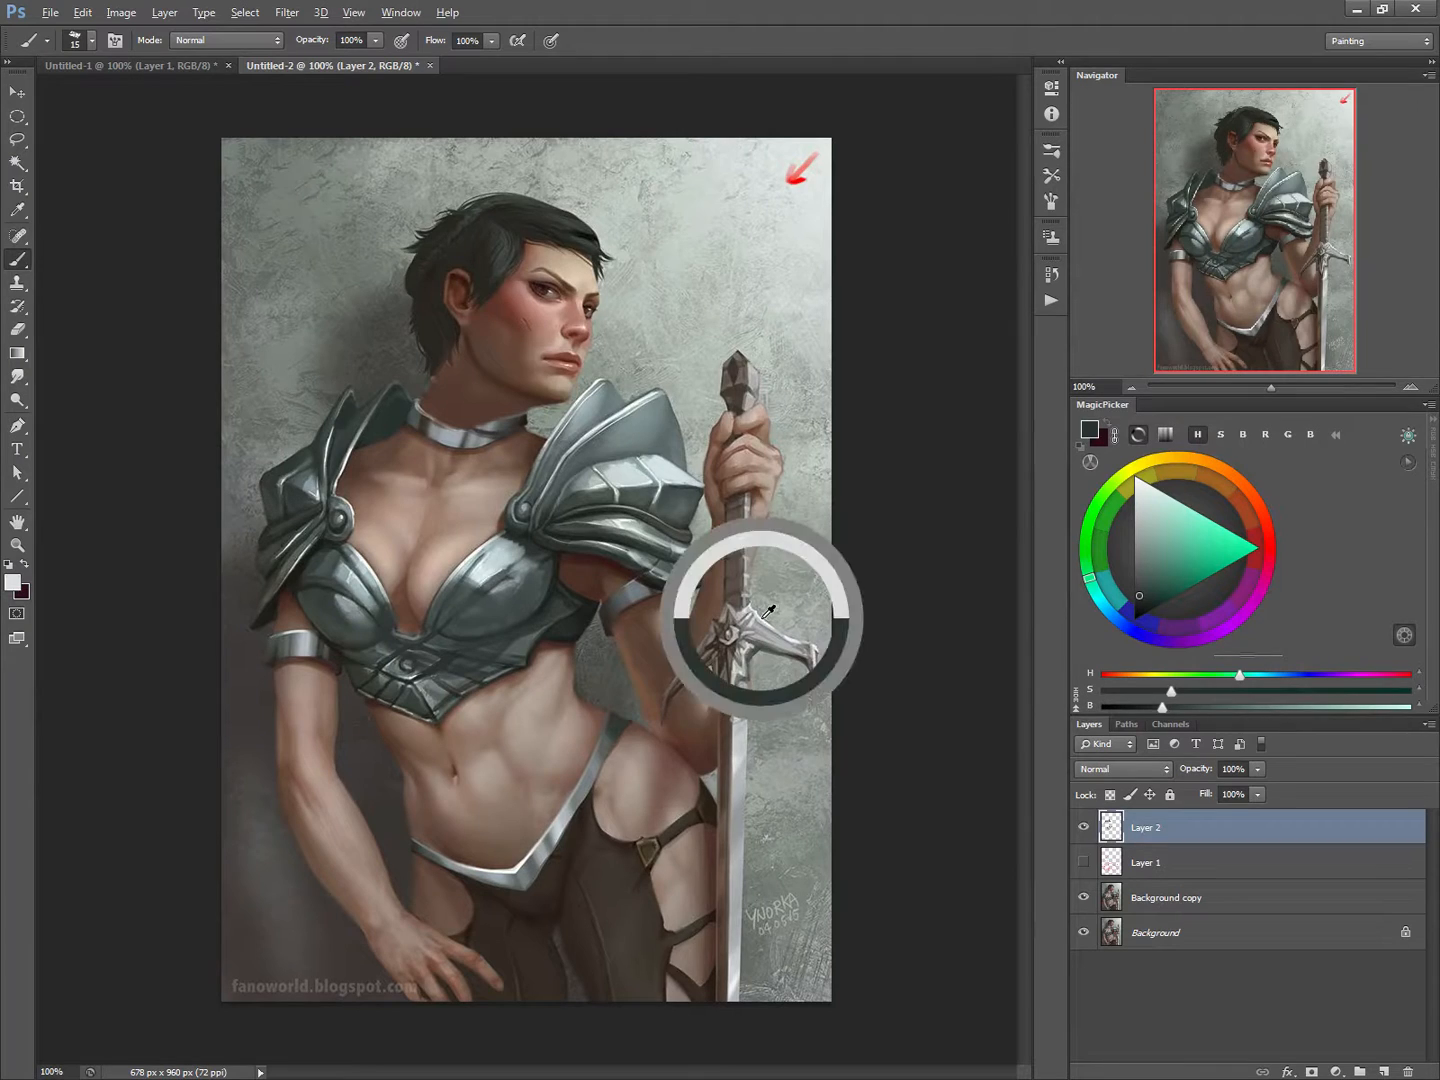
{"action": "key", "text": "bracketleft"}
{"action": "key", "text": "bracketleft"}
{"action": "key", "text": "bracketleft"}
{"action": "key", "text": "bracketleft"}
{"action": "key", "text": "bracketleft"}
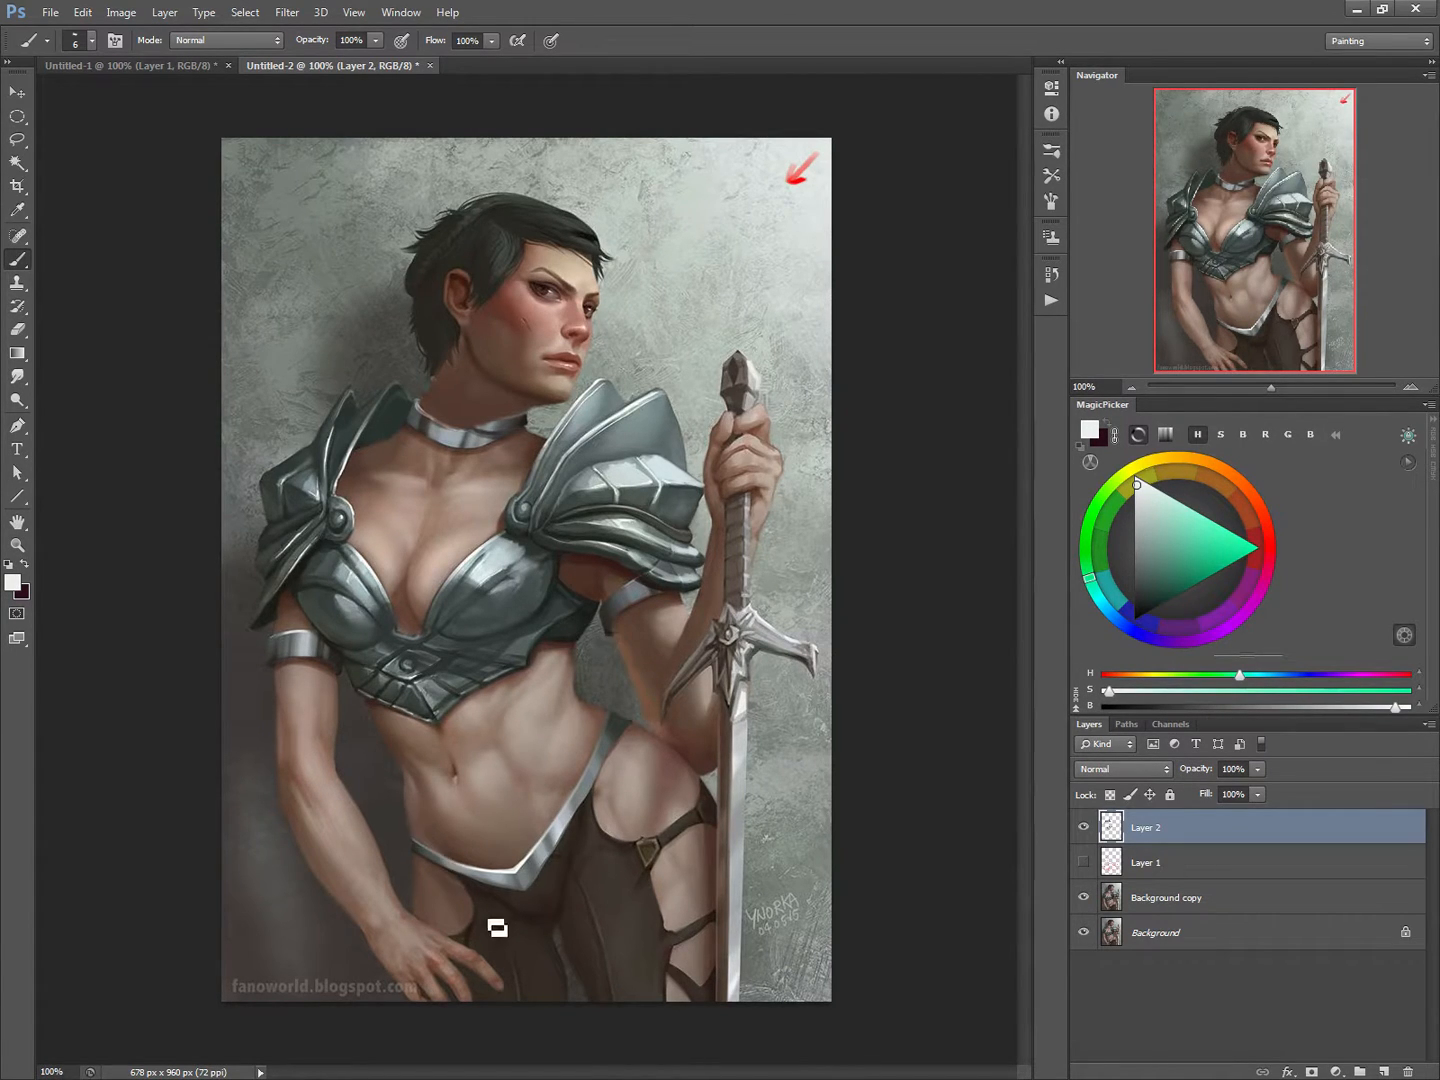
Step: Tone down the bright highlights of the metal hip belt with mid-grey strokes from a 25 px brush
{"action": "left_click", "coordinate": [579, 825], "text": "alt"}
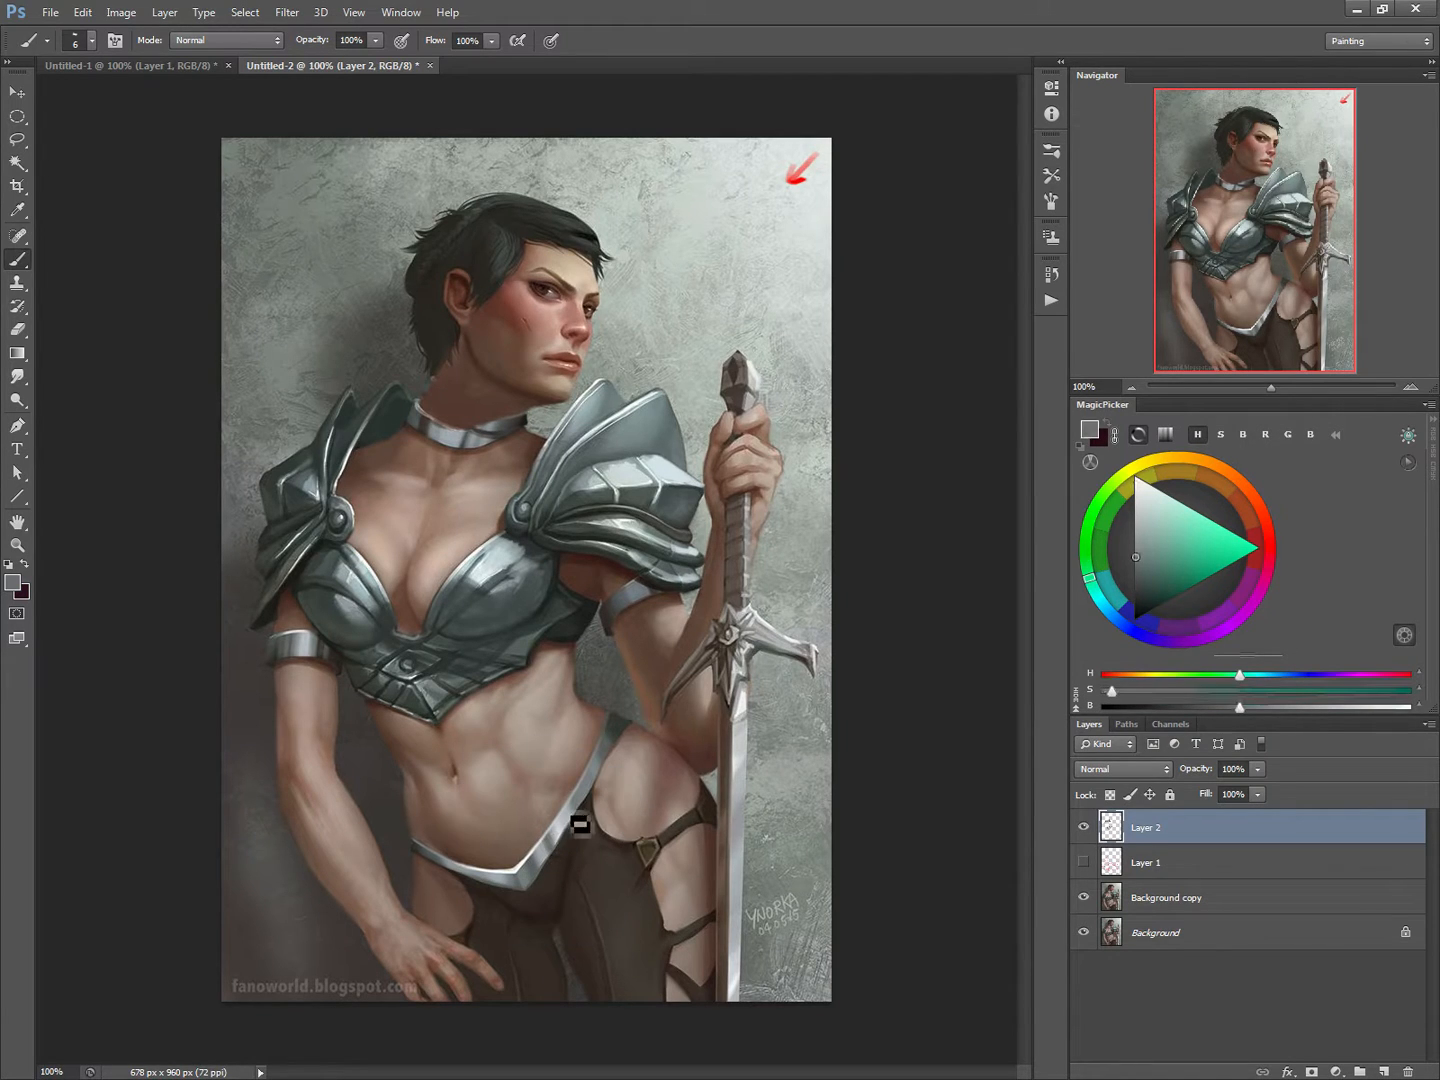
{"action": "key", "text": "bracketright"}
{"action": "key", "text": "bracketright"}
{"action": "key", "text": "bracketright"}
{"action": "key", "text": "bracketright"}
{"action": "key", "text": "bracketright"}
{"action": "key", "text": "bracketright"}
{"action": "key", "text": "bracketright"}
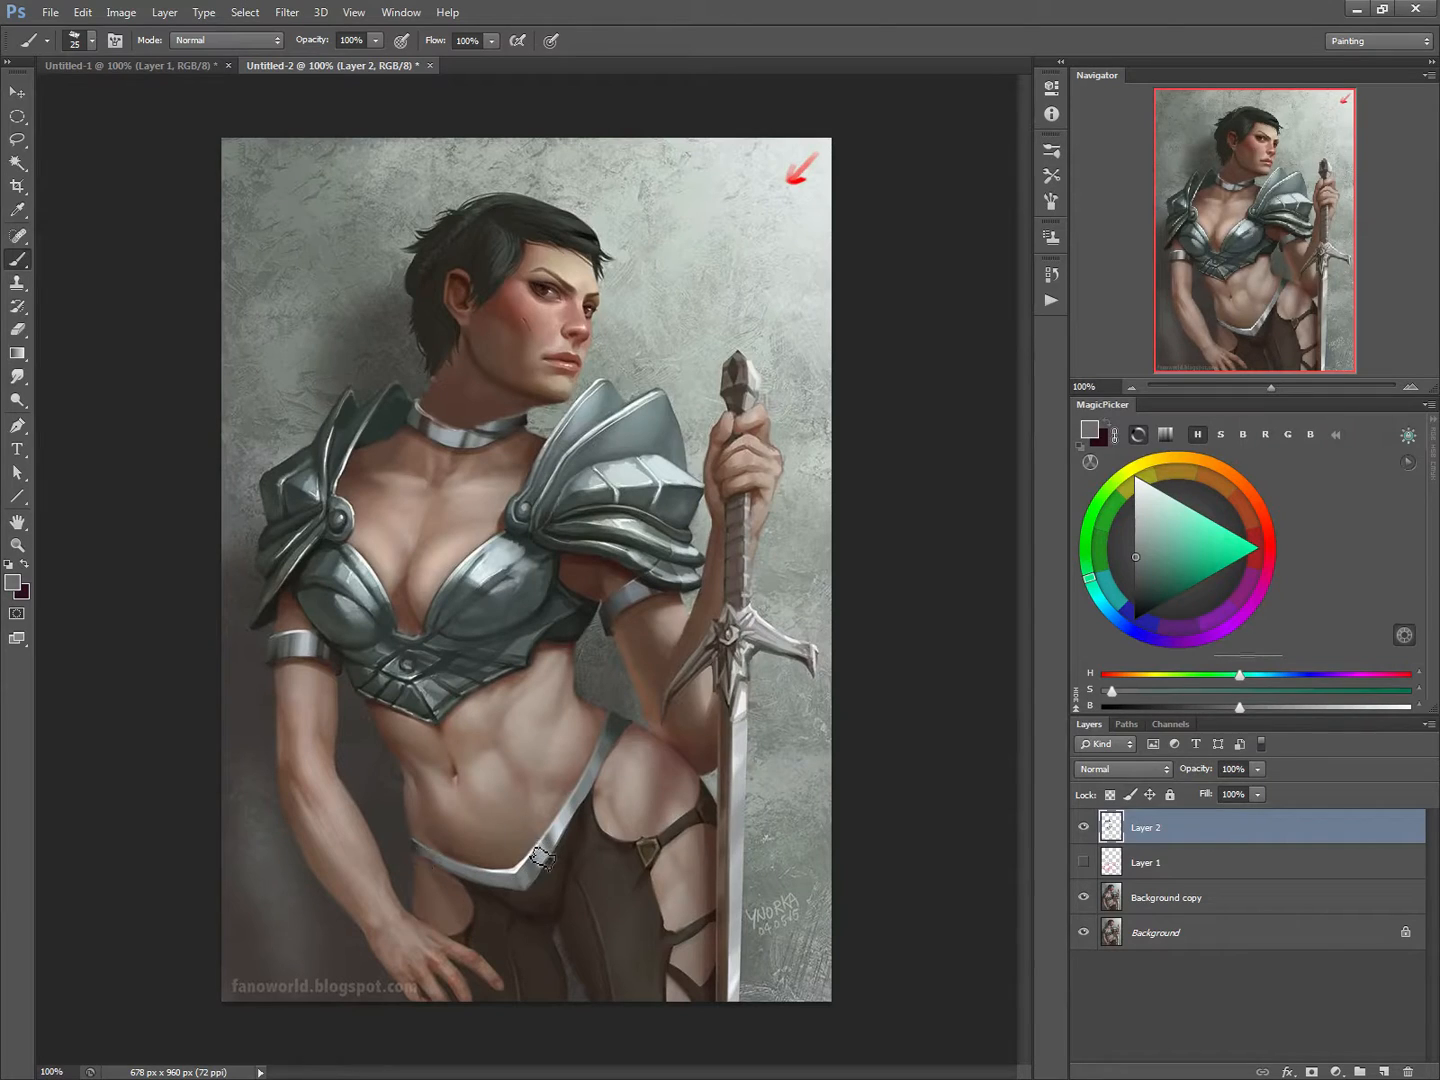
{"action": "mouse_move", "coordinate": [544, 859]}
{"action": "left_mouse_down"}
{"action": "mouse_move", "coordinate": [526, 886]}
{"action": "mouse_move", "coordinate": [580, 805]}
{"action": "left_mouse_up"}
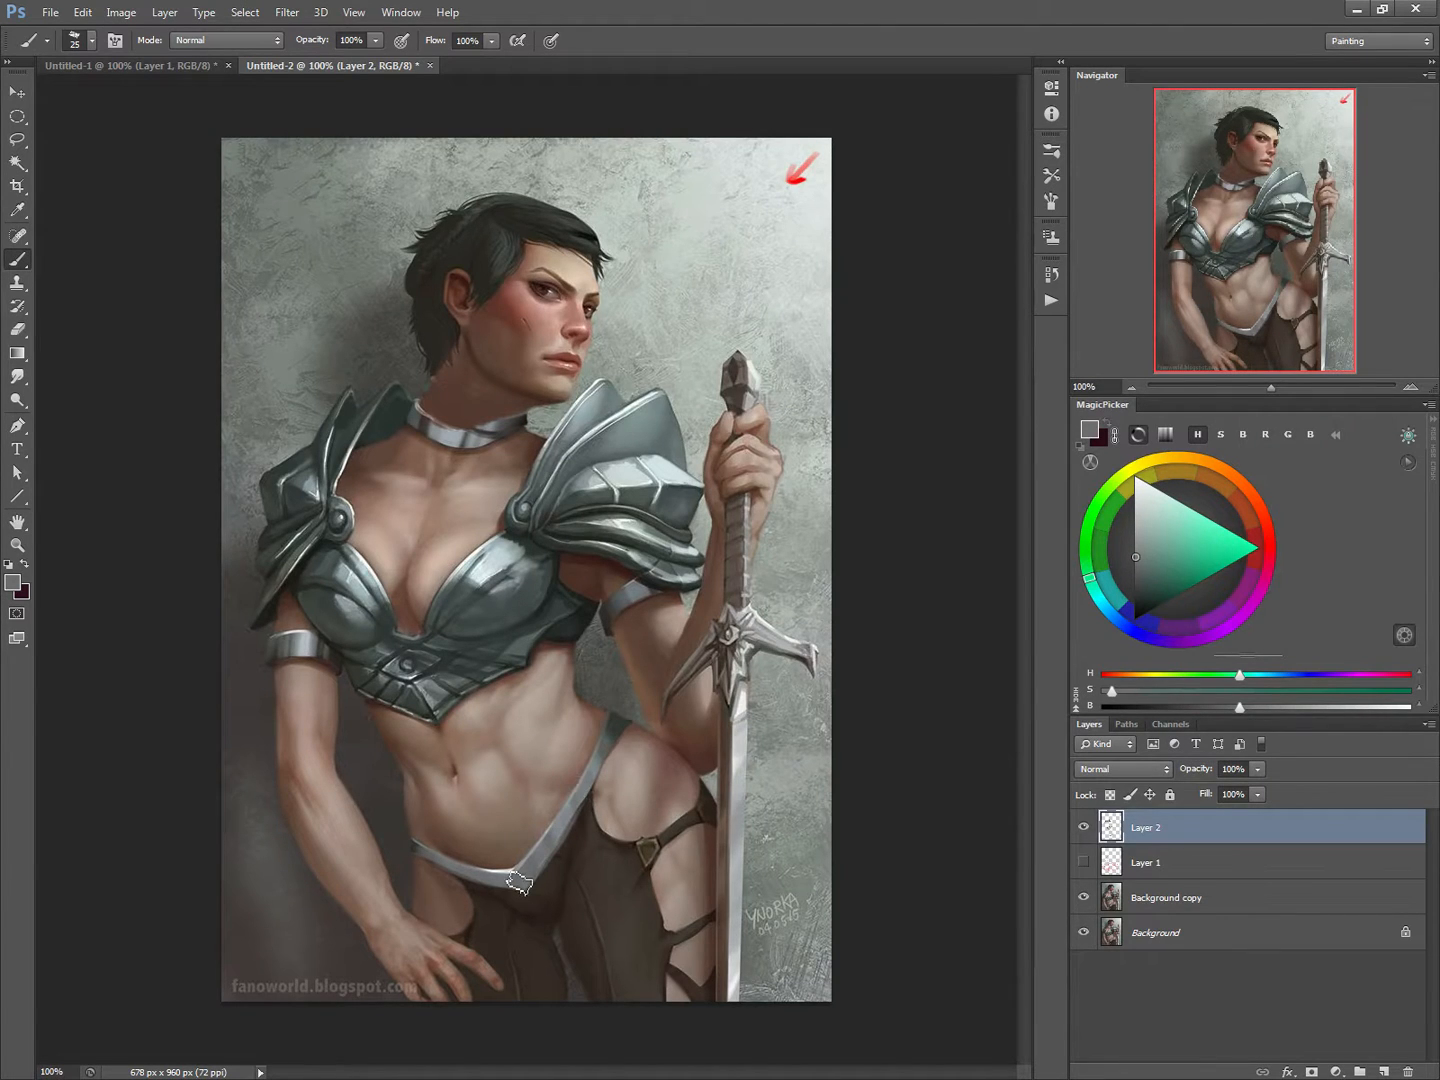
Step: Paint small pale highlights on the upper side section of the metal hip belt with a 7 px brush
{"action": "left_click", "coordinate": [479, 571], "text": "alt"}
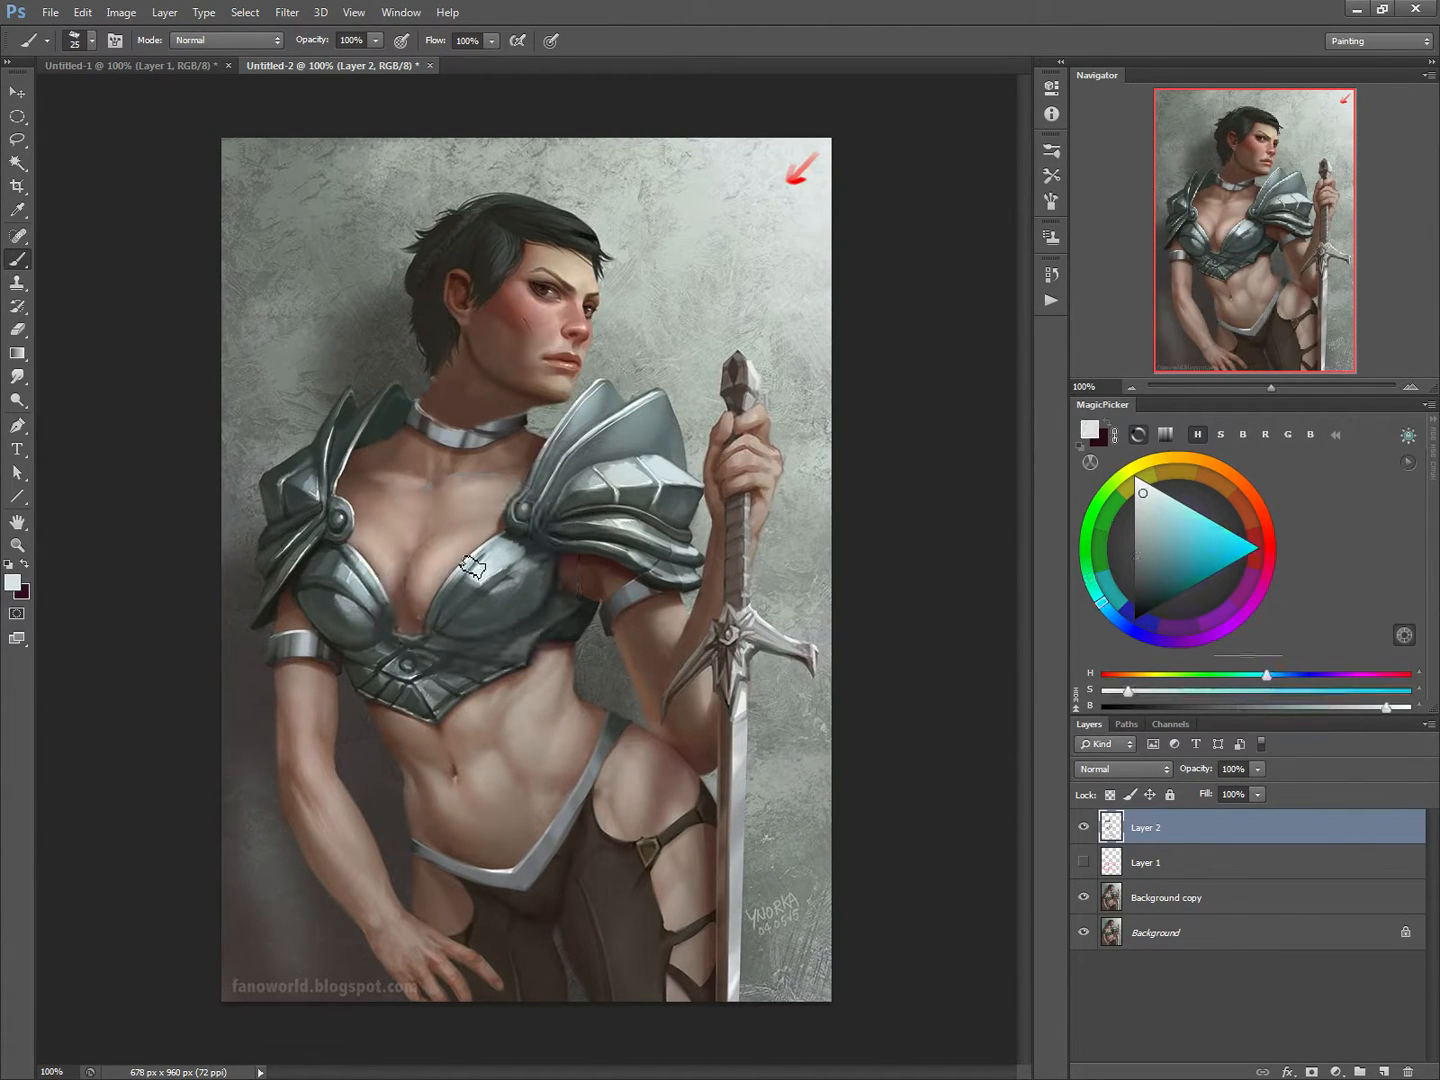
{"action": "key", "text": "bracketleft"}
{"action": "key", "text": "bracketleft"}
{"action": "key", "text": "bracketleft"}
{"action": "key", "text": "bracketleft"}
{"action": "key", "text": "bracketleft"}
{"action": "key", "text": "bracketleft"}
{"action": "mouse_move", "coordinate": [597, 794]}
{"action": "left_mouse_down"}
{"action": "mouse_move", "coordinate": [599, 780]}
{"action": "mouse_move", "coordinate": [588, 805]}
{"action": "mouse_move", "coordinate": [610, 765]}
{"action": "mouse_move", "coordinate": [582, 828]}
{"action": "left_mouse_up"}
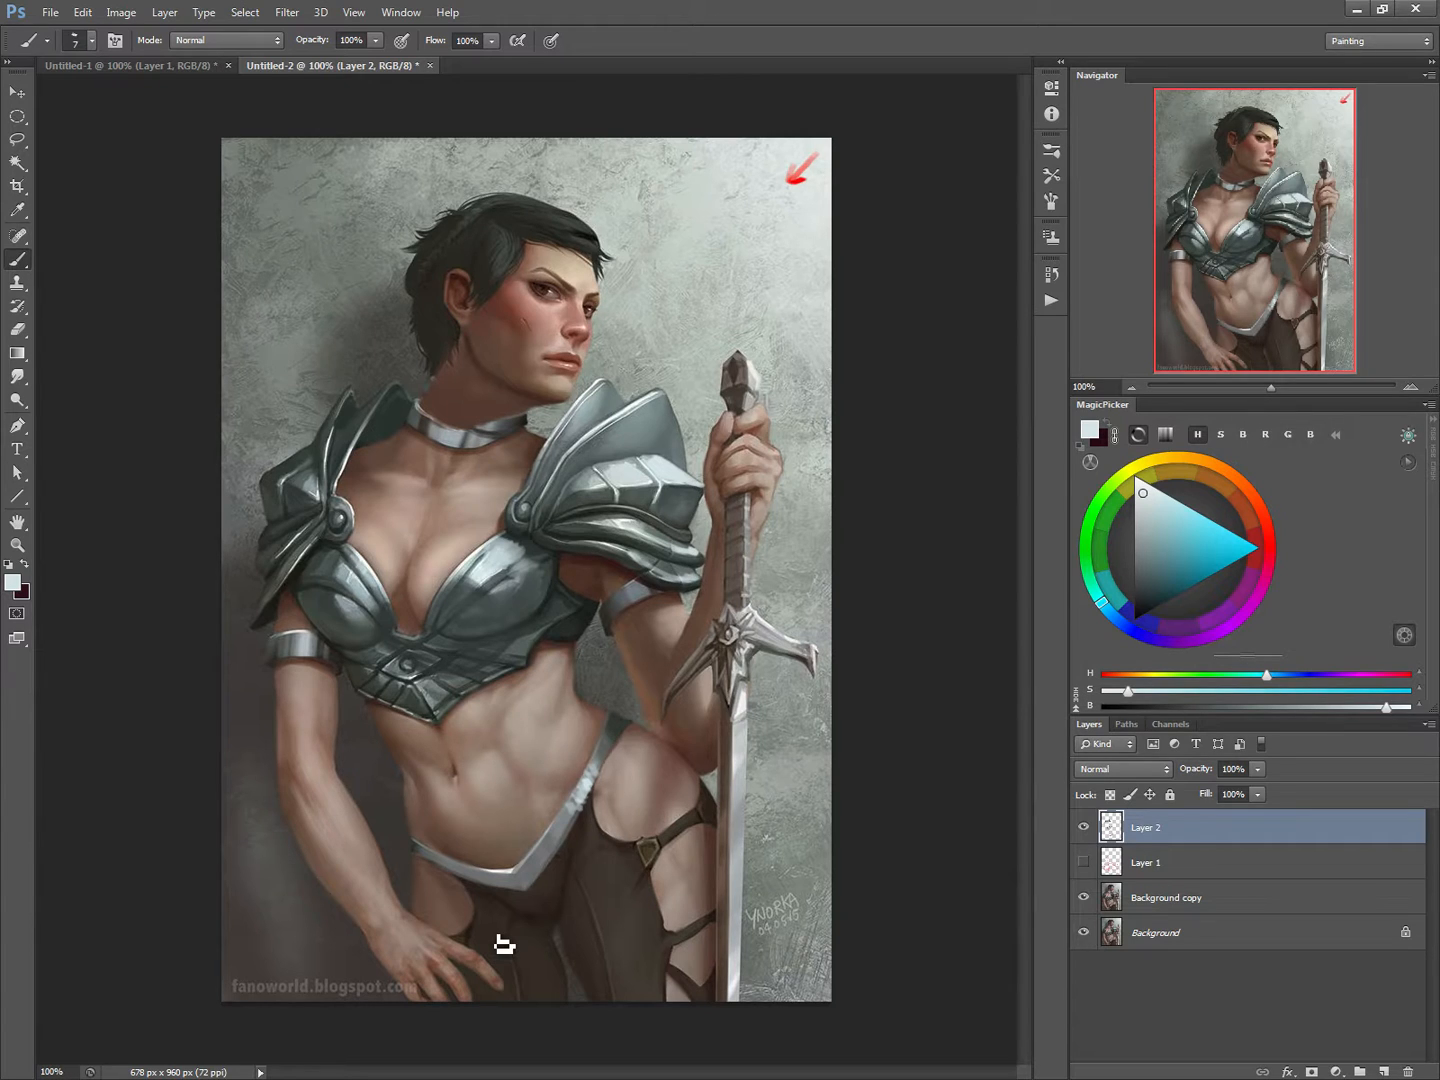
Step: Block in a solid blue-grey armoured collar with a pointed front over the neck and choker, using a 20 px brush
{"action": "left_click", "coordinate": [481, 607], "text": "alt"}
{"action": "key", "text": "bracketright"}
{"action": "key", "text": "bracketright"}
{"action": "key", "text": "bracketright"}
{"action": "key", "text": "bracketright"}
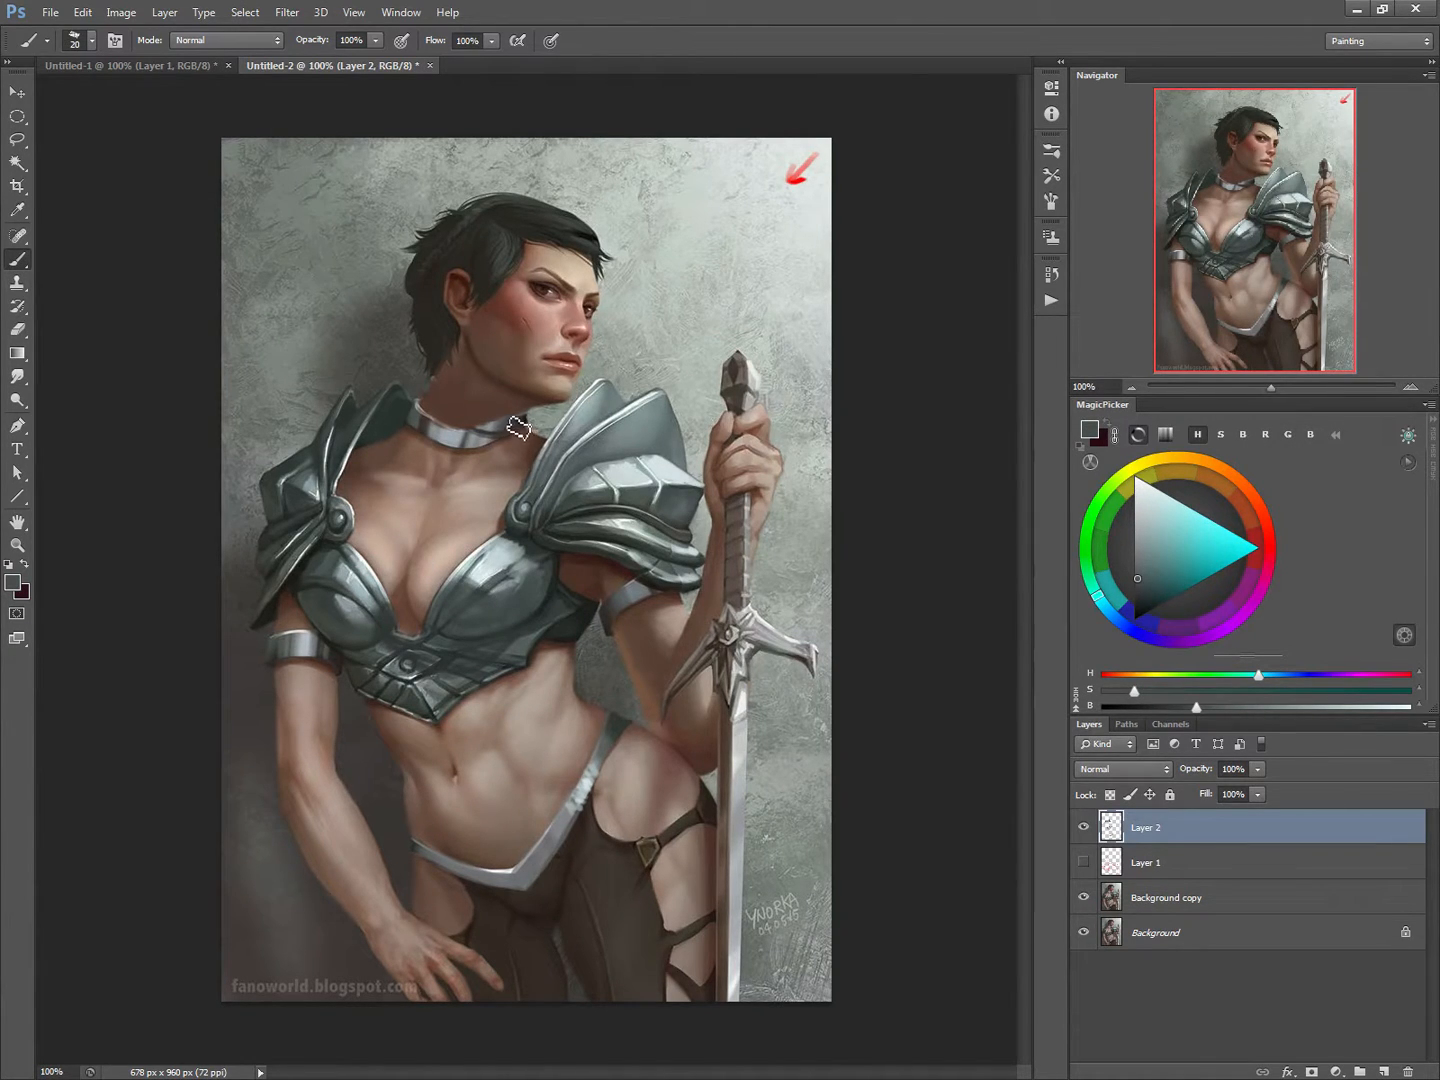
{"action": "mouse_move", "coordinate": [486, 455]}
{"action": "left_mouse_down"}
{"action": "mouse_move", "coordinate": [446, 473]}
{"action": "mouse_move", "coordinate": [421, 449]}
{"action": "mouse_move", "coordinate": [409, 401]}
{"action": "mouse_move", "coordinate": [446, 383]}
{"action": "mouse_move", "coordinate": [489, 414]}
{"action": "mouse_move", "coordinate": [441, 390]}
{"action": "mouse_move", "coordinate": [421, 428]}
{"action": "mouse_move", "coordinate": [428, 418]}
{"action": "mouse_move", "coordinate": [438, 456]}
{"action": "mouse_move", "coordinate": [467, 454]}
{"action": "mouse_move", "coordinate": [489, 421]}
{"action": "mouse_move", "coordinate": [530, 428]}
{"action": "mouse_move", "coordinate": [502, 456]}
{"action": "mouse_move", "coordinate": [456, 461]}
{"action": "left_mouse_up"}
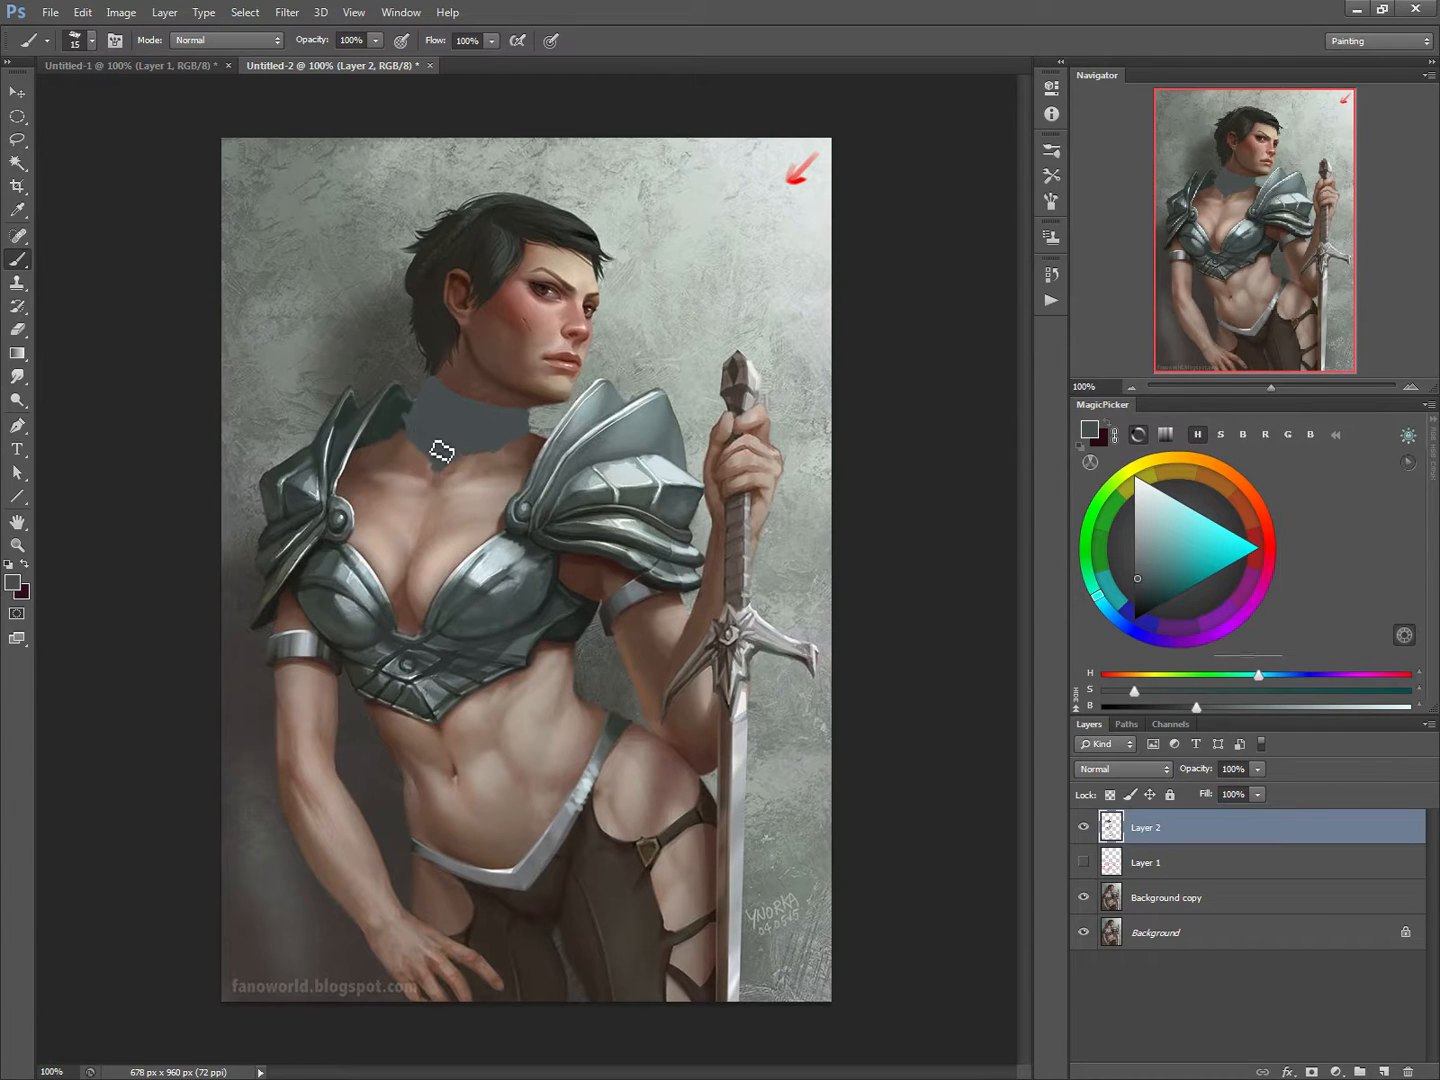
Step: Draw pale ornamental lines radiating from the front centre of the armoured collar with an 8 px brush
{"action": "left_click", "coordinate": [484, 574], "text": "alt"}
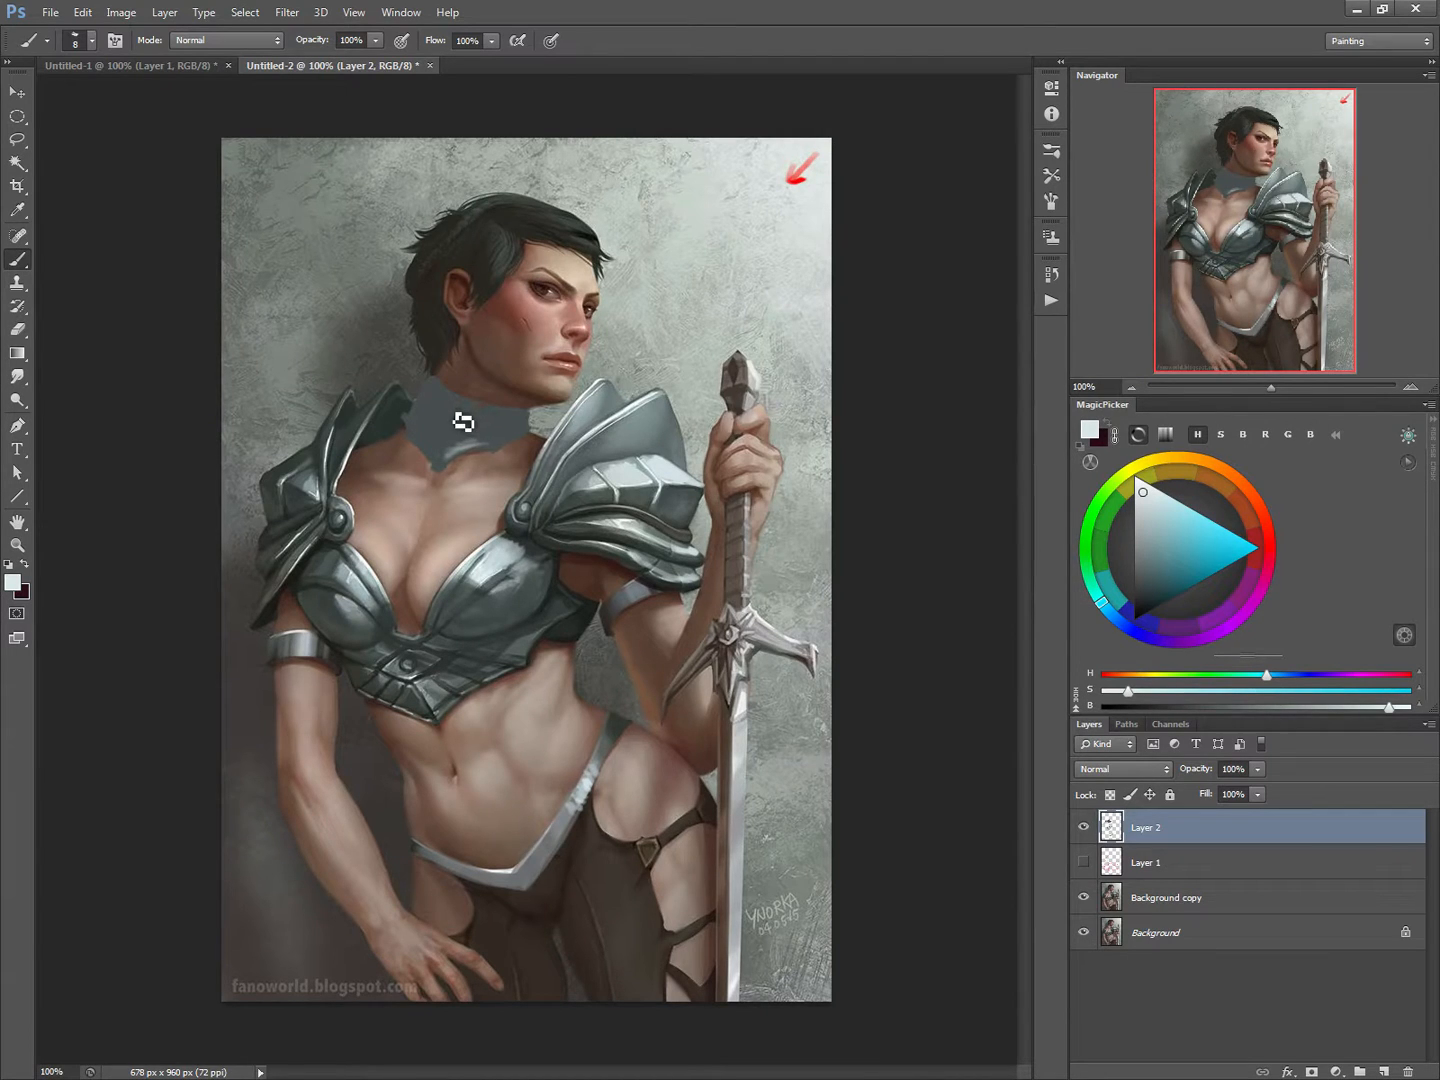
{"action": "mouse_move", "coordinate": [452, 408]}
{"action": "left_mouse_down"}
{"action": "mouse_move", "coordinate": [474, 432]}
{"action": "mouse_move", "coordinate": [453, 419]}
{"action": "mouse_move", "coordinate": [437, 435]}
{"action": "mouse_move", "coordinate": [481, 437]}
{"action": "mouse_move", "coordinate": [450, 441]}
{"action": "mouse_move", "coordinate": [427, 414]}
{"action": "left_mouse_up"}
{"action": "mouse_move", "coordinate": [466, 423]}
{"action": "left_mouse_down"}
{"action": "mouse_move", "coordinate": [508, 452]}
{"action": "mouse_move", "coordinate": [416, 446]}
{"action": "mouse_move", "coordinate": [406, 431]}
{"action": "left_mouse_up"}
{"action": "left_click_drag", "start_coordinate": [496, 436], "coordinate": [543, 419]}
Step: Add dark detail lines around the collar's ornament and shade the collar under the jaw, using 5 and 15 px brushes
{"action": "left_click", "coordinate": [596, 614], "text": "alt"}
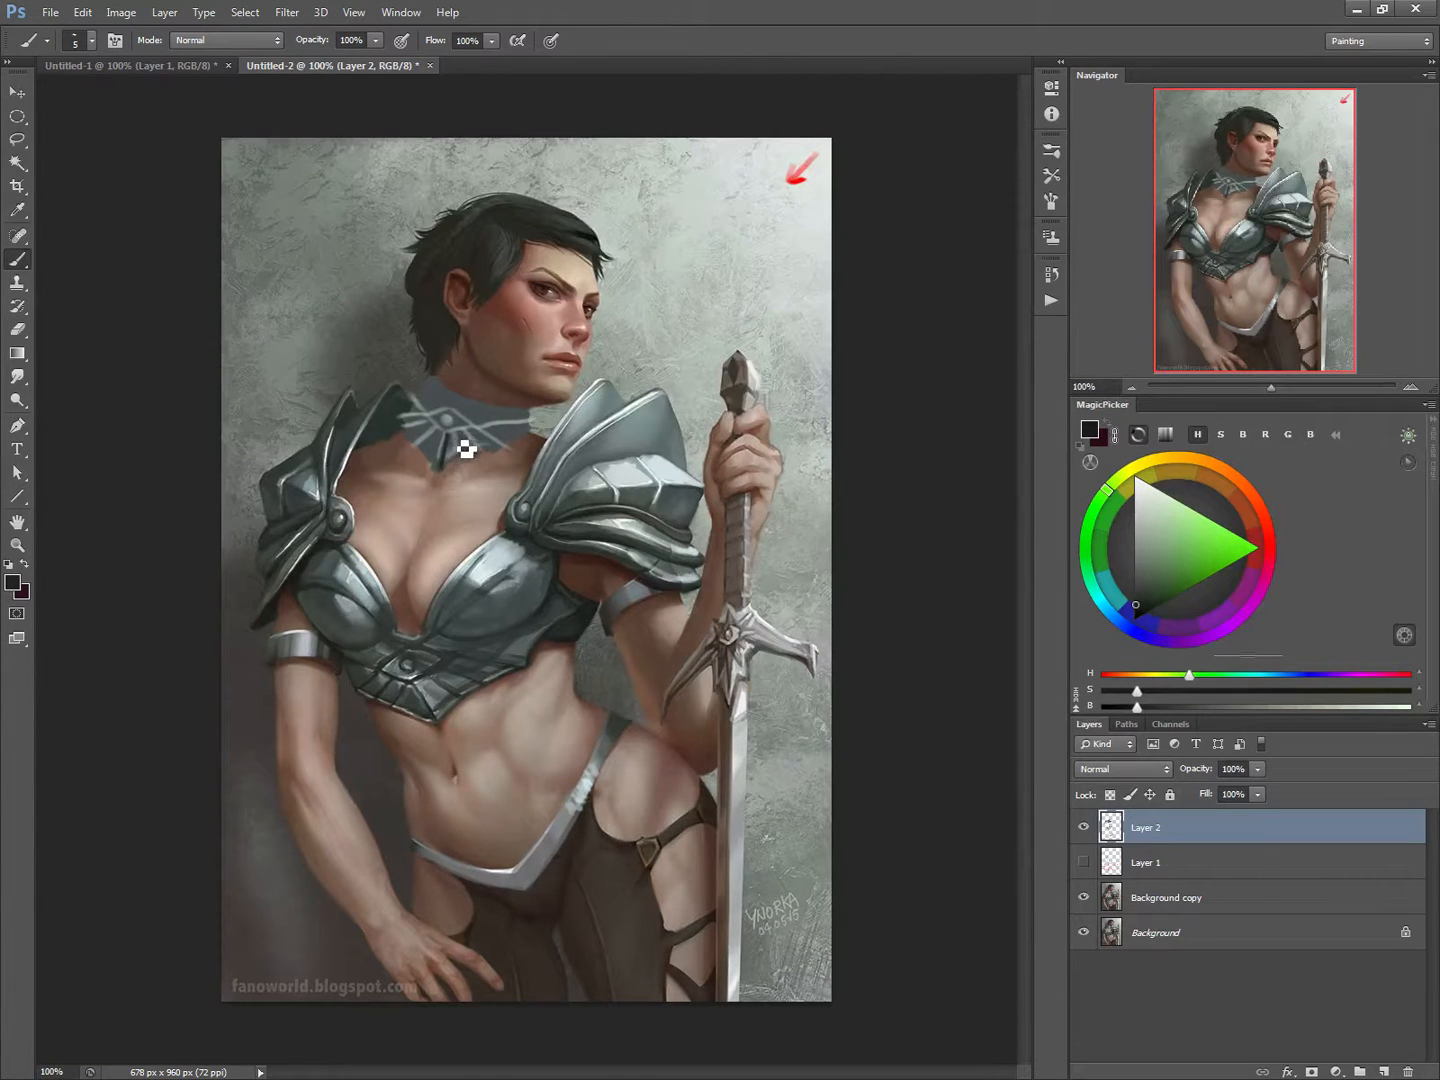
{"action": "mouse_move", "coordinate": [464, 429]}
{"action": "left_mouse_down"}
{"action": "mouse_move", "coordinate": [490, 457]}
{"action": "mouse_move", "coordinate": [508, 449]}
{"action": "mouse_move", "coordinate": [425, 404]}
{"action": "mouse_move", "coordinate": [409, 428]}
{"action": "left_mouse_up"}
{"action": "left_click", "coordinate": [582, 612], "text": "alt"}
{"action": "key", "text": "bracketright"}
{"action": "key", "text": "bracketright"}
{"action": "key", "text": "bracketright"}
{"action": "key", "text": "bracketright"}
{"action": "key", "text": "bracketright"}
{"action": "key", "text": "bracketright"}
{"action": "key", "text": "bracketright"}
{"action": "key", "text": "bracketright"}
{"action": "key", "text": "bracketright"}
{"action": "mouse_move", "coordinate": [434, 387]}
{"action": "left_mouse_down"}
{"action": "mouse_move", "coordinate": [415, 444]}
{"action": "mouse_move", "coordinate": [428, 464]}
{"action": "mouse_move", "coordinate": [424, 402]}
{"action": "mouse_move", "coordinate": [418, 447]}
{"action": "mouse_move", "coordinate": [445, 393]}
{"action": "left_mouse_up"}
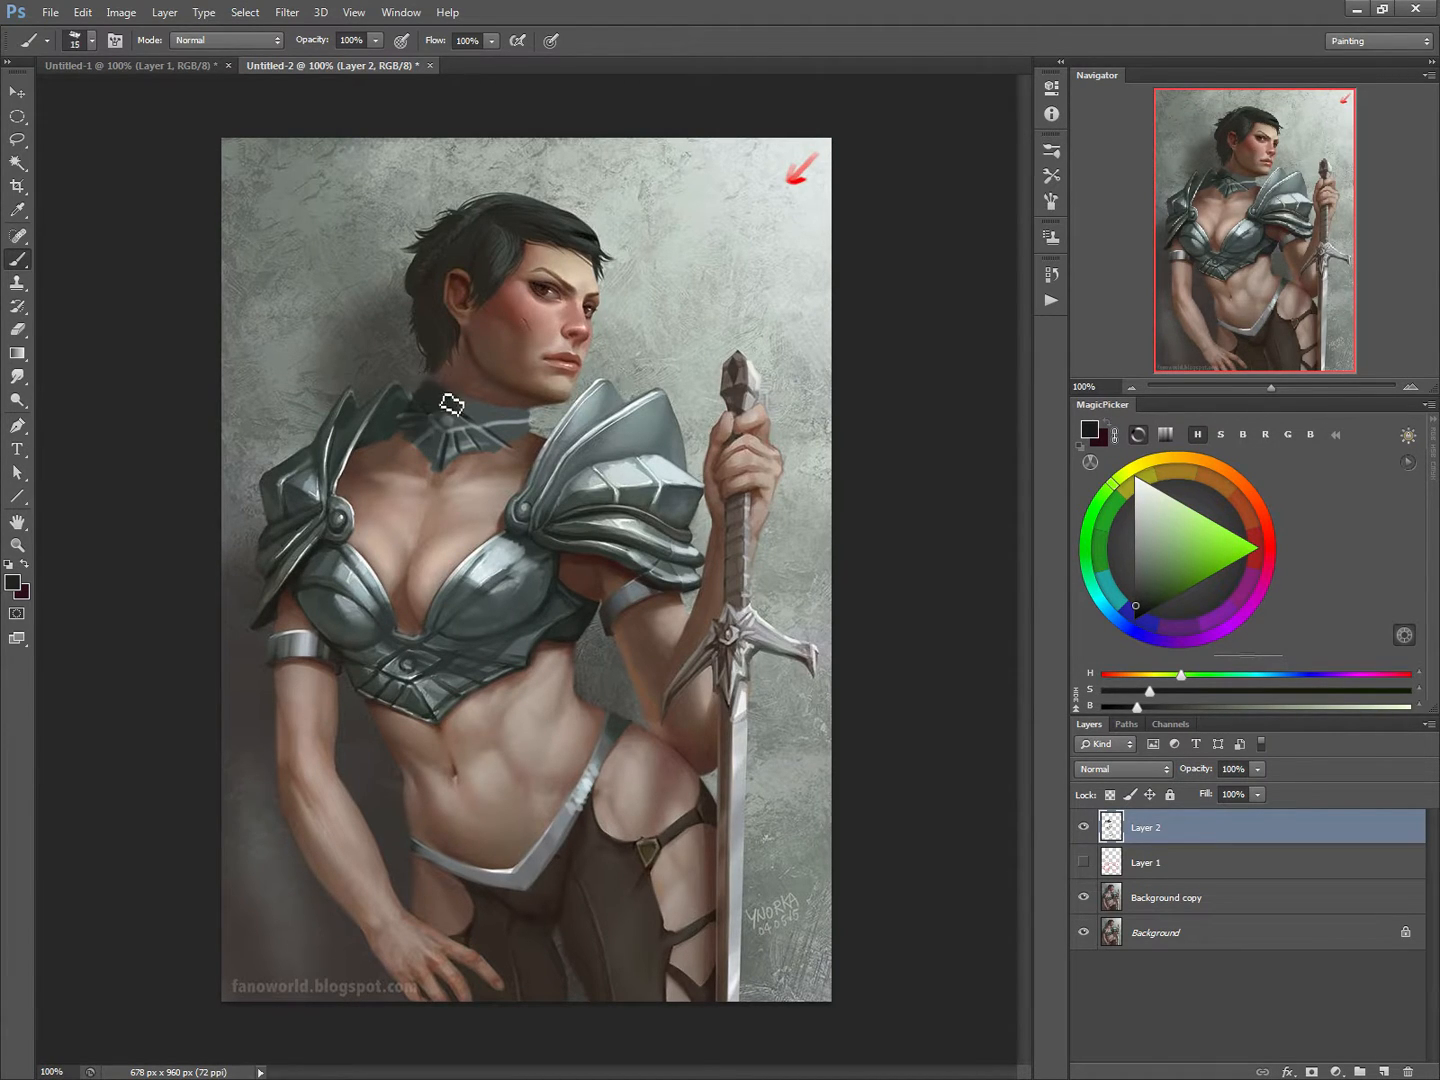
Step: Paint light grey-green highlights on the collar's upper edge with an 8 px brush, sampling the colour from the shoulder plate
{"action": "key", "text": "bracketleft"}
{"action": "key", "text": "bracketleft"}
{"action": "left_click", "coordinate": [590, 412], "text": "alt"}
{"action": "key", "text": "bracketleft"}
{"action": "key", "text": "bracketleft"}
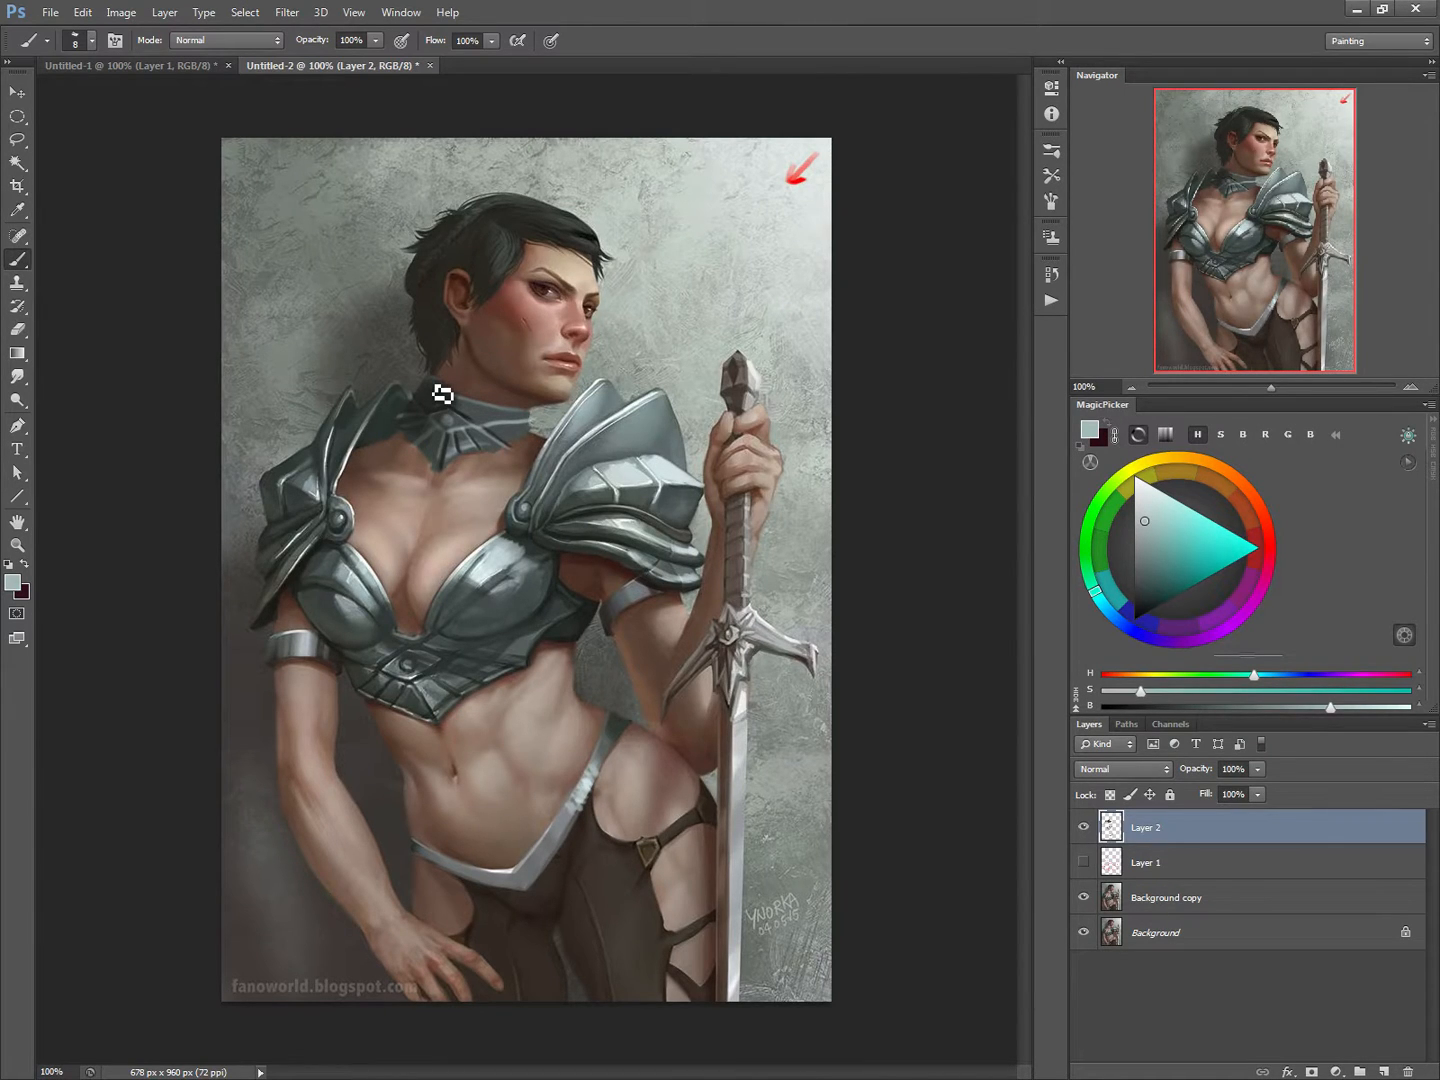
Step: Blend sampled skin tones on the lowered arm around its armband with a 15 px brush
{"action": "left_click", "coordinate": [320, 668], "text": "alt"}
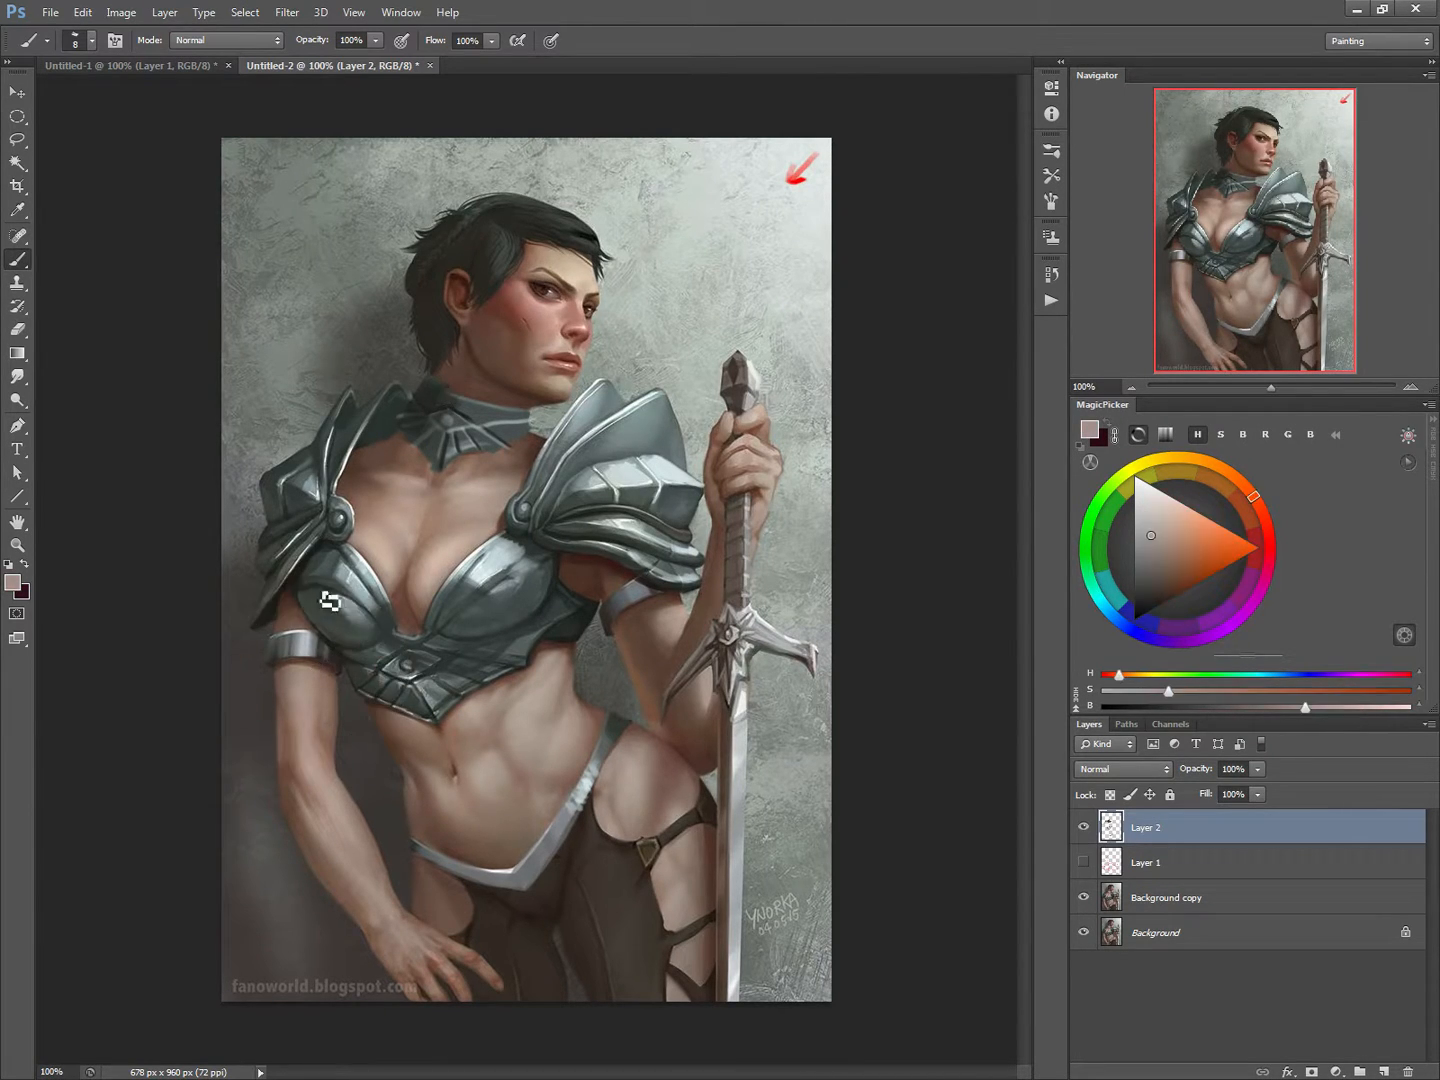
{"action": "key", "text": "bracketright"}
{"action": "key", "text": "bracketright"}
{"action": "left_click", "coordinate": [299, 617], "text": "alt"}
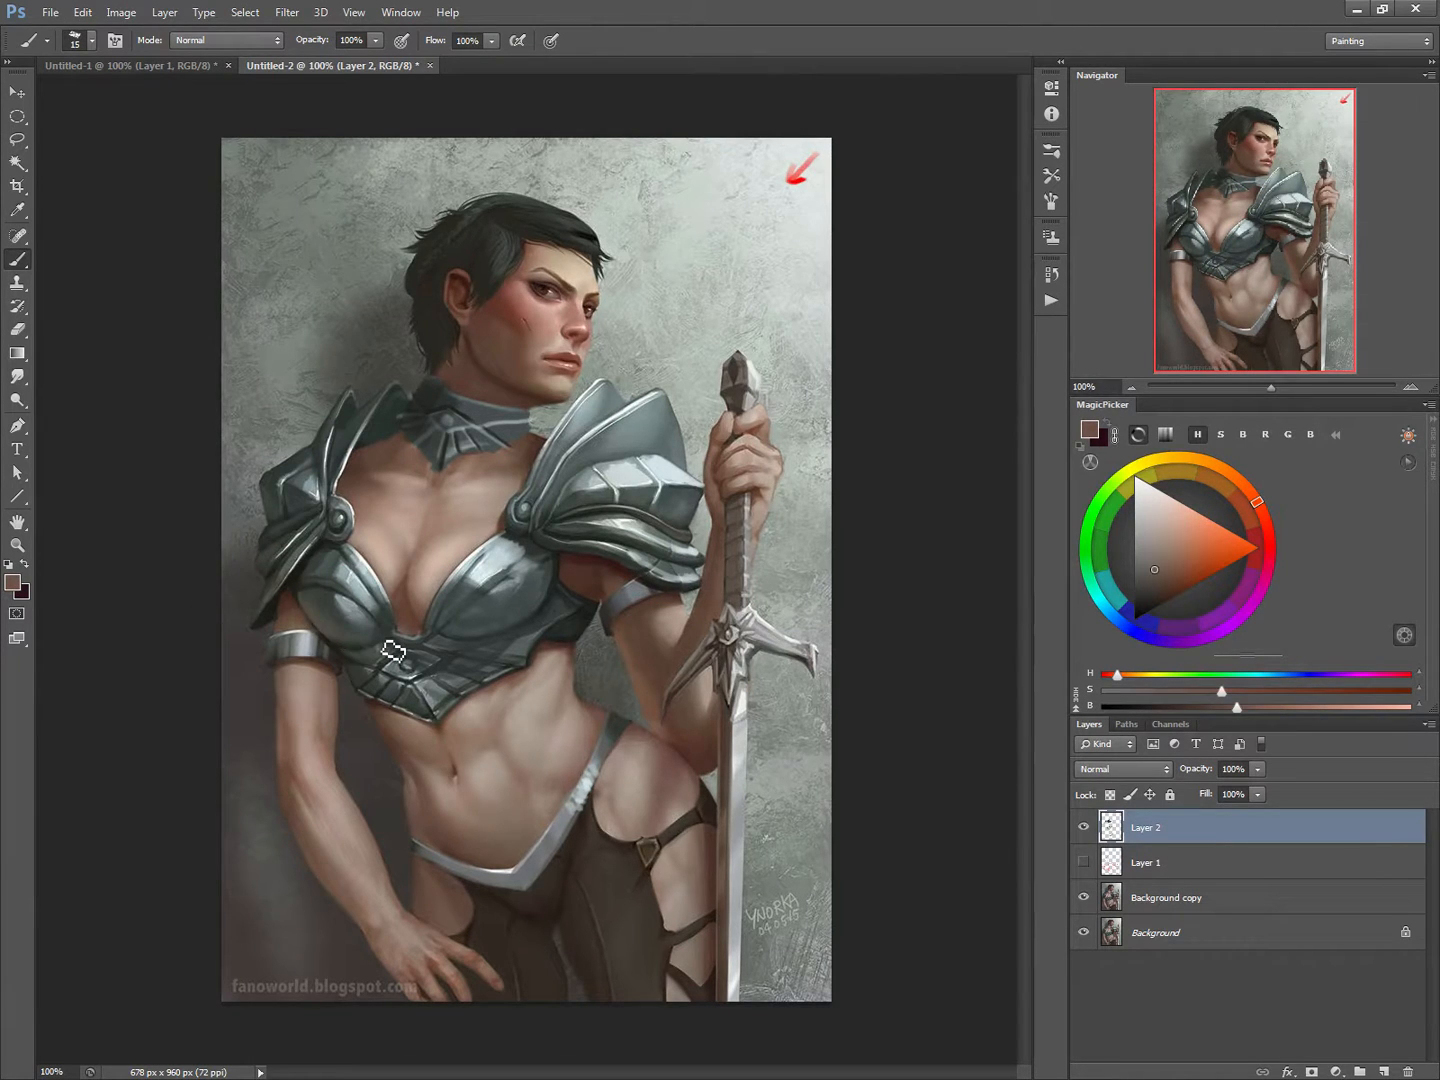
Step: Touch up the shadows beside the raised arm's armband and along the chest with brown tones and a 7 px brush
{"action": "key", "text": "bracketleft"}
{"action": "key", "text": "bracketleft"}
{"action": "key", "text": "bracketleft"}
{"action": "left_click", "coordinate": [609, 613], "text": "alt"}
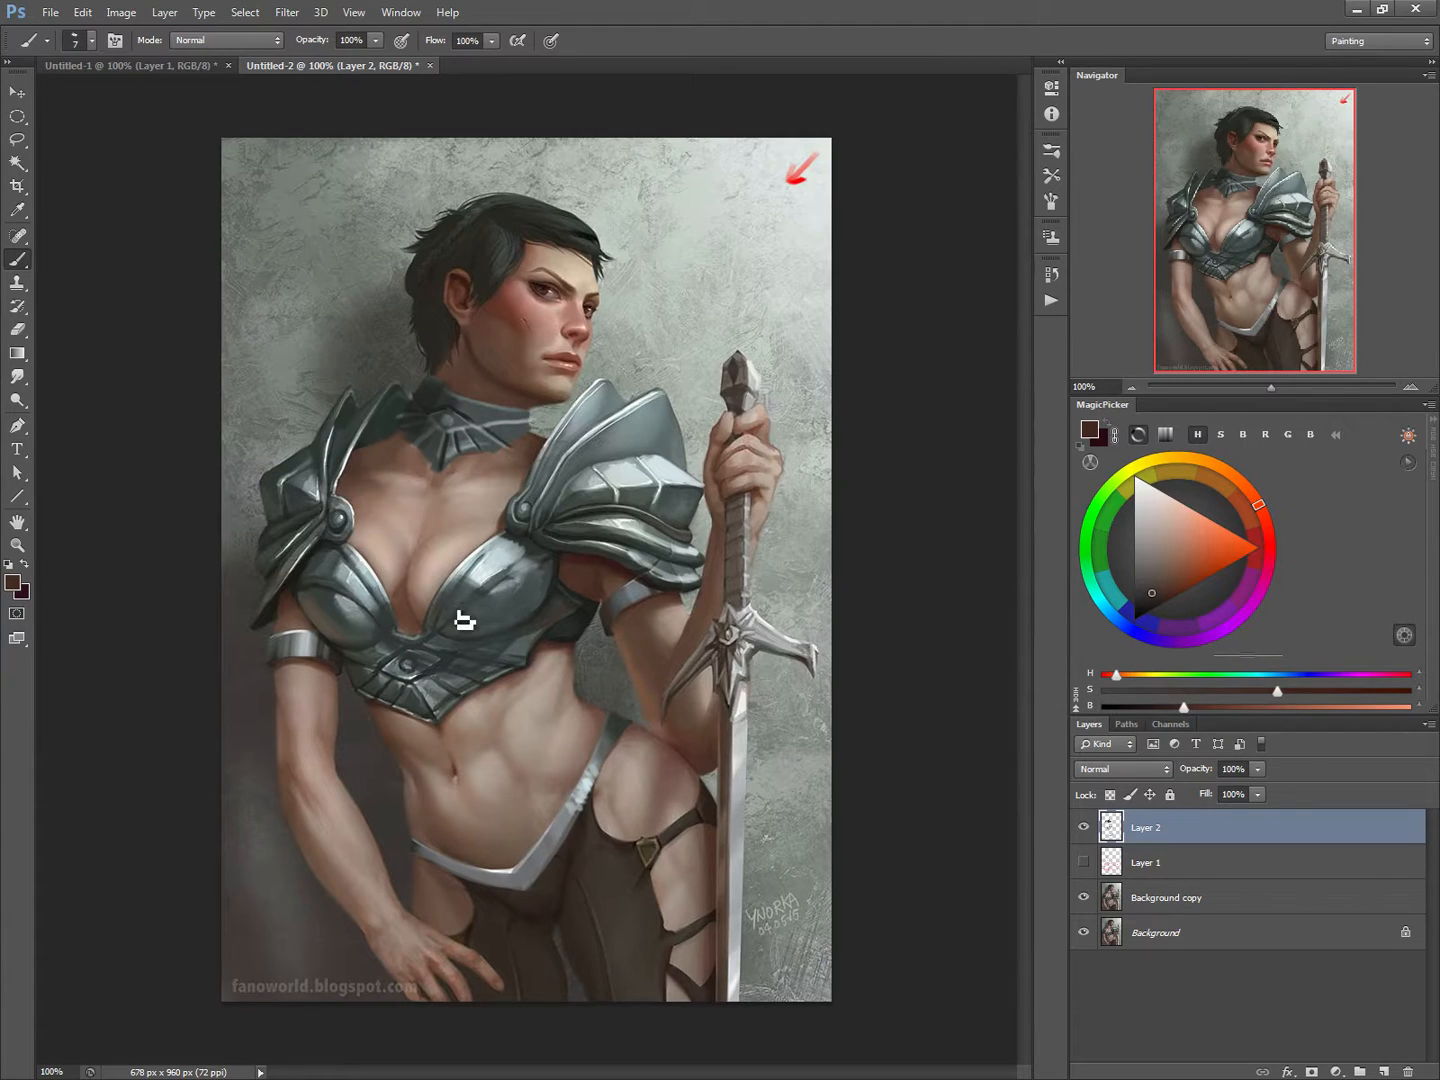
{"action": "left_click", "coordinate": [392, 608], "text": "alt"}
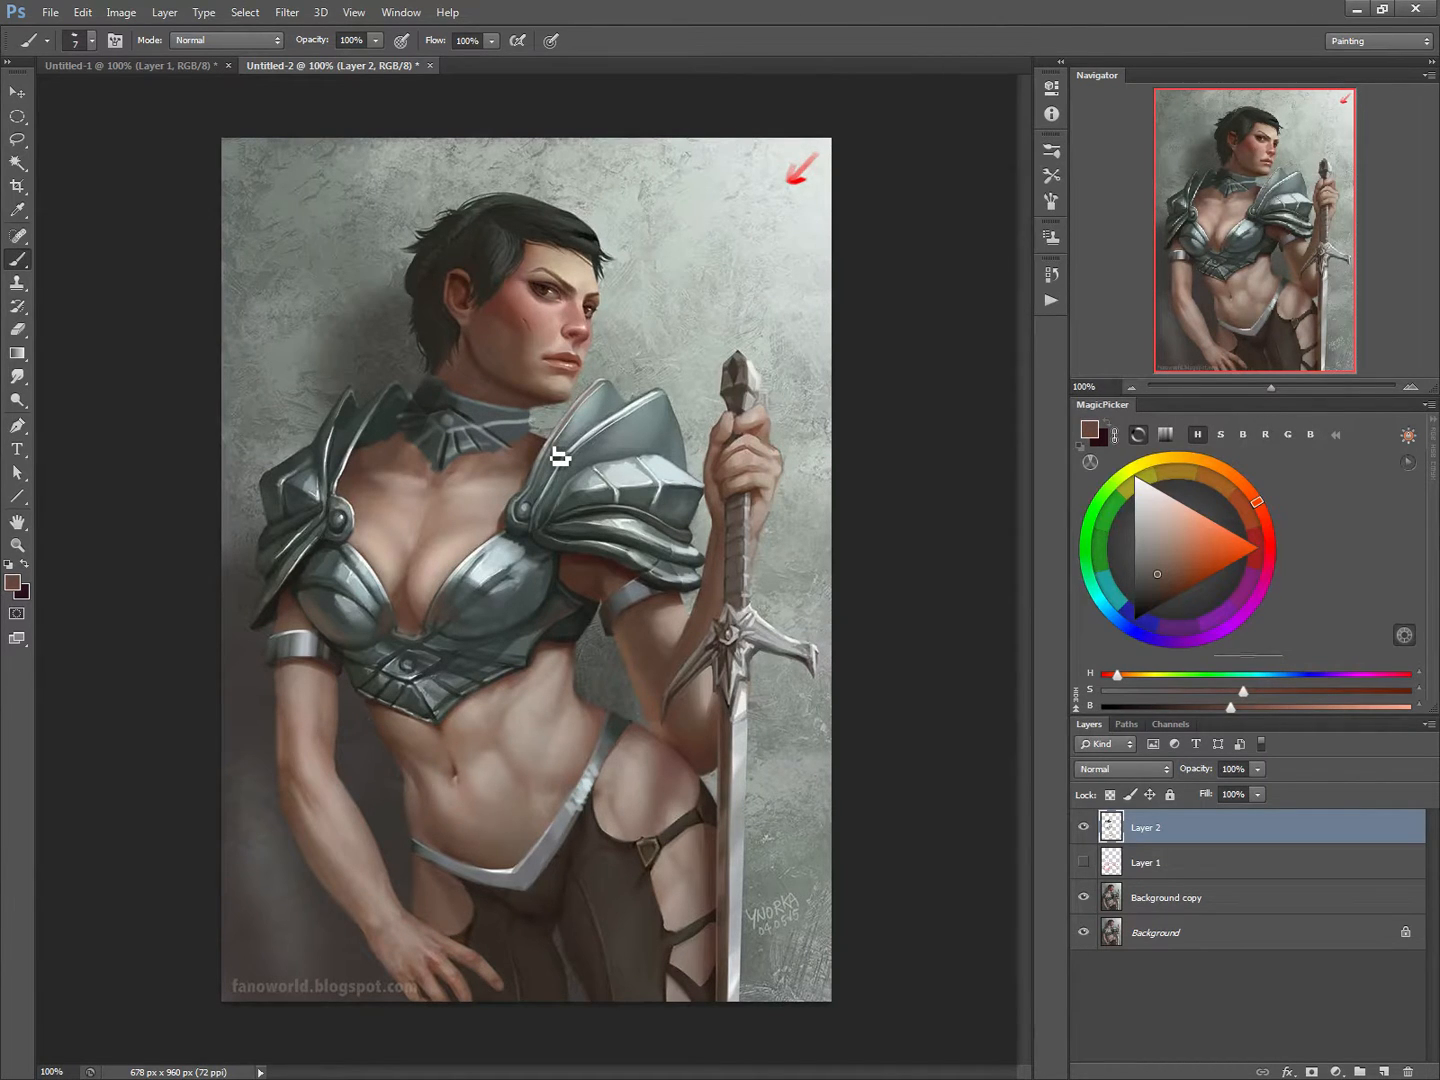
Step: Darken the middle plates of the pauldron nearer the sword with a larger brush
{"action": "left_click", "coordinate": [707, 500], "text": "alt"}
{"action": "key", "text": "bracketright"}
{"action": "key", "text": "bracketright"}
{"action": "key", "text": "bracketright"}
{"action": "key", "text": "bracketright"}
{"action": "mouse_move", "coordinate": [648, 511]}
{"action": "left_mouse_down"}
{"action": "mouse_move", "coordinate": [680, 497]}
{"action": "mouse_move", "coordinate": [676, 517]}
{"action": "left_mouse_up"}
Step: Paint light grey highlights on the armor with an 8 px brush, sampling the colour from the pauldron nearer the sword
{"action": "left_click", "coordinate": [642, 470], "text": "alt"}
{"action": "key", "text": "bracketleft"}
{"action": "key", "text": "bracketleft"}
{"action": "key", "text": "bracketleft"}
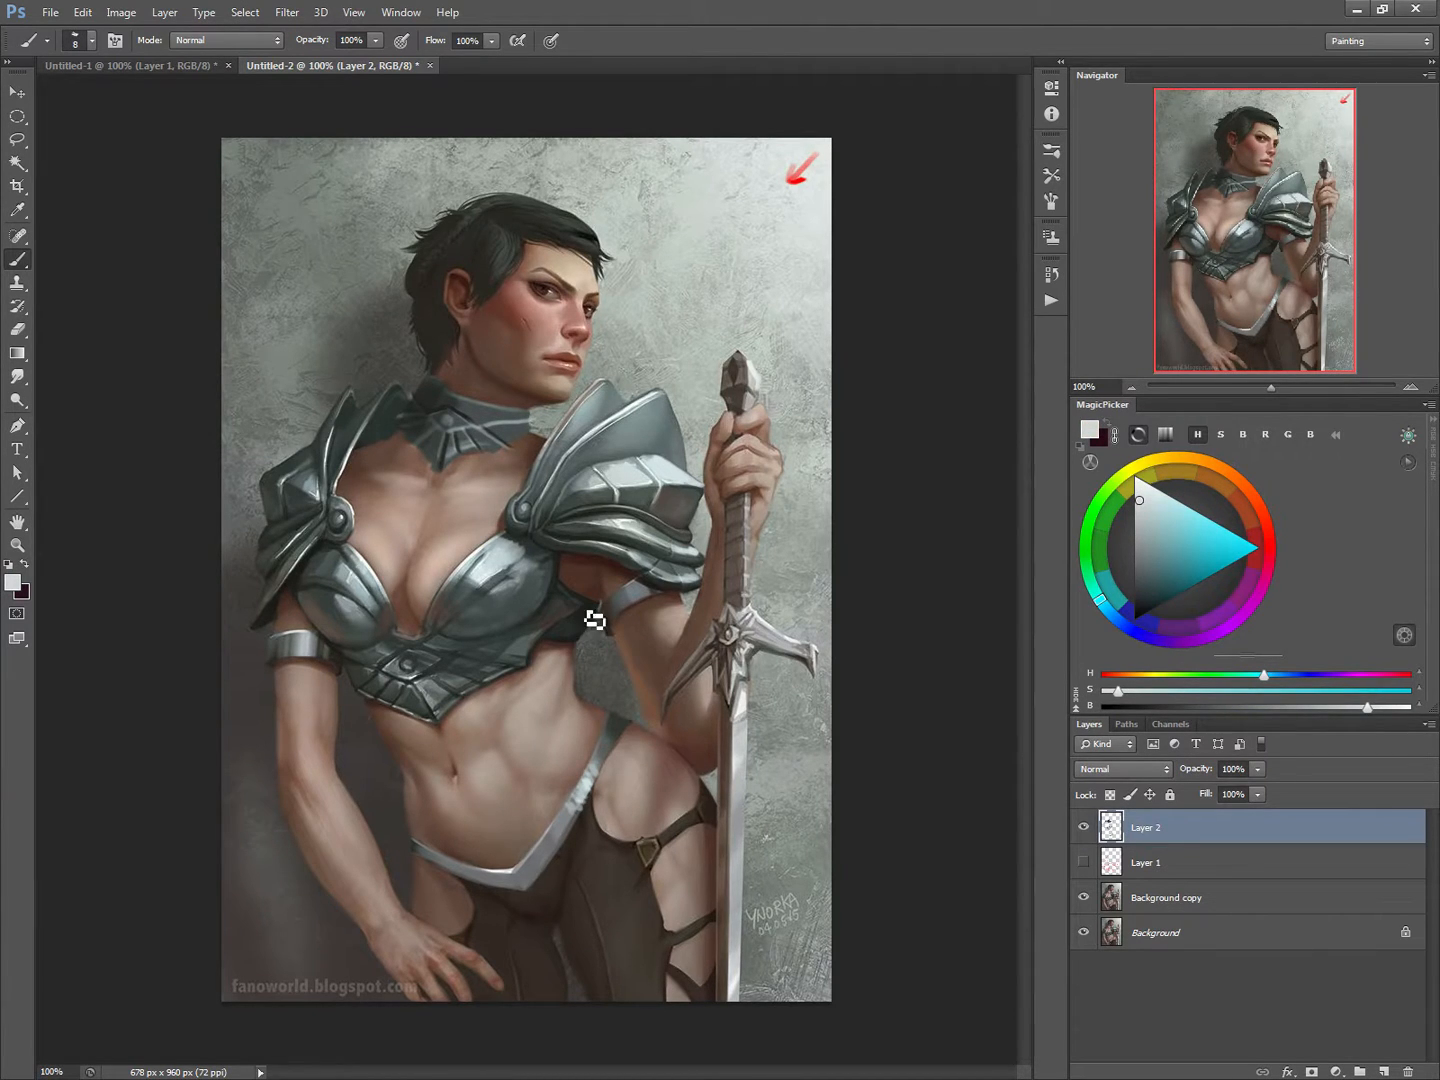
Step: Add red bounce light along the raised arm's shadow side and the torso, shifting the sampled brown toward red and enlarging the brush to 15 px
{"action": "left_click", "coordinate": [608, 583], "text": "alt"}
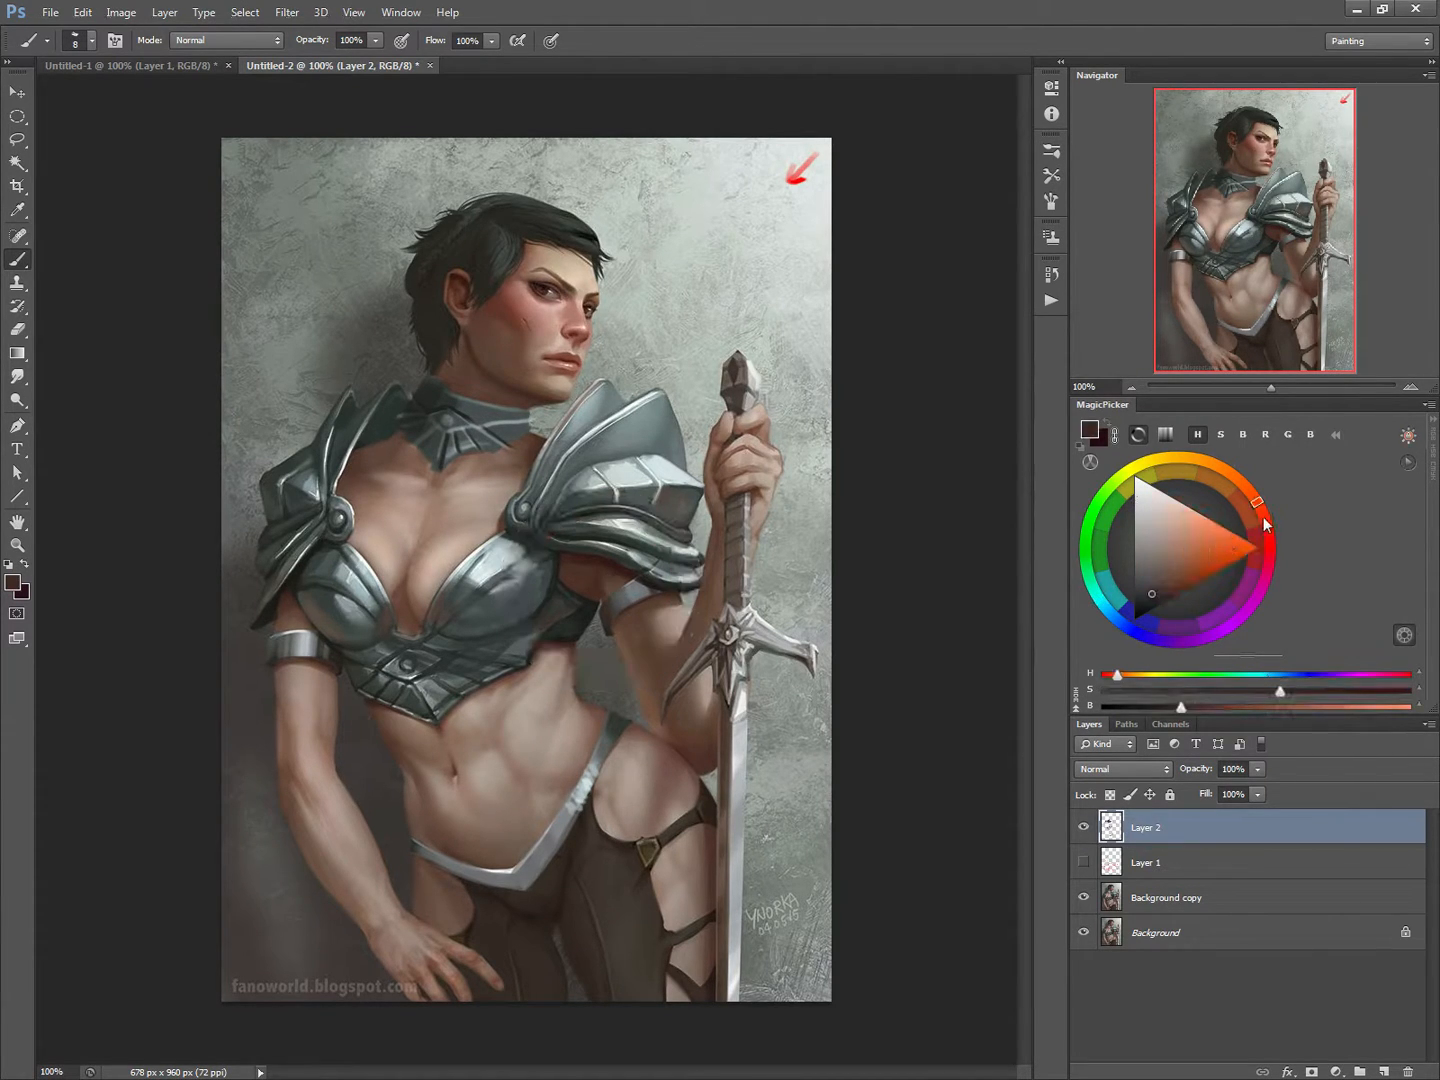
{"action": "mouse_move", "coordinate": [1265, 512]}
{"action": "left_mouse_down"}
{"action": "mouse_move", "coordinate": [1205, 549]}
{"action": "mouse_move", "coordinate": [1246, 525]}
{"action": "left_mouse_up"}
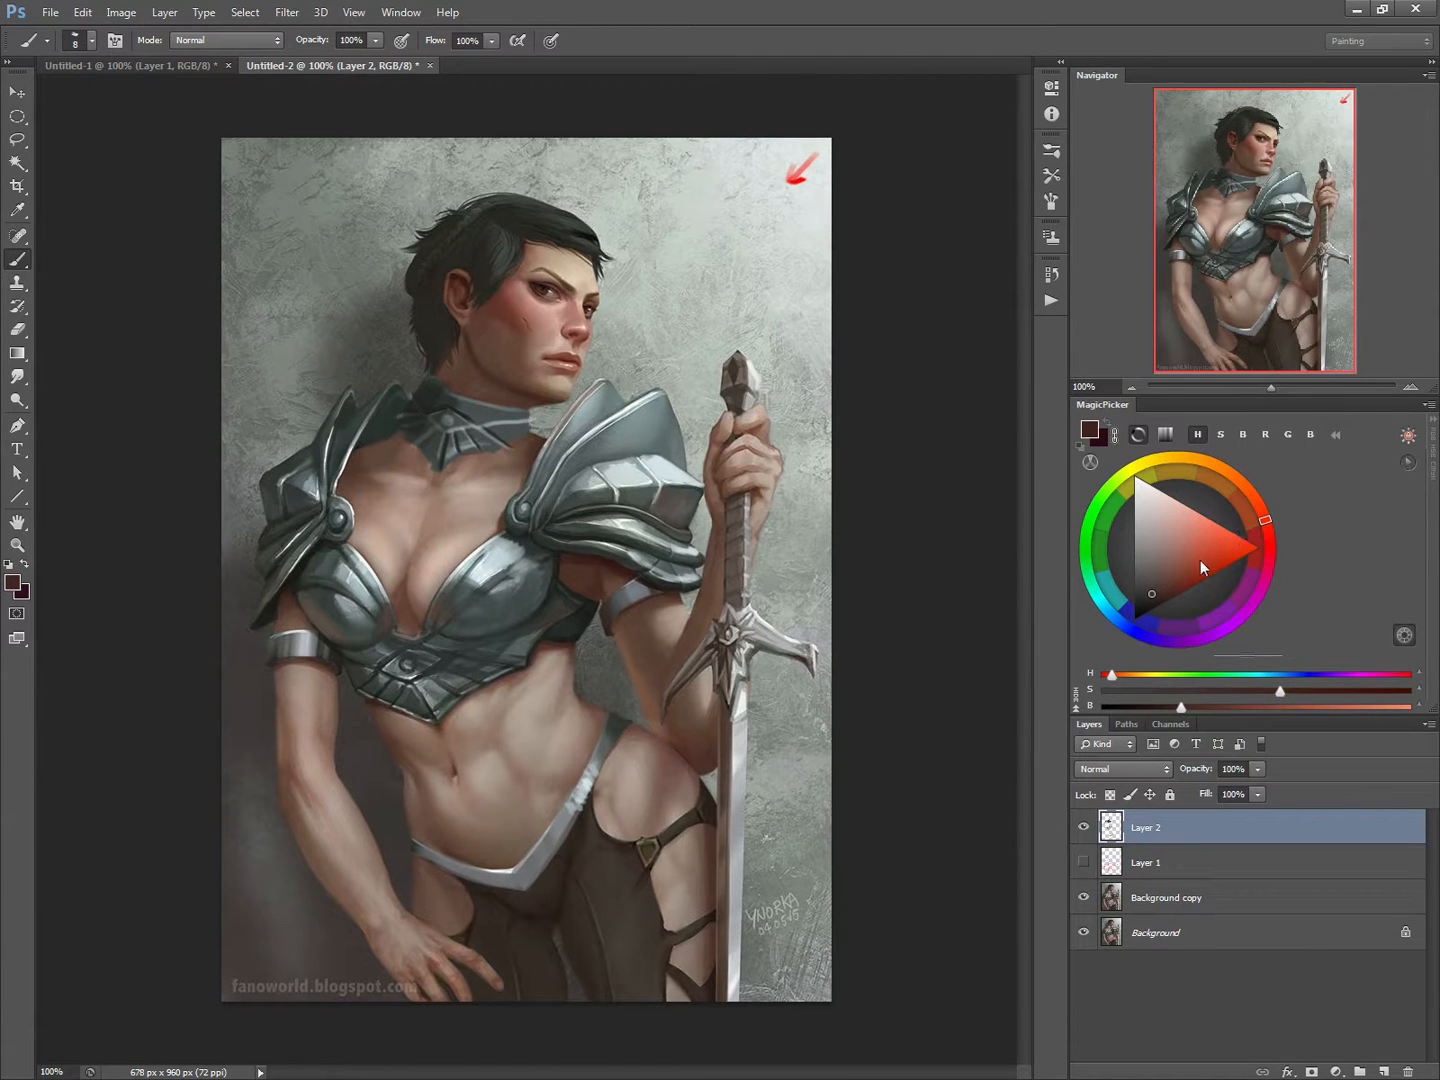
{"action": "left_click", "coordinate": [1174, 578]}
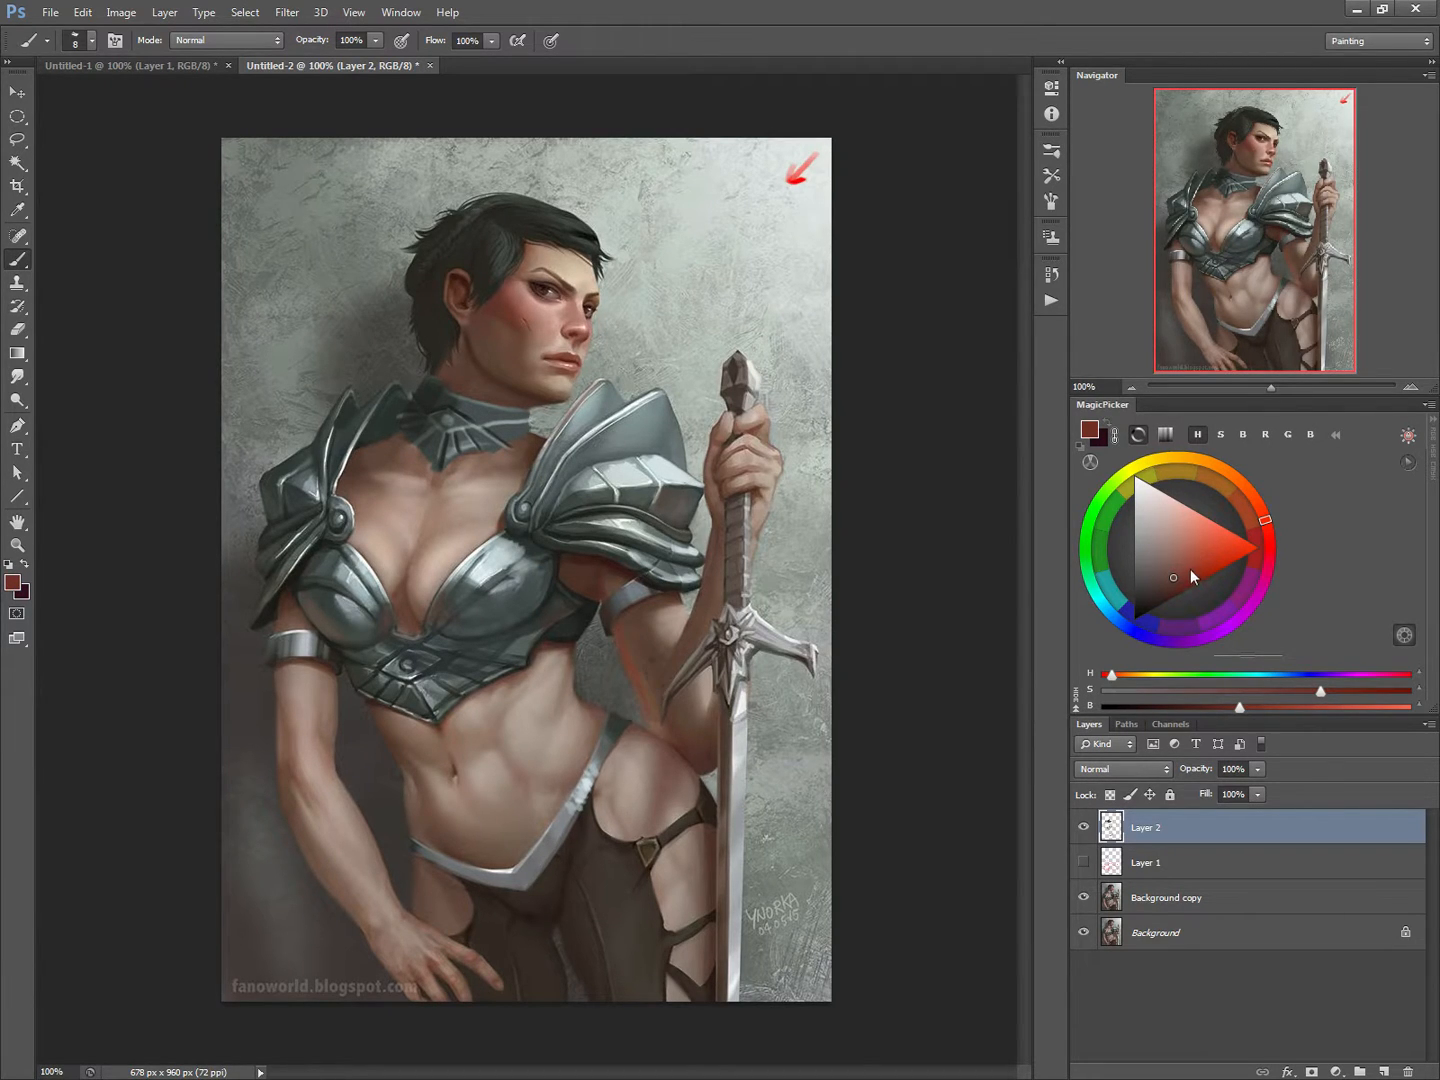
{"action": "left_click", "coordinate": [1188, 571]}
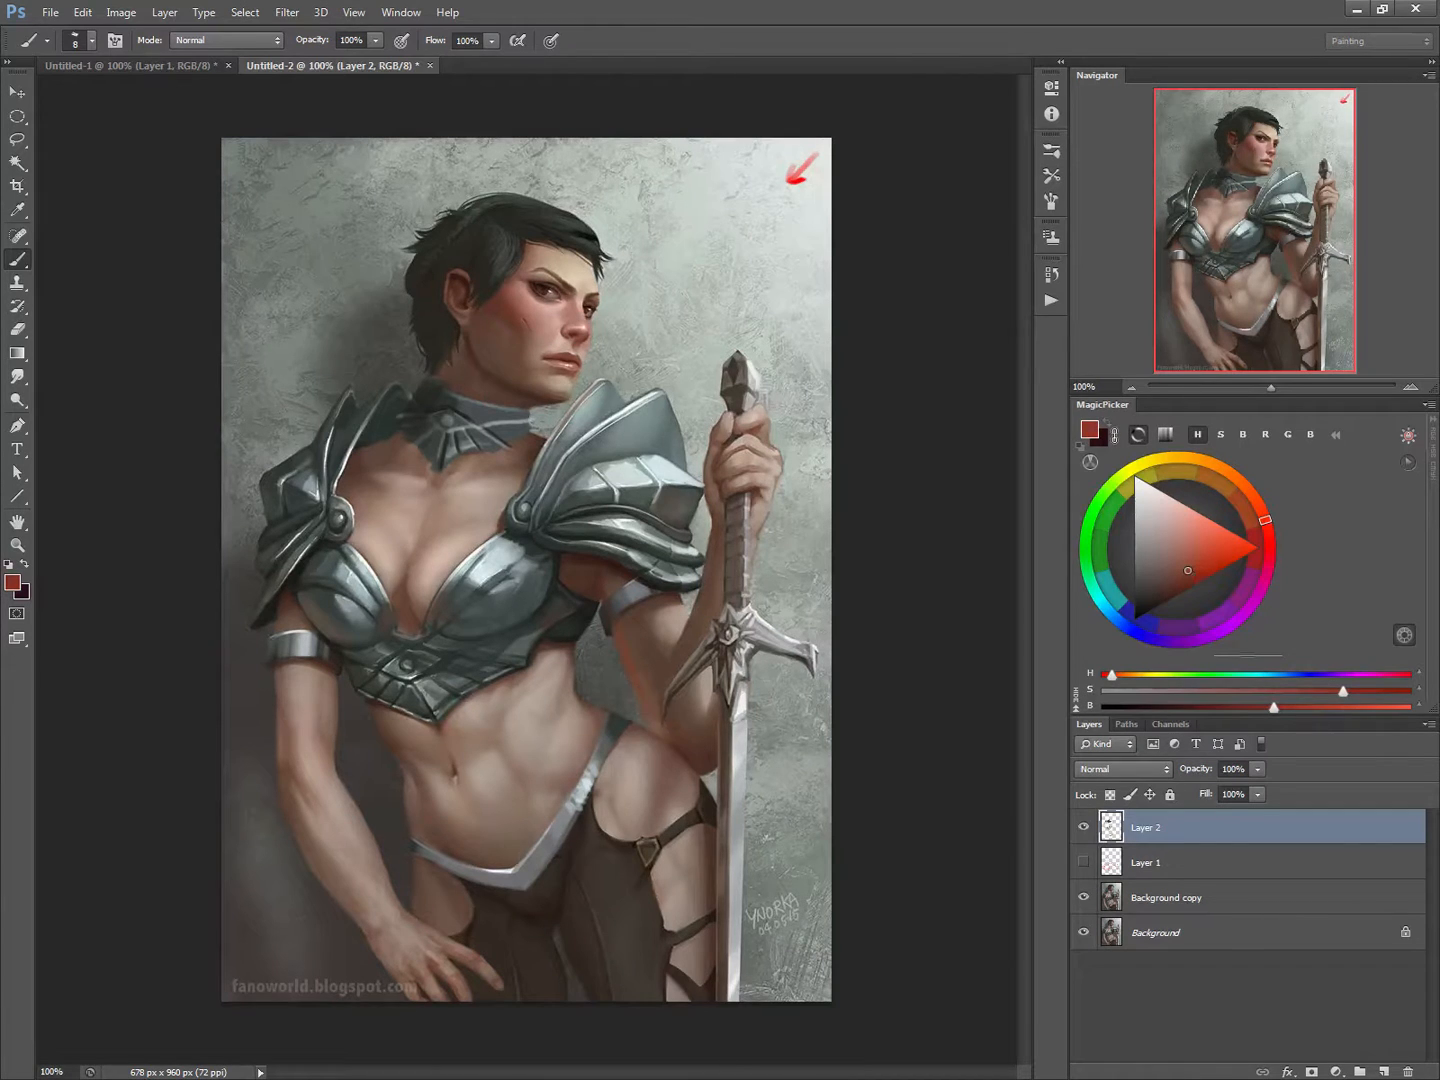
{"action": "key", "text": "bracketright"}
{"action": "key", "text": "bracketright"}
{"action": "key", "text": "bracketright"}
{"action": "key", "text": "bracketleft"}
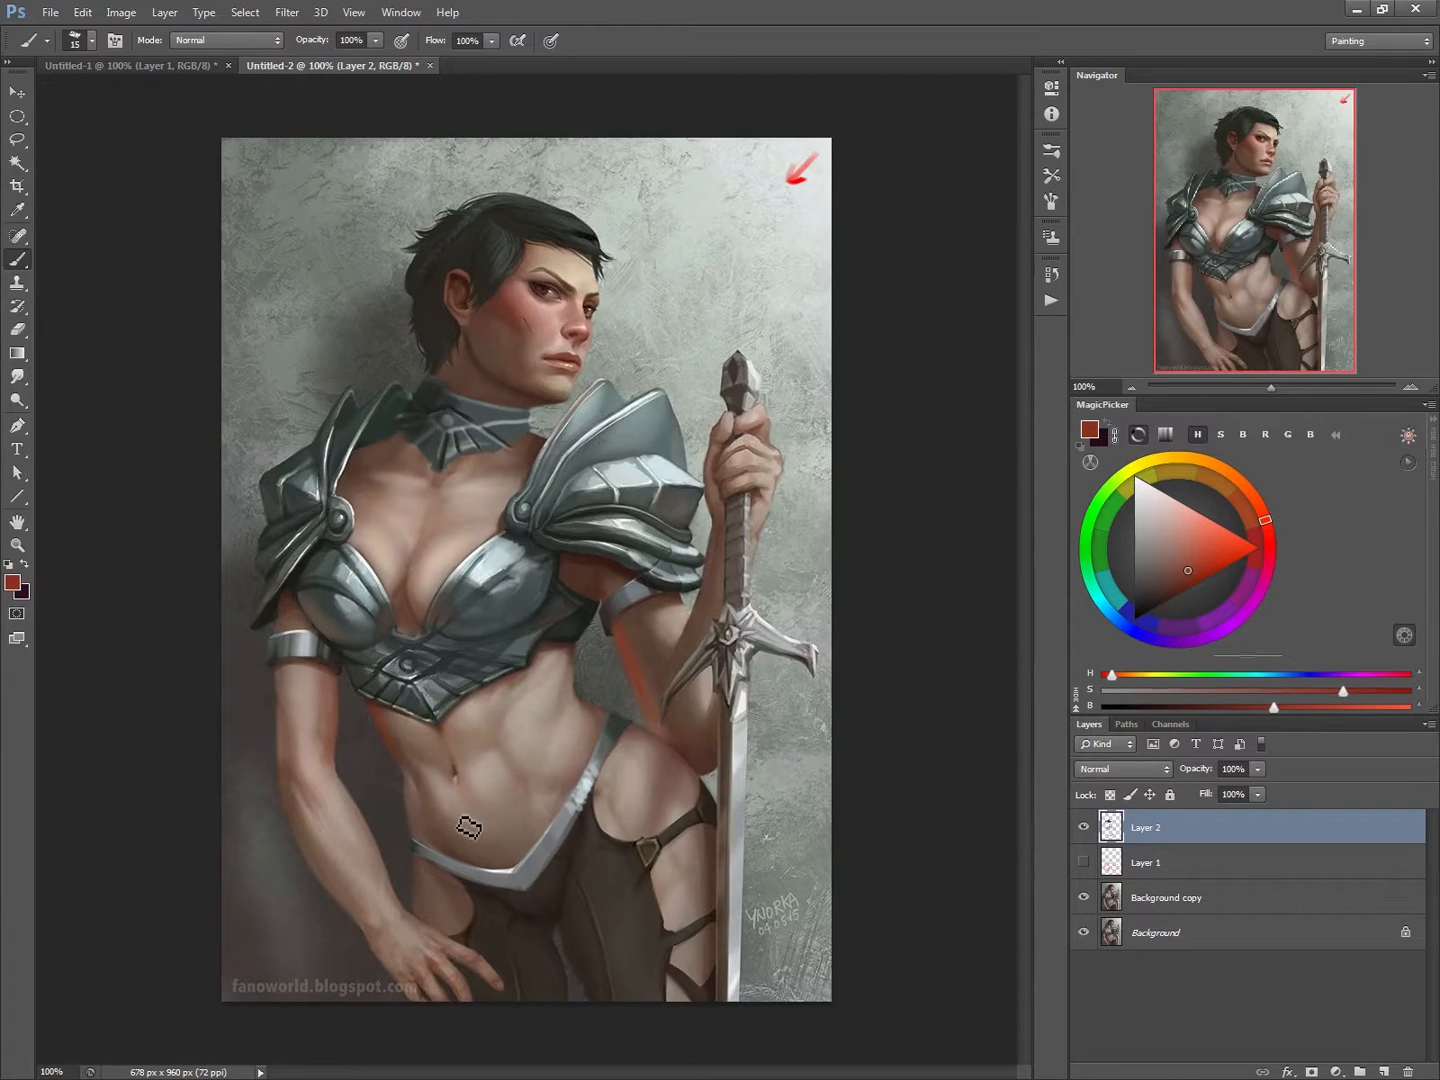
Step: Paint a thin light highlight along the raised forearm beside the sword with a 7 px brush, sampling the colour from the pauldron
{"action": "left_click", "coordinate": [672, 462], "text": "alt"}
{"action": "key", "text": "bracketleft"}
{"action": "key", "text": "bracketleft"}
{"action": "key", "text": "bracketleft"}
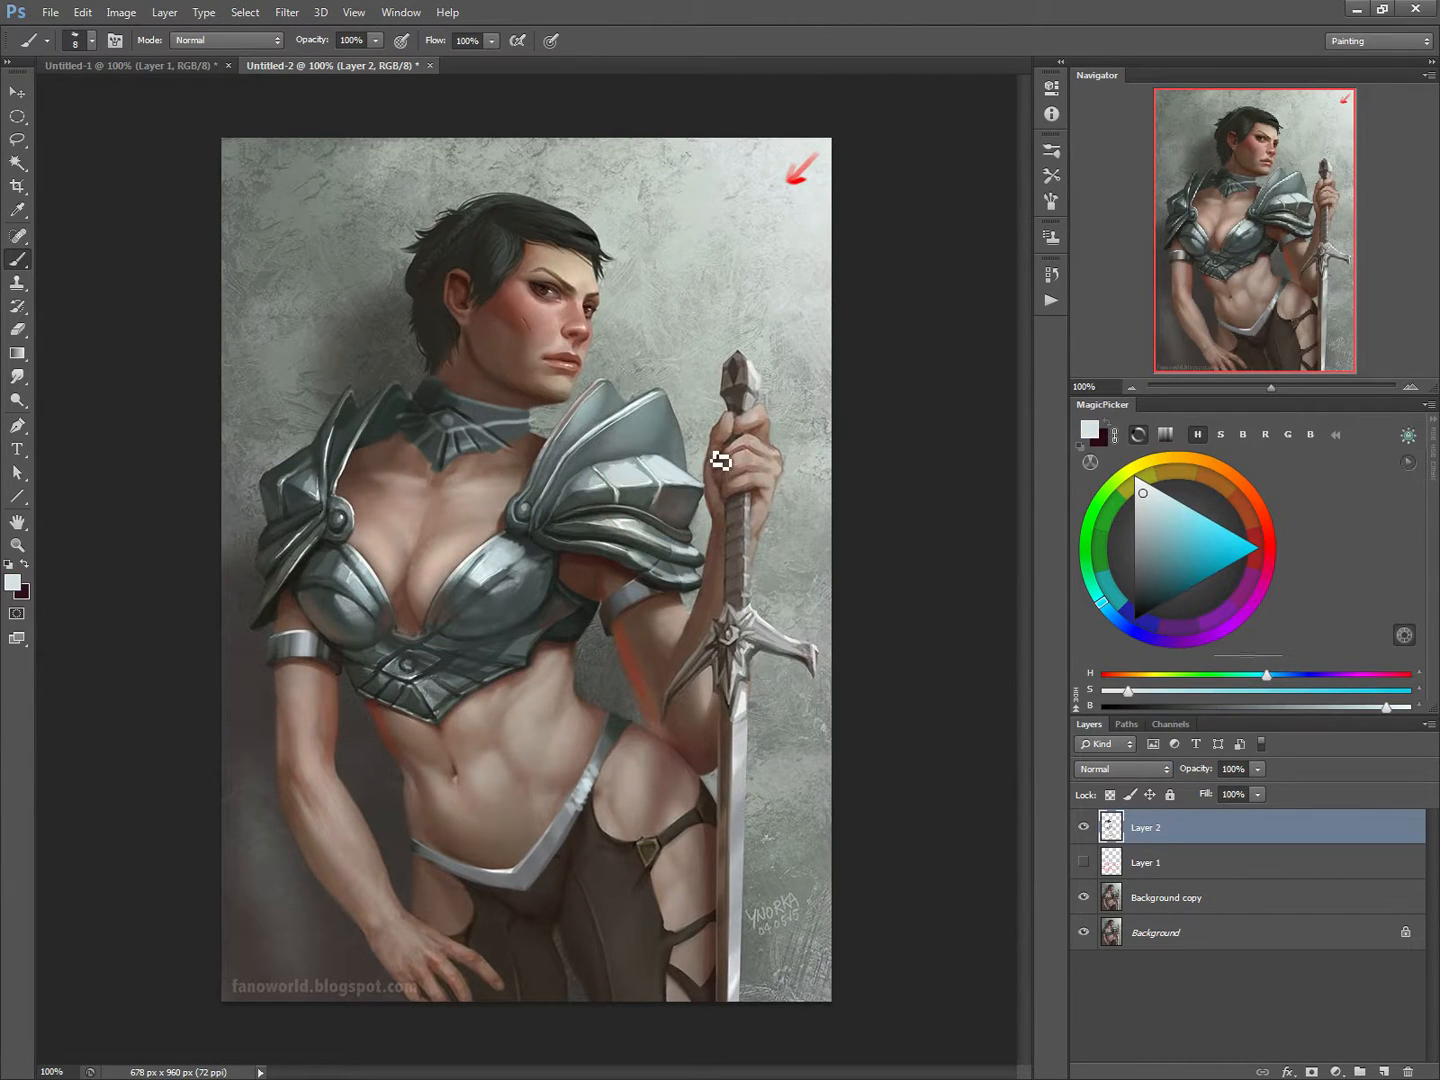
{"action": "key", "text": "bracketleft"}
{"action": "left_click_drag", "start_coordinate": [720, 545], "coordinate": [704, 626]}
Step: Sample a beige tone beside the chin and clean up the overpaint around the breastplate with a 40 px eraser
{"action": "left_click", "coordinate": [571, 402], "text": "alt"}
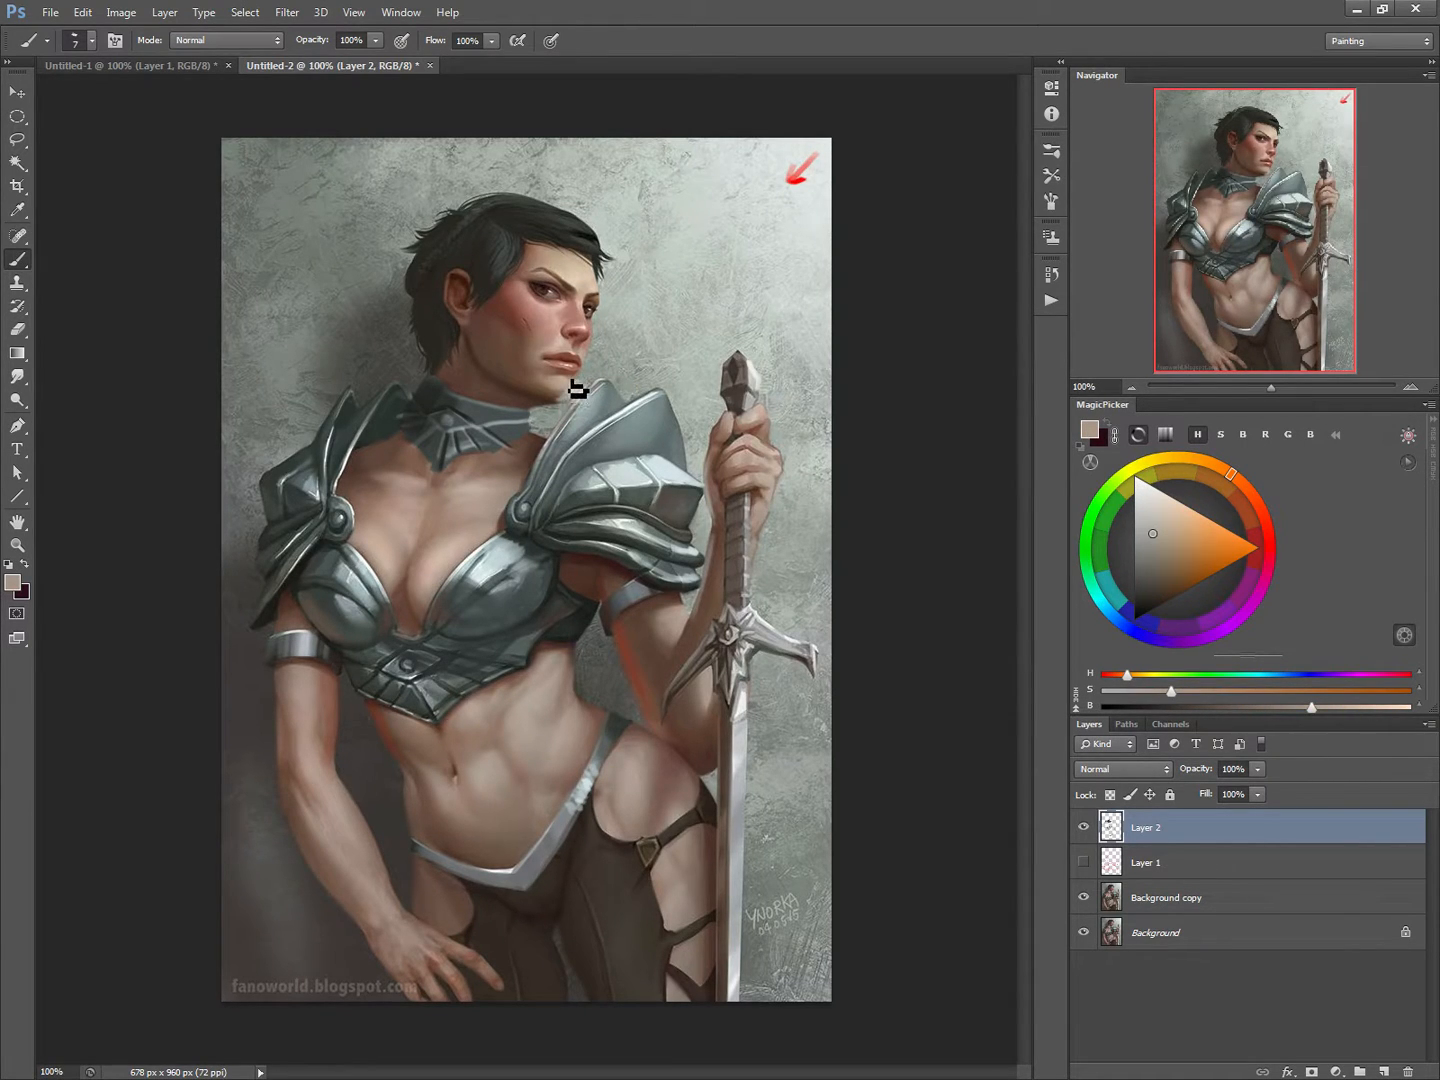
{"action": "key", "text": "e"}
{"action": "key", "text": "bracketleft"}
{"action": "key", "text": "bracketleft"}
{"action": "key", "text": "bracketleft"}
{"action": "key", "text": "bracketleft"}
{"action": "key", "text": "bracketleft"}
{"action": "key", "text": "bracketleft"}
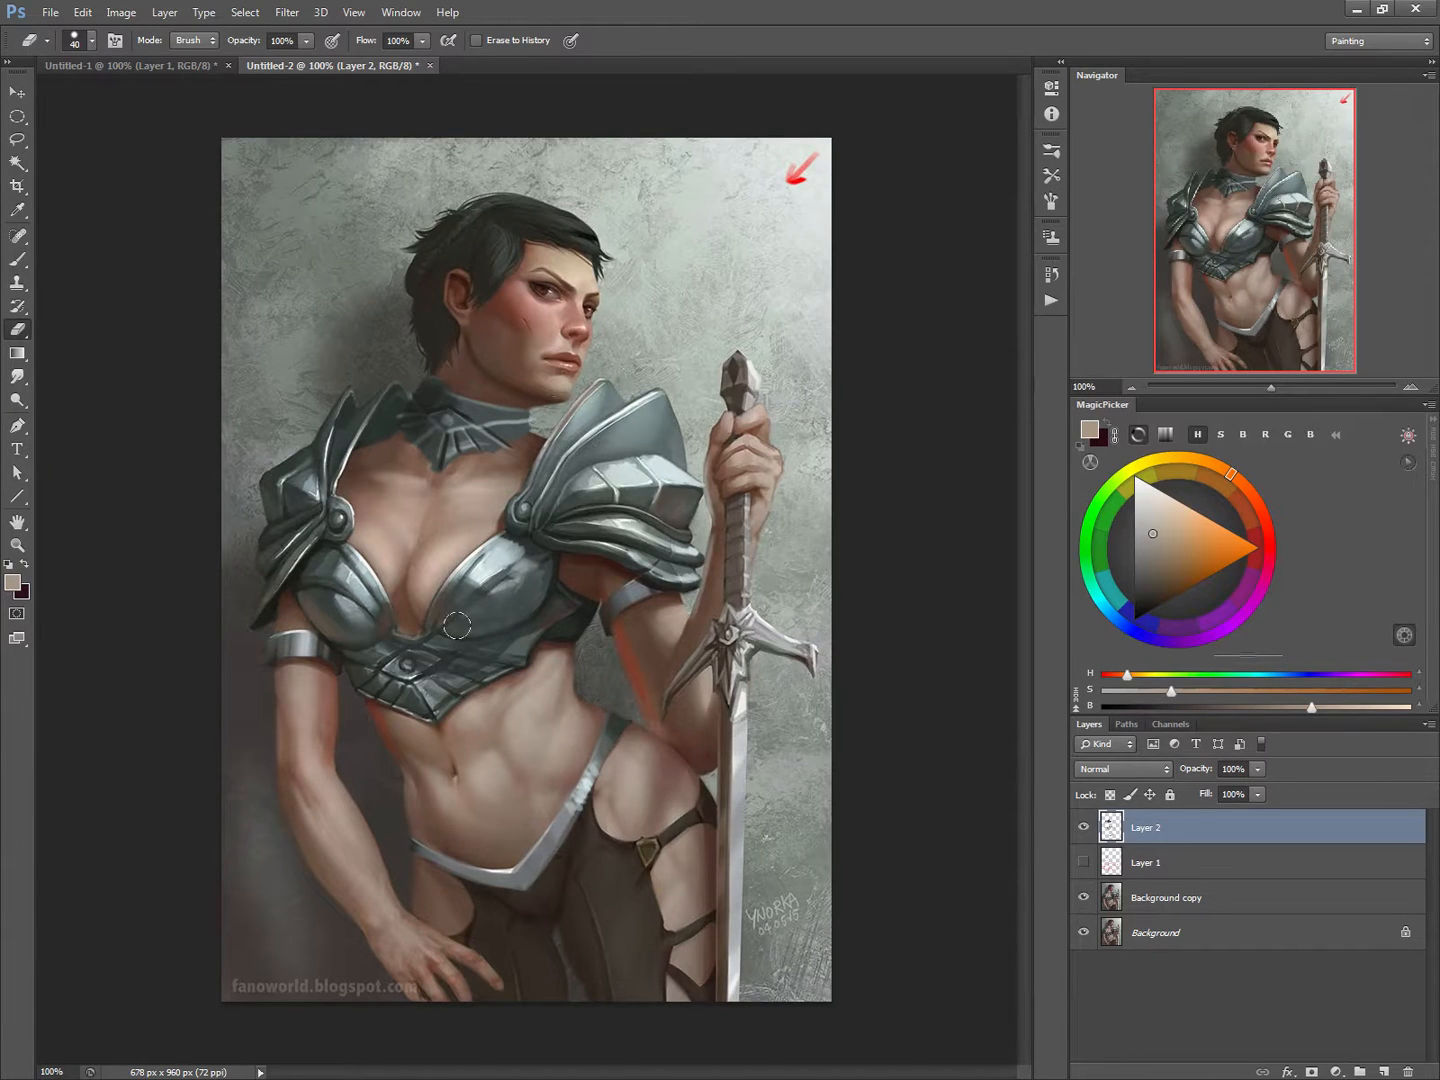
{"action": "key", "text": "b"}
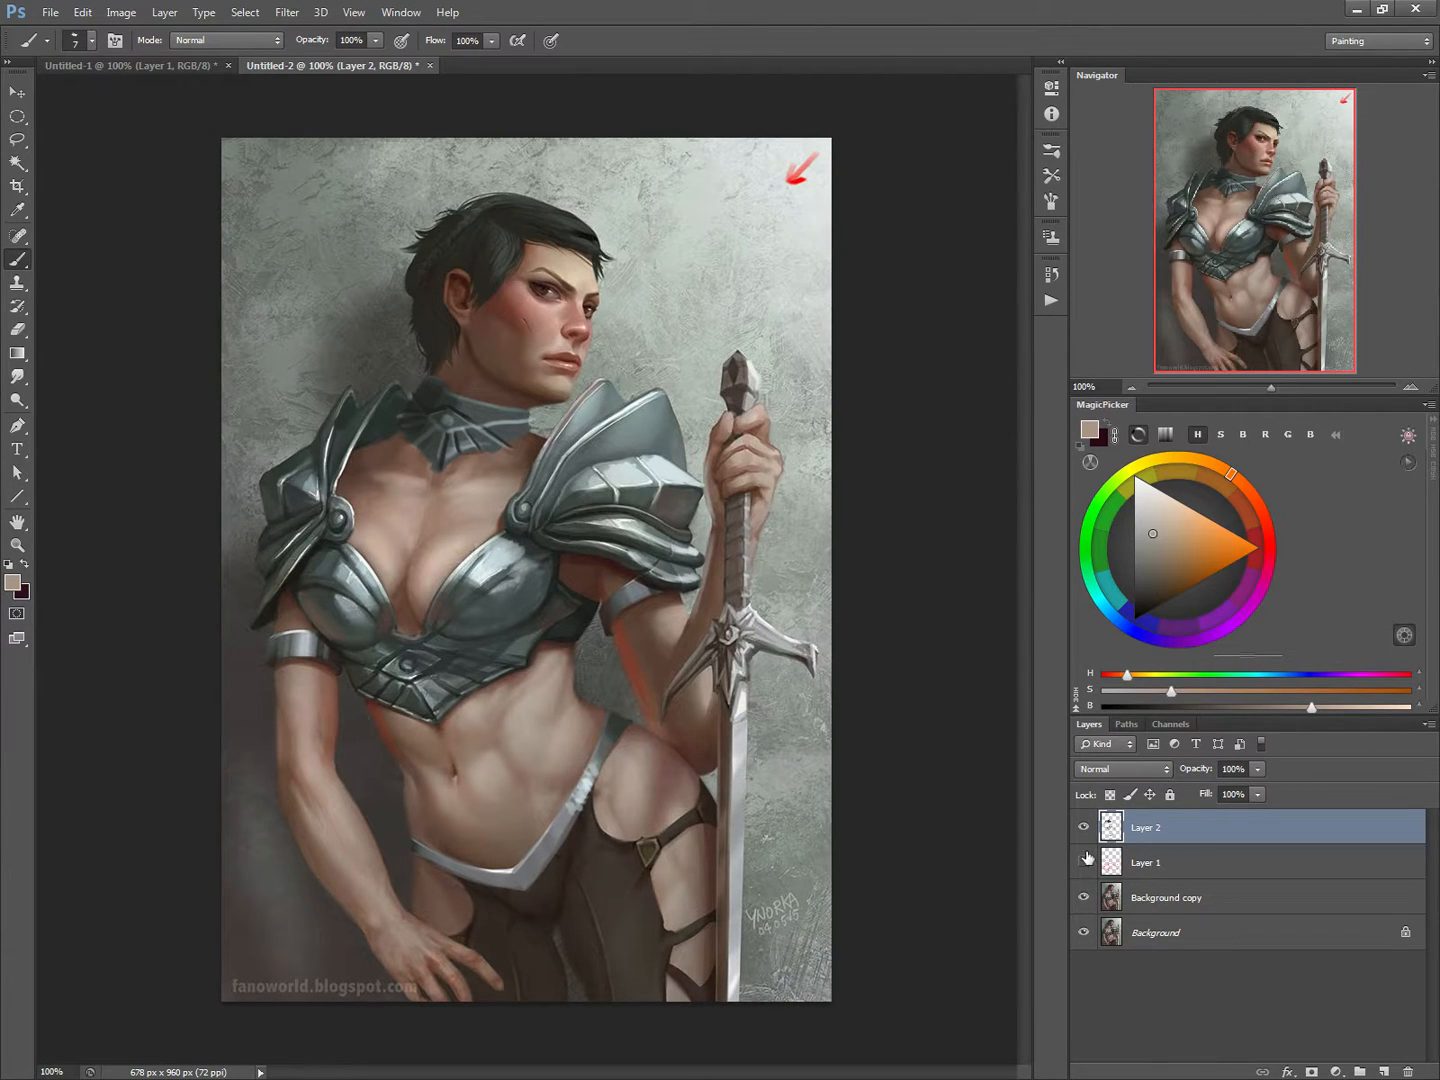
Step: Make Background copy the active layer, show the red sketch on Layer 1, and set the brush to 3 px
{"action": "key", "text": "bracketleft"}
{"action": "key", "text": "bracketleft"}
{"action": "key", "text": "bracketleft"}
{"action": "left_click", "coordinate": [1122, 900]}
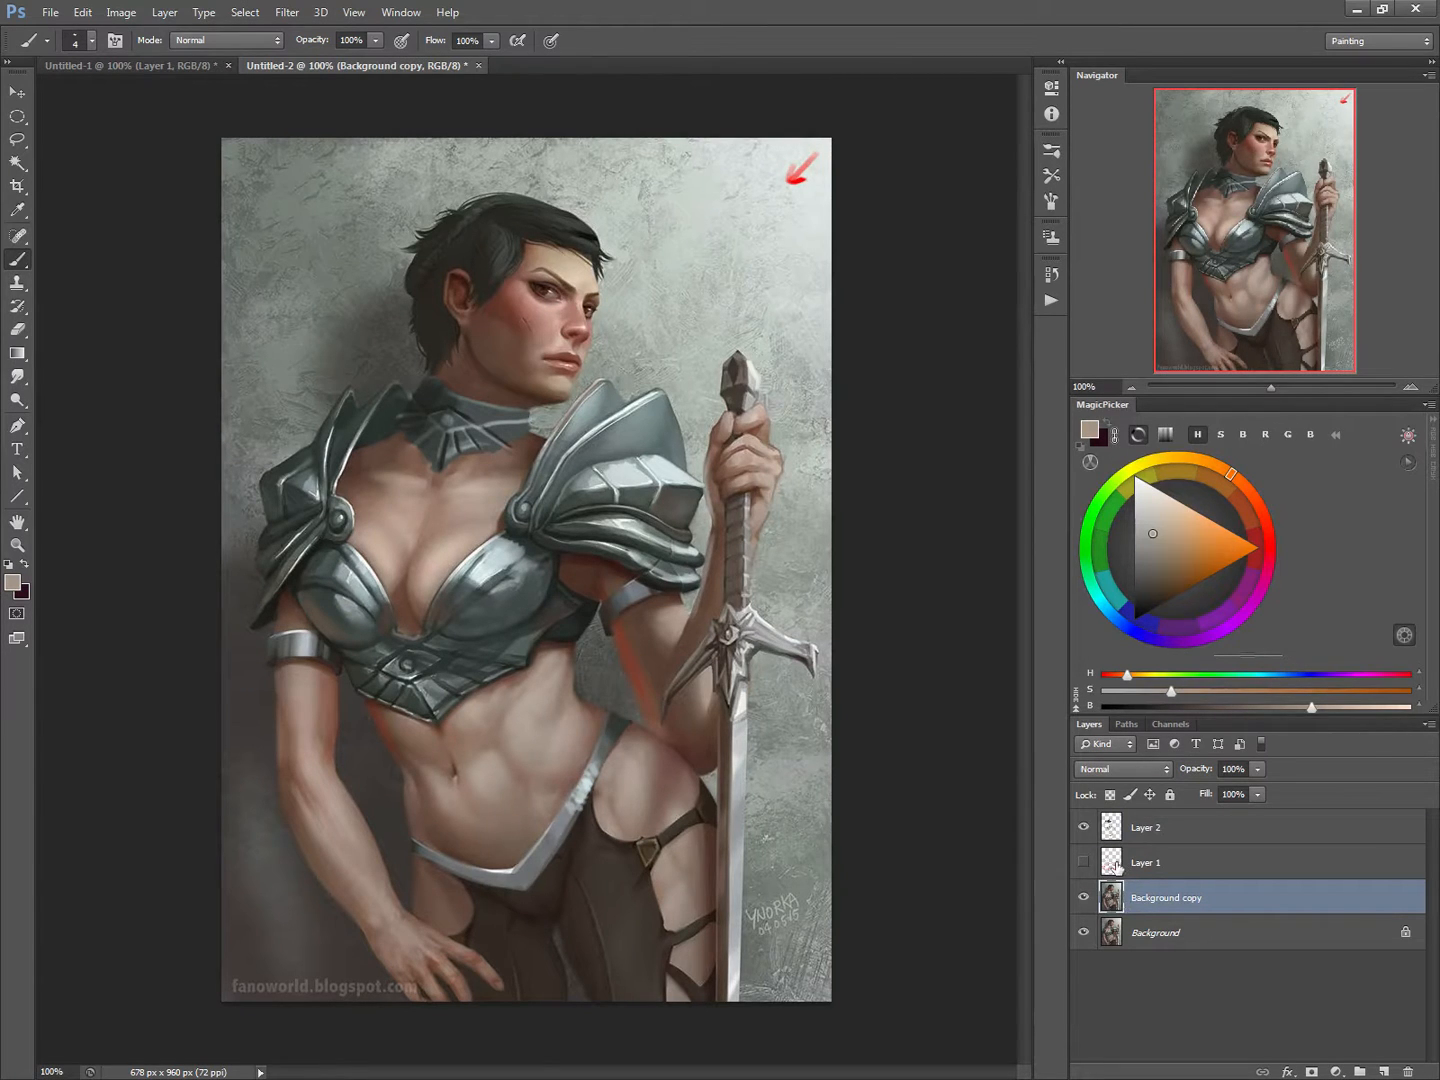
{"action": "left_click", "coordinate": [1084, 862]}
{"action": "key", "text": "bracketleft"}
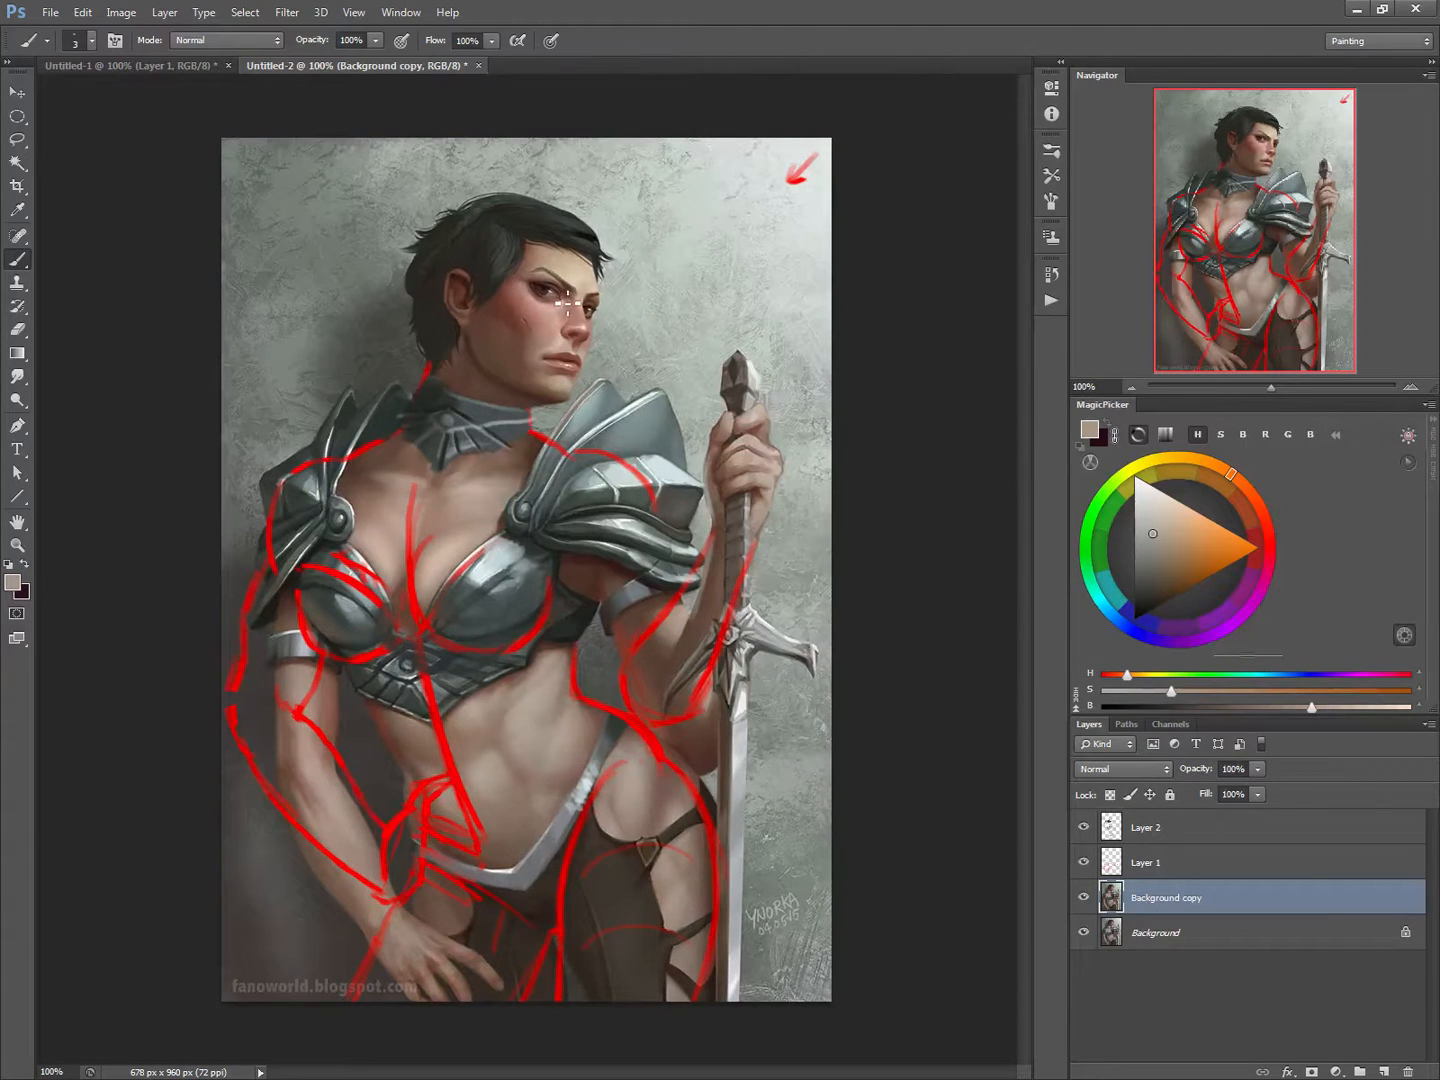
Step: Draw red guide lines across the eyes, nose and mouth, refine the nearer eye's outline, and hide the sketch on Layer 1
{"action": "left_click", "coordinate": [532, 635], "text": "alt"}
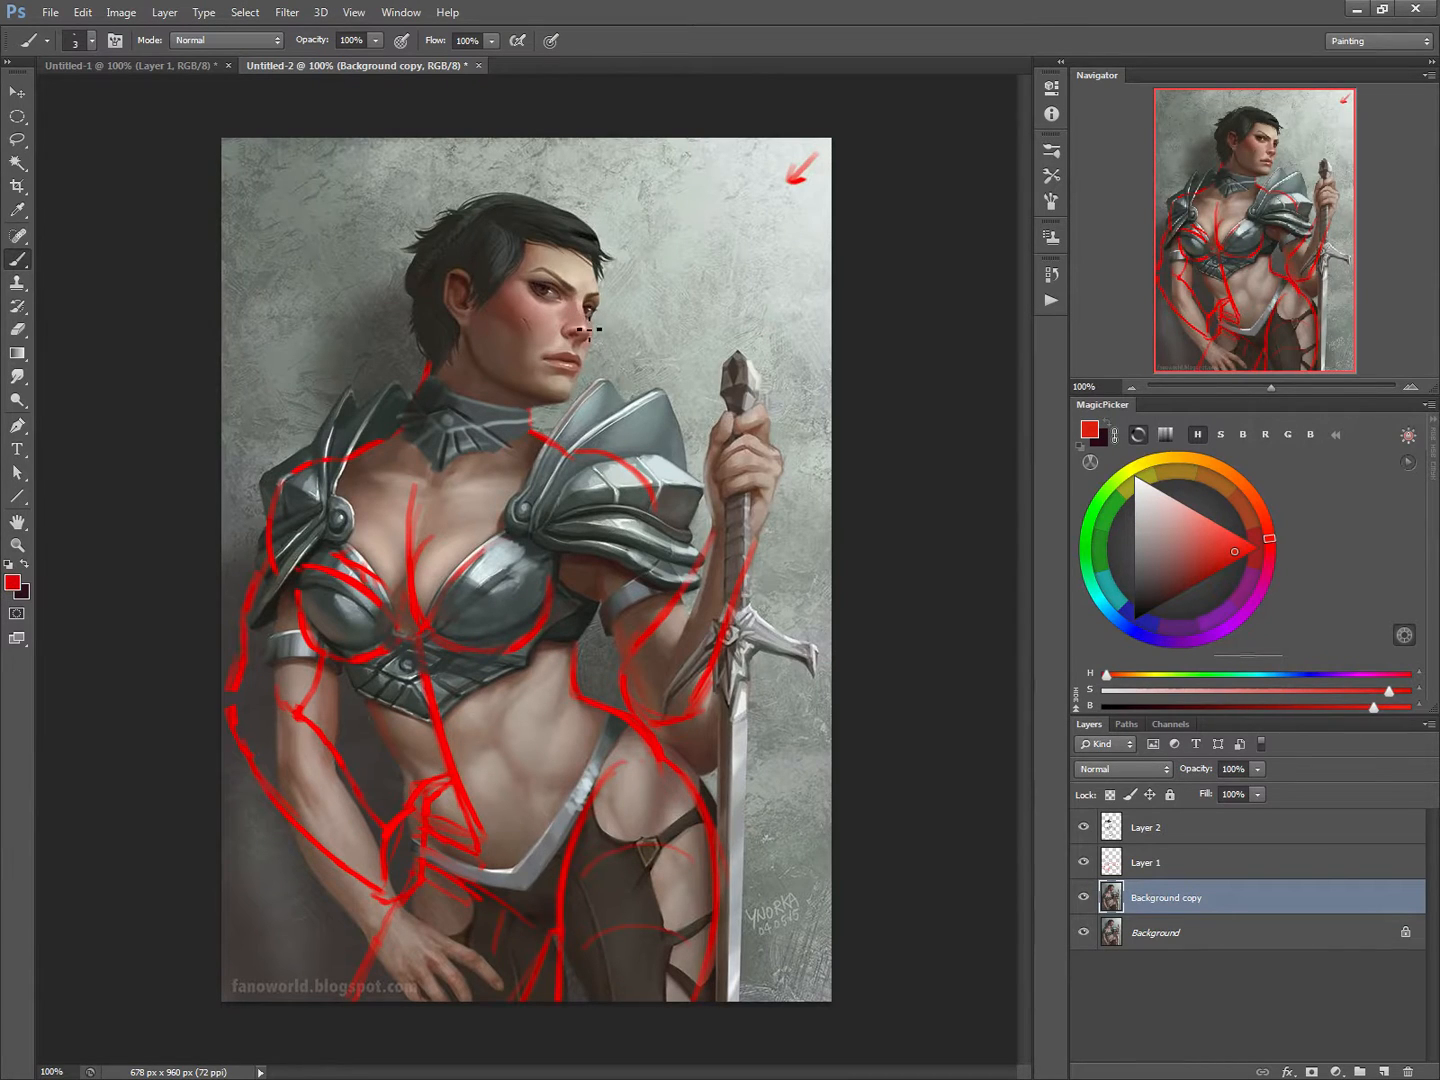
{"action": "mouse_move", "coordinate": [592, 370]}
{"action": "left_mouse_down"}
{"action": "mouse_move", "coordinate": [524, 345]}
{"action": "mouse_move", "coordinate": [599, 348]}
{"action": "left_mouse_up"}
{"action": "left_click_drag", "start_coordinate": [516, 289], "coordinate": [604, 318]}
{"action": "left_click_drag", "start_coordinate": [535, 292], "coordinate": [561, 300]}
{"action": "key", "text": "e"}
{"action": "mouse_move", "coordinate": [552, 285]}
{"action": "left_mouse_down"}
{"action": "mouse_move", "coordinate": [530, 288]}
{"action": "mouse_move", "coordinate": [548, 296]}
{"action": "mouse_move", "coordinate": [531, 272]}
{"action": "left_mouse_up"}
{"action": "key", "text": "b"}
{"action": "left_click_drag", "start_coordinate": [533, 293], "coordinate": [555, 297]}
{"action": "left_click", "coordinate": [626, 462], "text": "alt"}
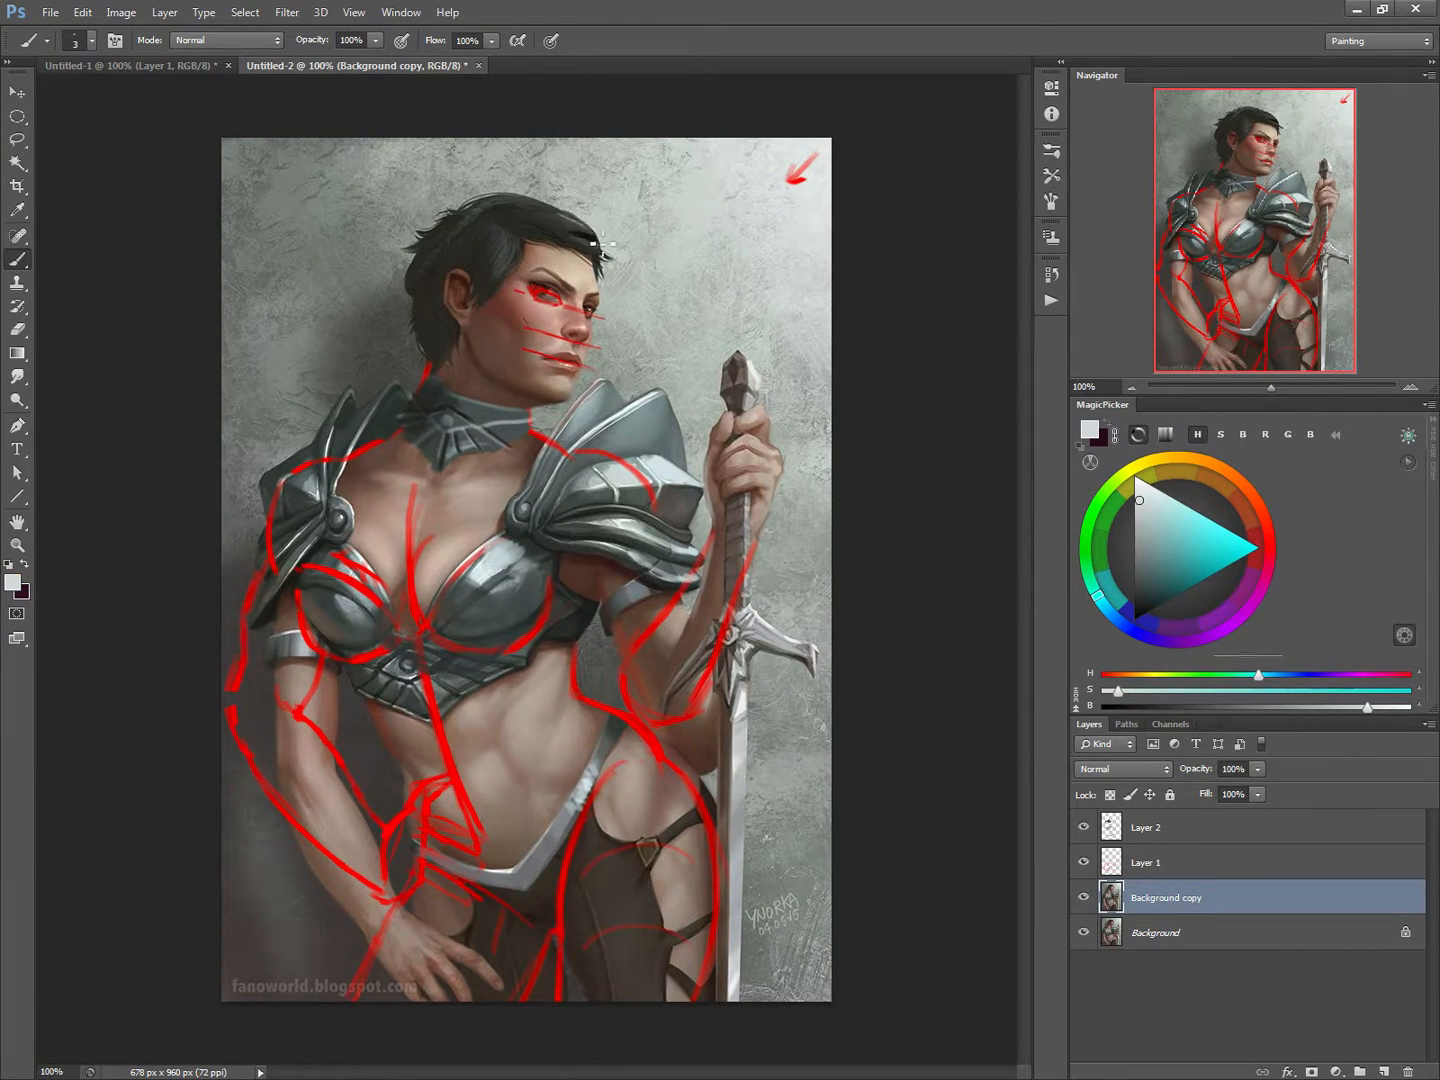
{"action": "left_click", "coordinate": [1085, 861]}
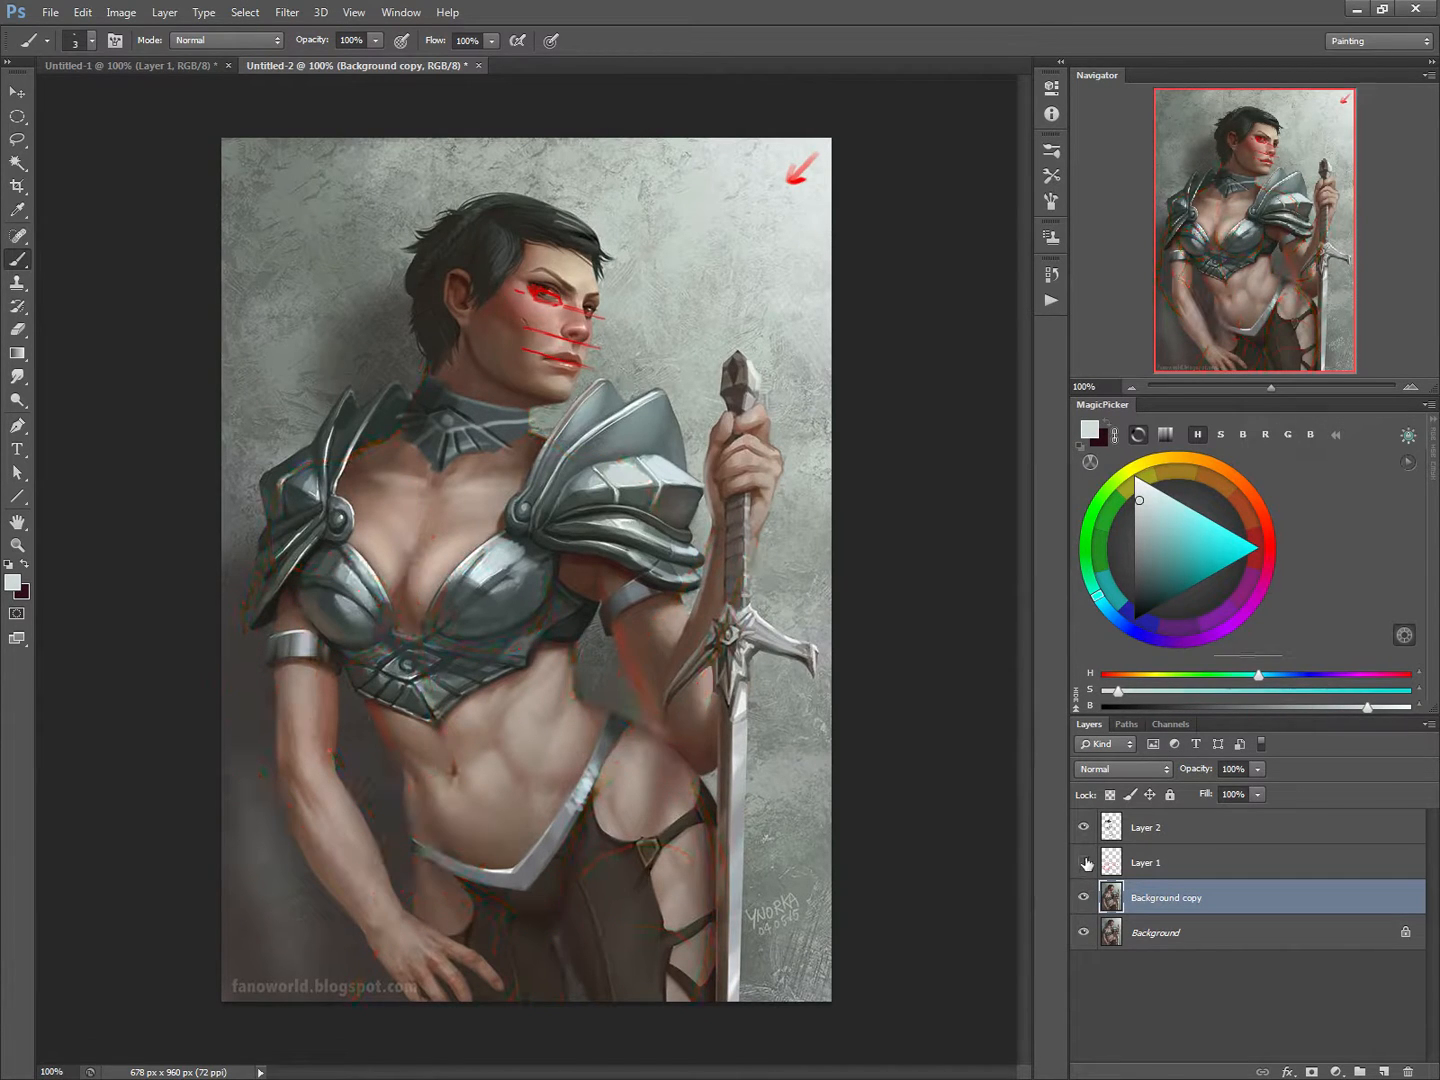